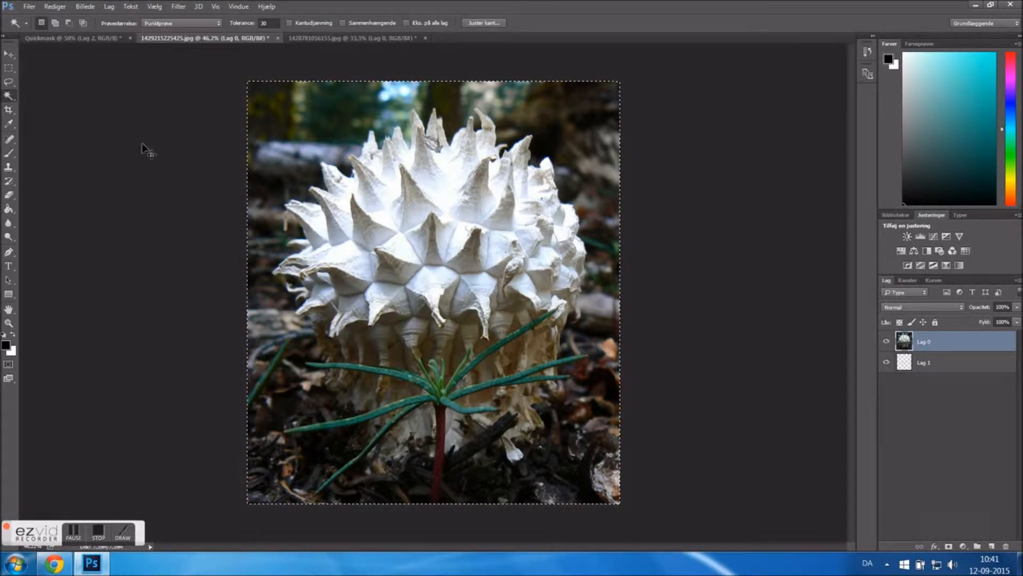
Paste the copied white spiky mushroom image into the Quickmask document on Lag 2
left_click(74, 38)
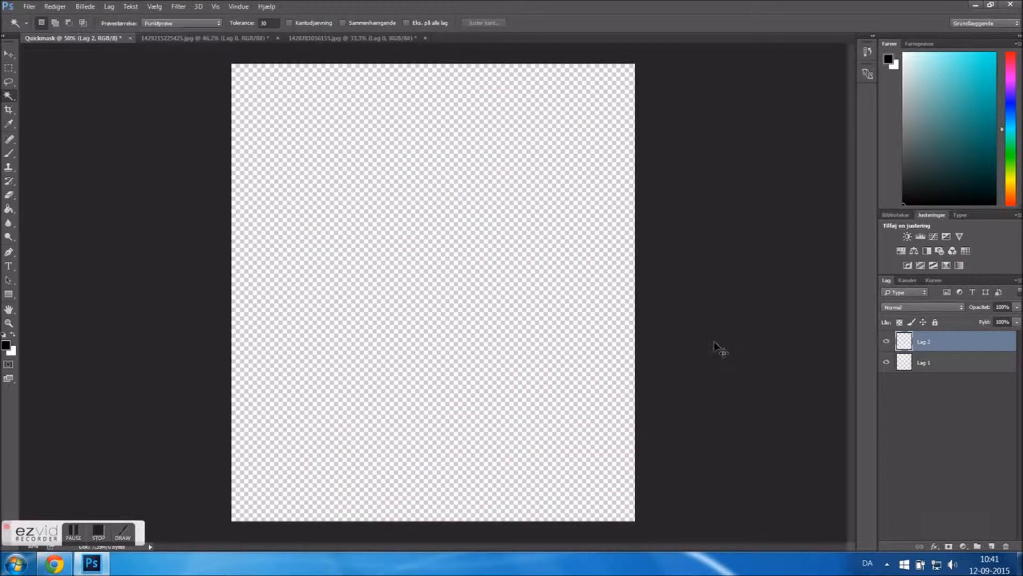
left_click_drag(714, 342, 715, 343)
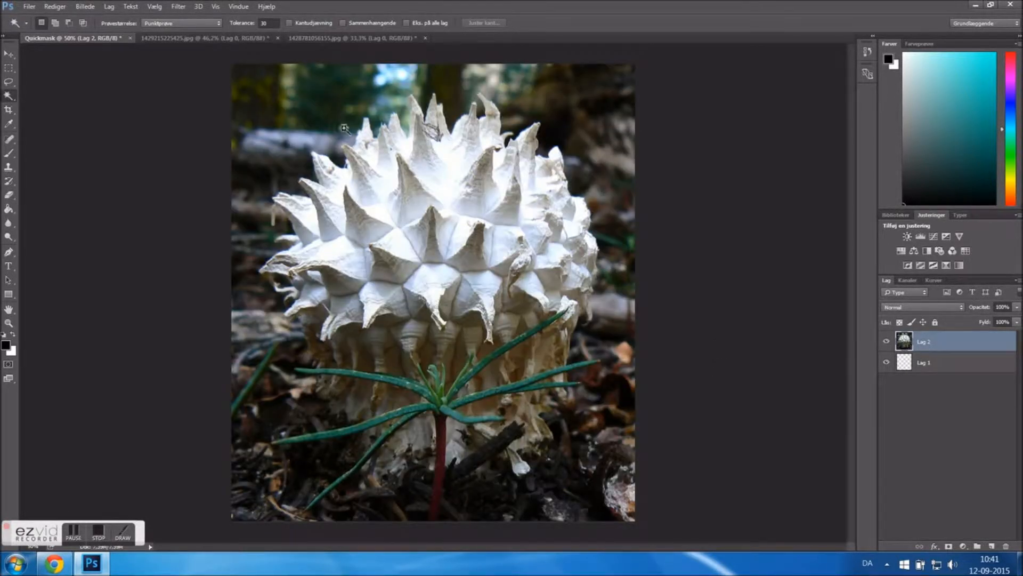
Copy the whole orange mushroom image from 1428781056155.jpg and paste it on a new layer in Quickmask
left_click(325, 40)
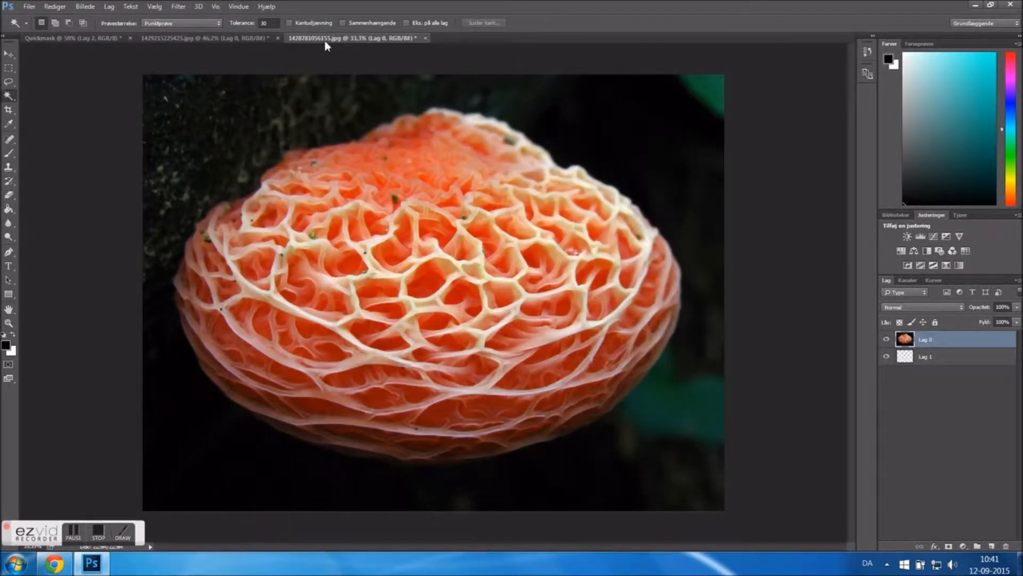
key("ctrl+a")
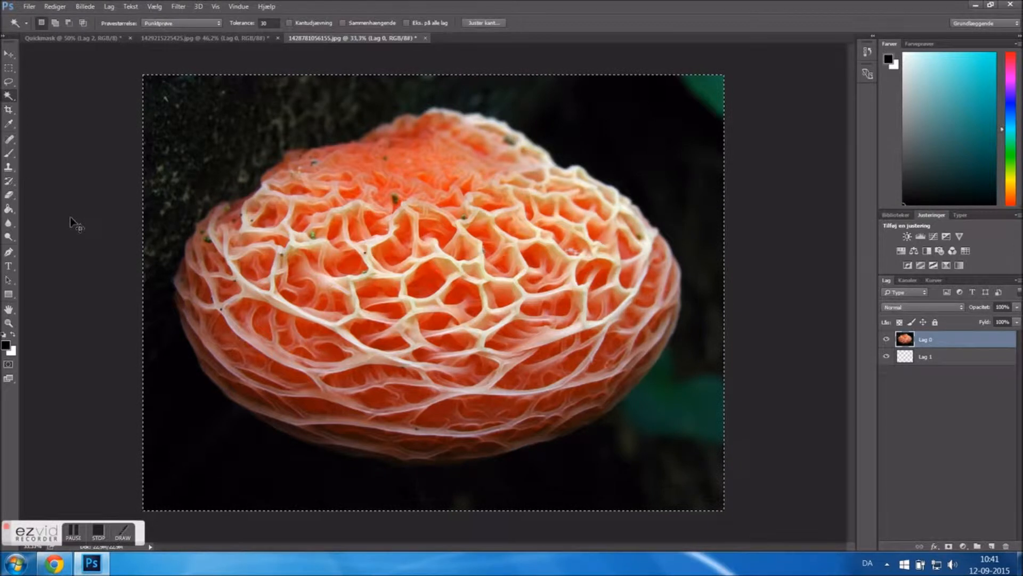
left_click(83, 38)
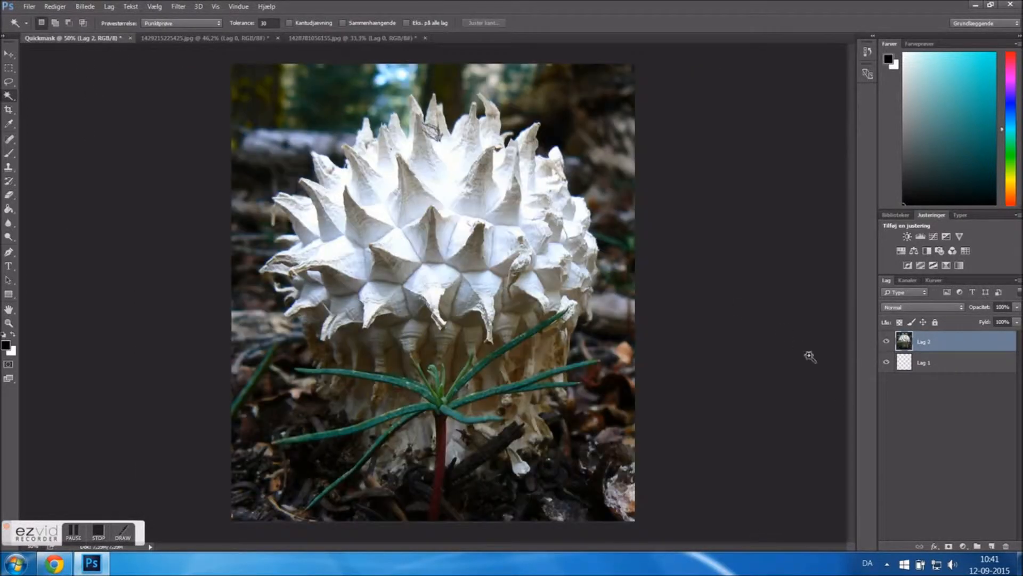
left_click(990, 548)
key("ctrl+v")
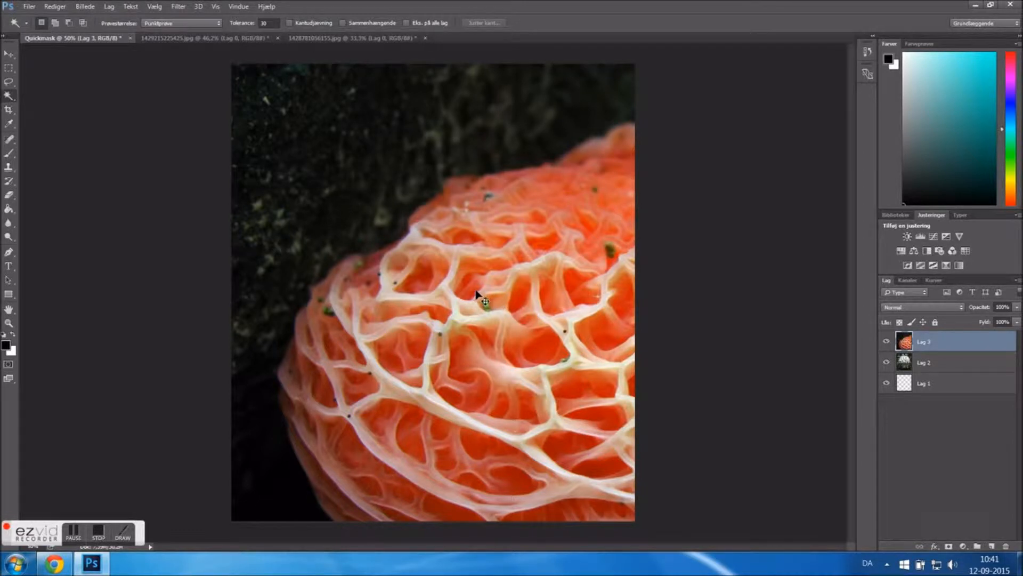
Scale the orange mushroom layer down to about 50% and place it over the white mushroom's upper part
key("ctrl+t")
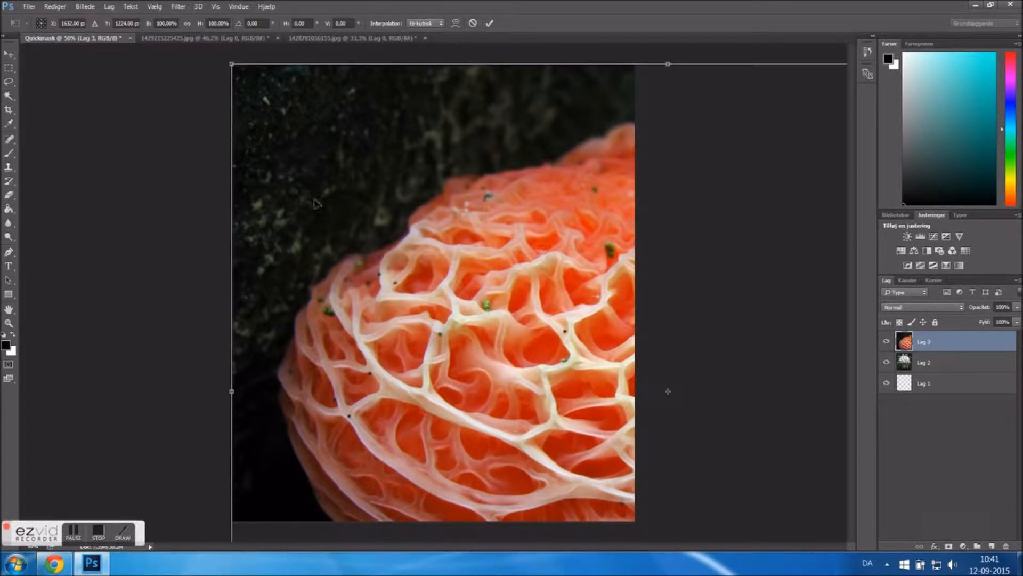
left_click_drag(231, 64, 165, 118)
left_click_drag(154, 78, 219, 110)
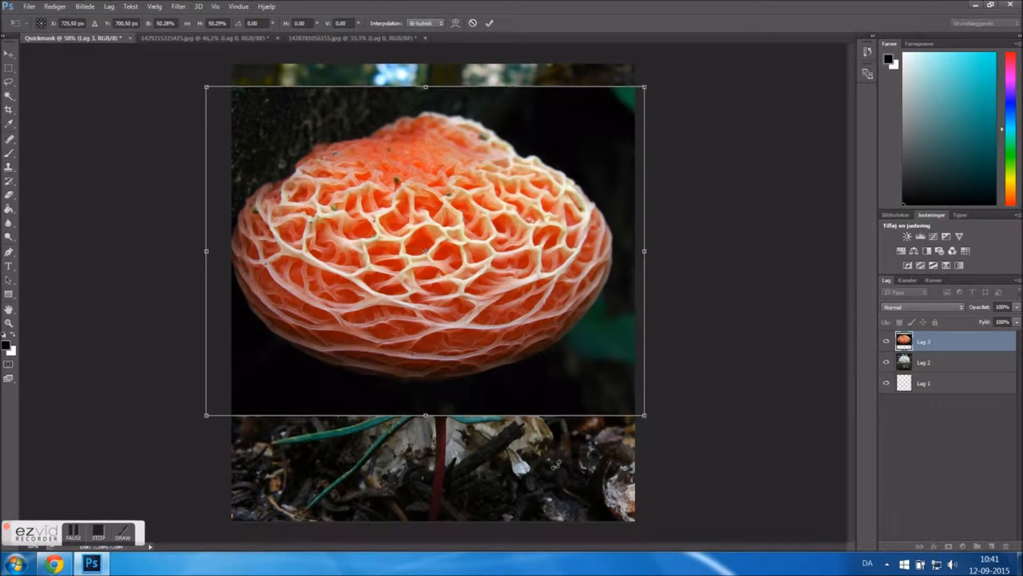
Flip the orange mushroom vertically, shift it slightly down over the white mushroom, and apply the transformation
left_click_drag(557, 465, 258, 32)
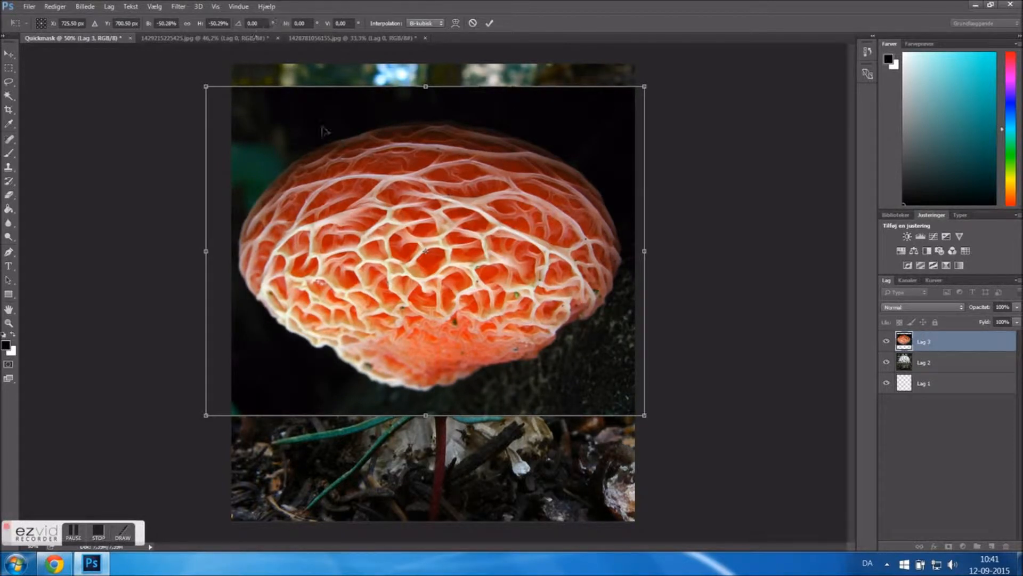
key("ctrl+z")
right_click(387, 250)
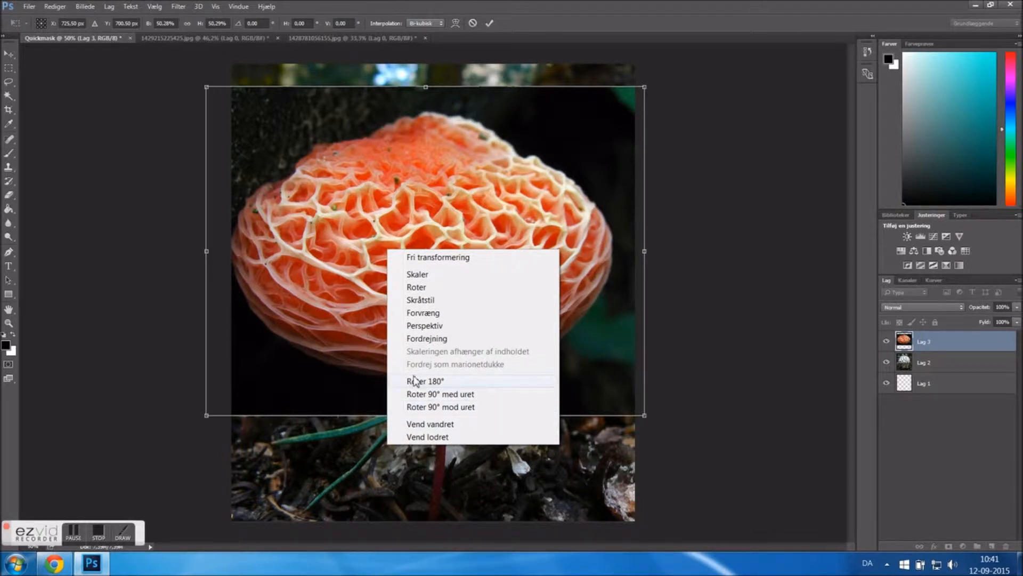
left_click(453, 437)
left_click_drag(454, 306, 462, 326)
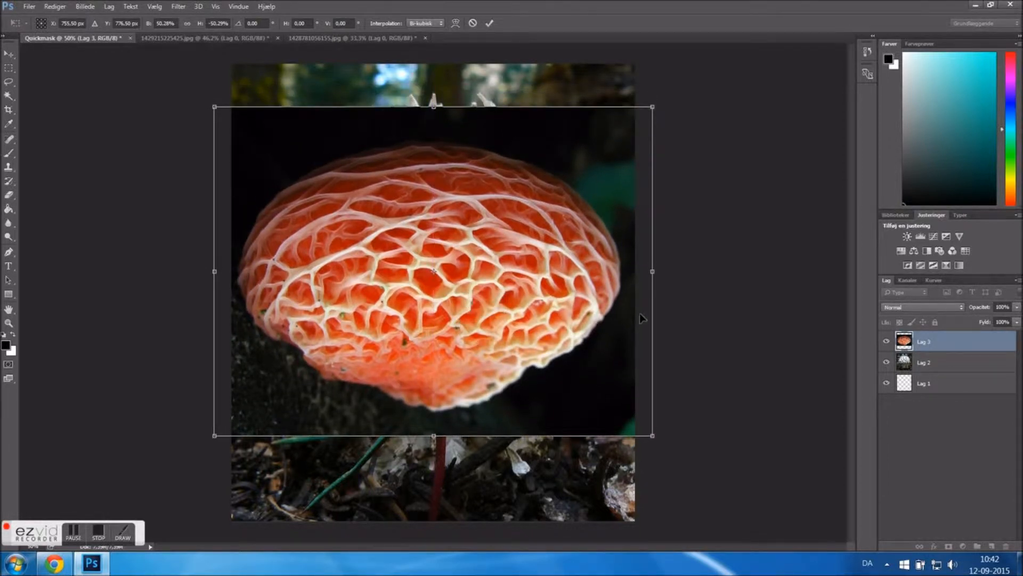
key("Return")
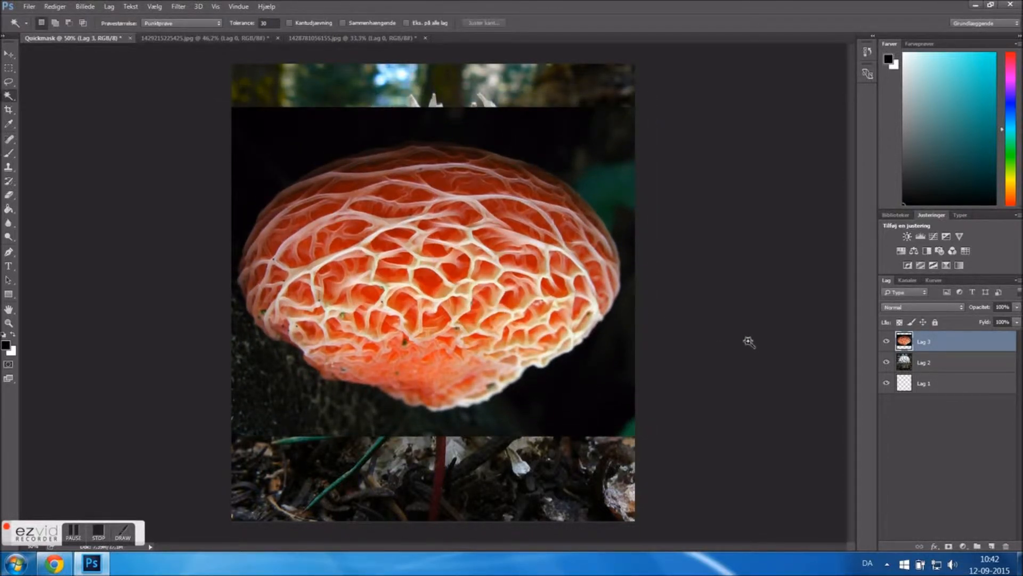
Hide the orange mushroom on Lag 3 and make Lag 2 the active layer
left_click(886, 341)
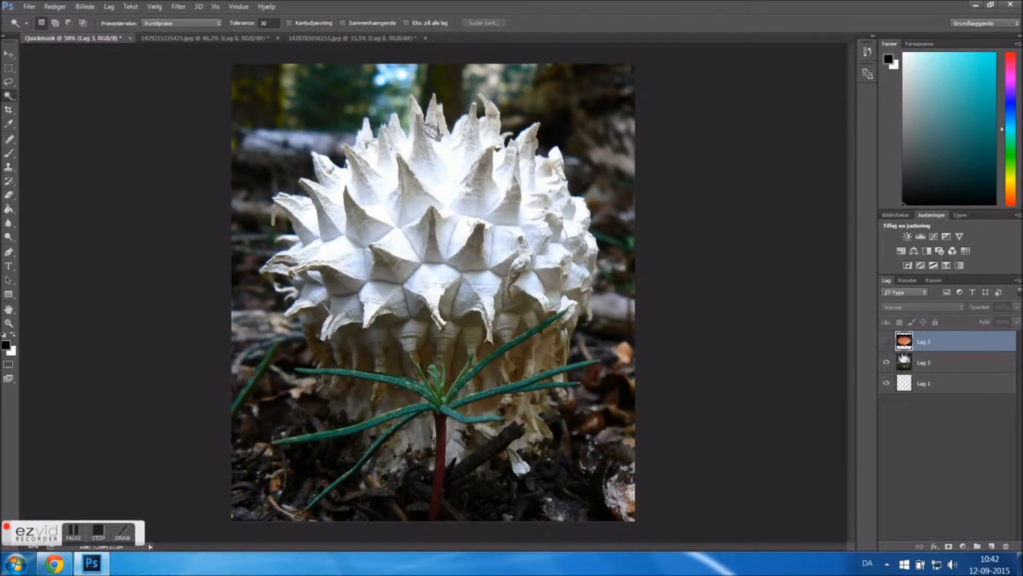
left_click(945, 363)
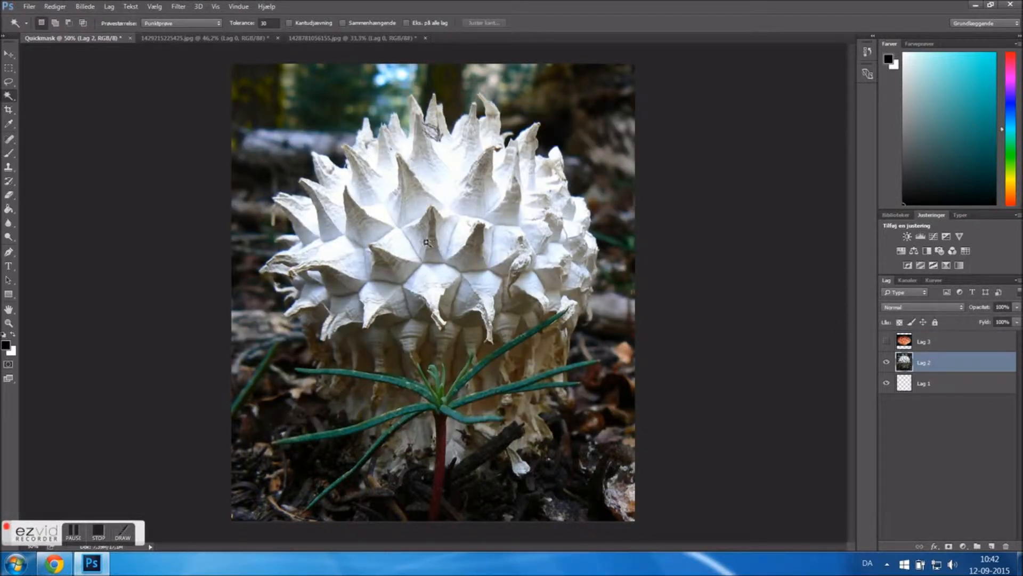
Try to select the shaded faces of the mushroom's spikes with a contiguous Magic Wand at tolerance 30, then deselect
scroll(416, 240, "up", 2)
scroll(492, 247, "up", 3)
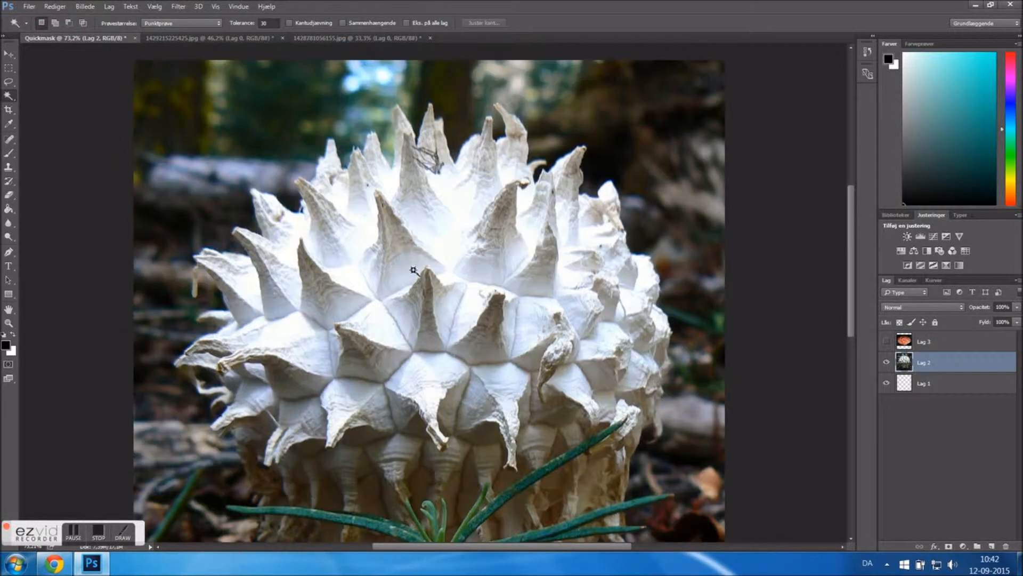
scroll(421, 302, "down", 1)
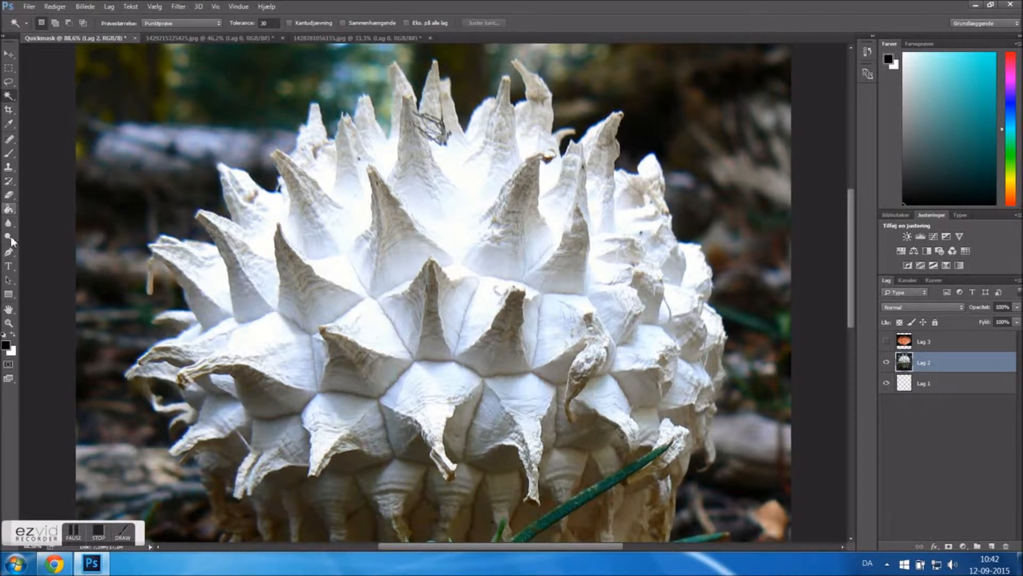
left_click(352, 24)
left_click(409, 241)
left_click(440, 329, "shift")
left_click(504, 333, "shift")
left_click(602, 325, "shift")
left_click(536, 285, "shift")
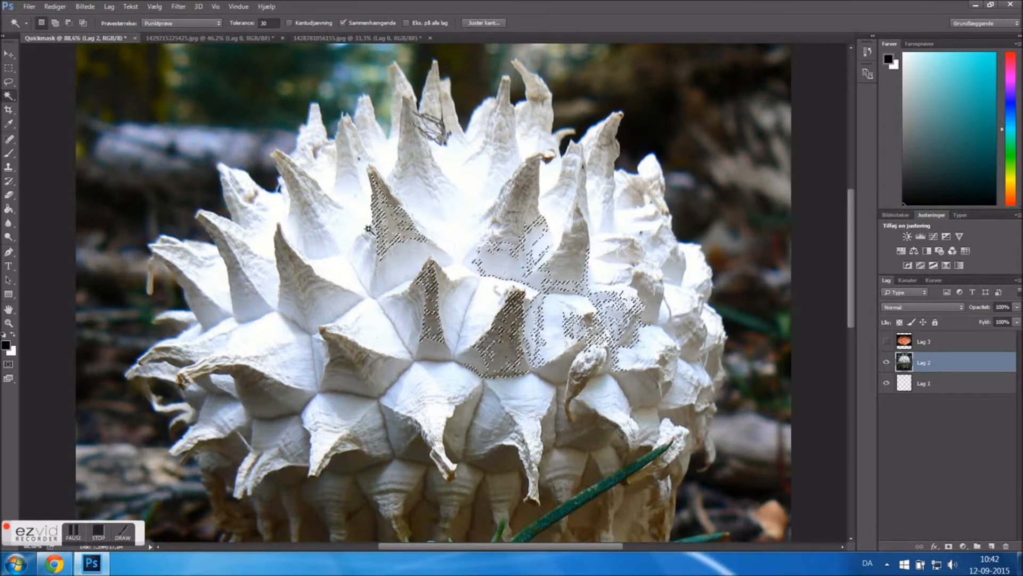
left_click(301, 290, "shift")
left_click(349, 362, "shift")
key("ctrl+d")
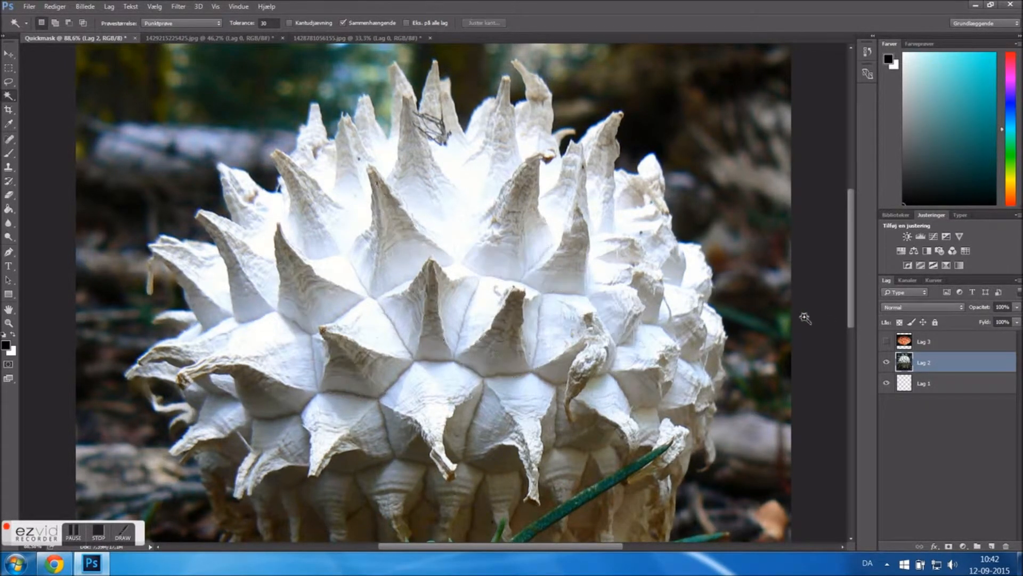
Select the middle rows of spikes on the white mushroom with the Quick Selection tool
right_click(5, 100)
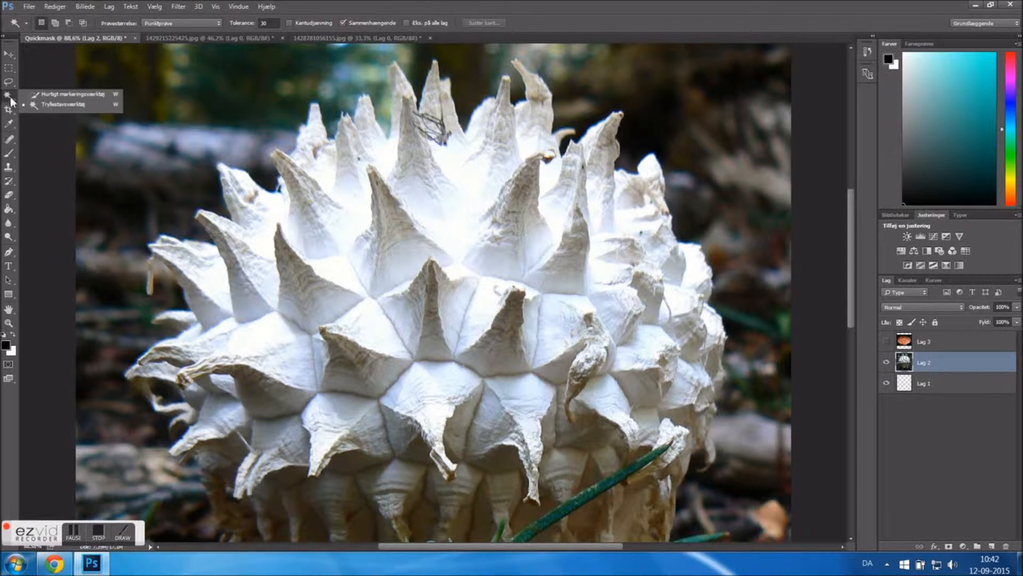
left_click(66, 93)
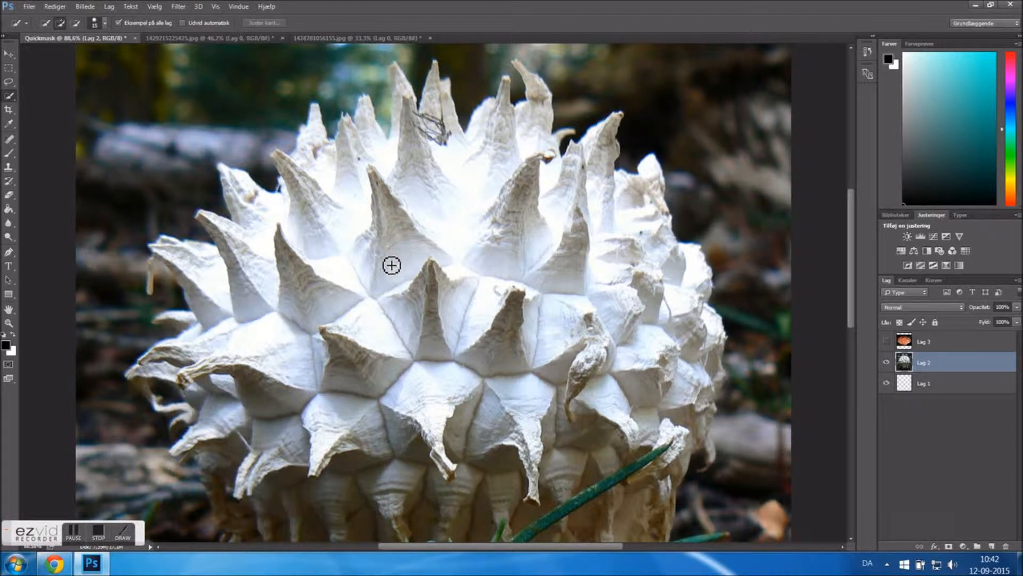
mouse_move(398, 267)
left_mouse_down()
mouse_move(435, 343)
mouse_move(443, 323)
mouse_move(500, 283)
mouse_move(522, 231)
mouse_move(569, 291)
mouse_move(584, 262)
mouse_move(563, 366)
mouse_move(574, 373)
mouse_move(429, 394)
mouse_move(368, 385)
mouse_move(297, 304)
mouse_move(305, 312)
mouse_move(294, 247)
mouse_move(304, 249)
mouse_move(246, 295)
mouse_move(249, 312)
mouse_move(209, 225)
mouse_move(240, 286)
mouse_move(219, 320)
mouse_move(190, 261)
left_mouse_up()
key("super")
key("super")
key("alt")
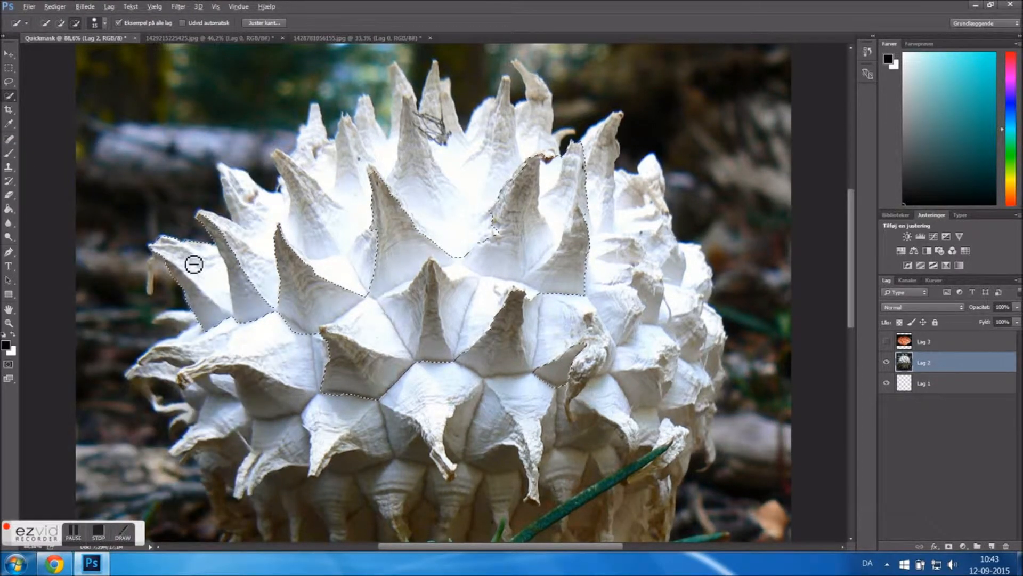
Extend the selection over the lower rows of spikes and subtract the bright gaps between the left and central spikes
mouse_move(171, 247)
left_mouse_down()
mouse_move(212, 271)
mouse_move(203, 265)
mouse_move(208, 282)
mouse_move(184, 258)
mouse_move(215, 286)
mouse_move(197, 273)
left_mouse_up()
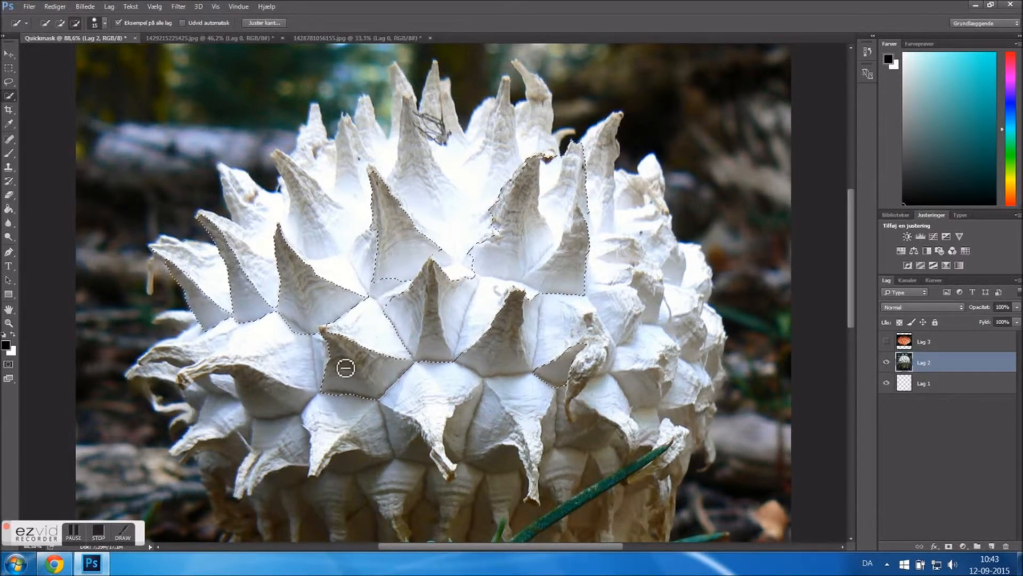
key("alt")
mouse_move(258, 399)
left_mouse_down()
mouse_move(245, 462)
mouse_move(200, 455)
mouse_move(233, 488)
mouse_move(321, 494)
mouse_move(283, 485)
mouse_move(424, 455)
mouse_move(501, 467)
mouse_move(460, 462)
mouse_move(455, 450)
mouse_move(496, 478)
mouse_move(505, 467)
mouse_move(535, 467)
mouse_move(611, 439)
mouse_move(593, 441)
mouse_move(578, 424)
mouse_move(587, 379)
mouse_move(658, 388)
mouse_move(696, 431)
mouse_move(706, 351)
mouse_move(692, 356)
mouse_move(706, 339)
mouse_move(659, 322)
mouse_move(666, 297)
mouse_move(634, 352)
mouse_move(641, 332)
mouse_move(578, 376)
mouse_move(548, 214)
mouse_move(618, 146)
mouse_move(491, 302)
left_mouse_up()
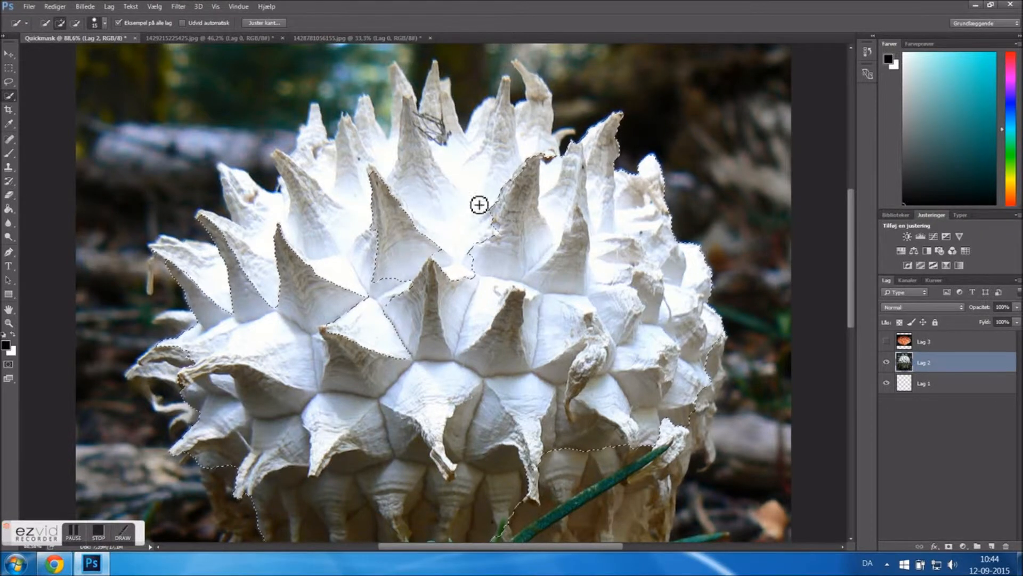
key("alt")
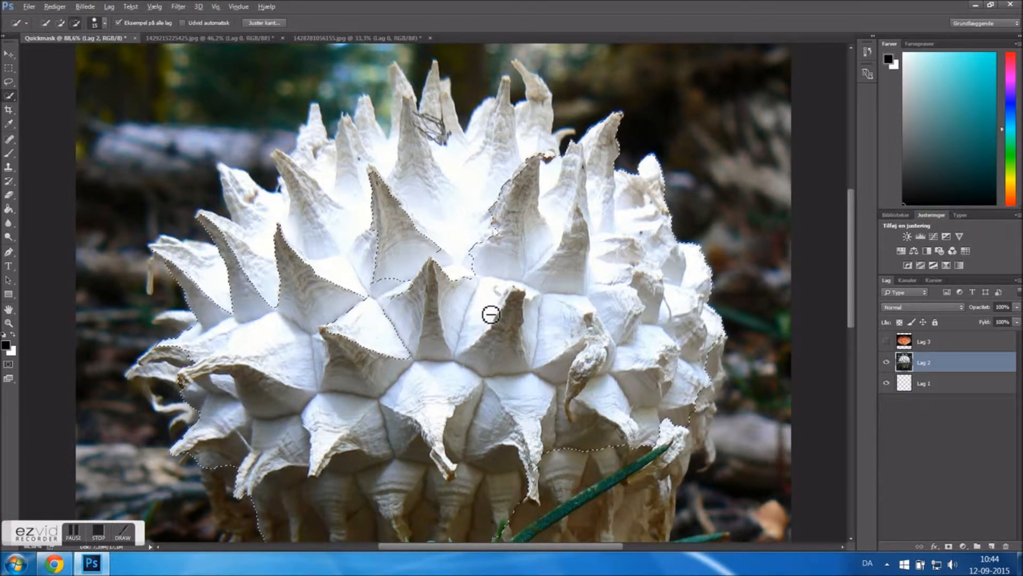
left_click_drag(491, 314, 490, 330)
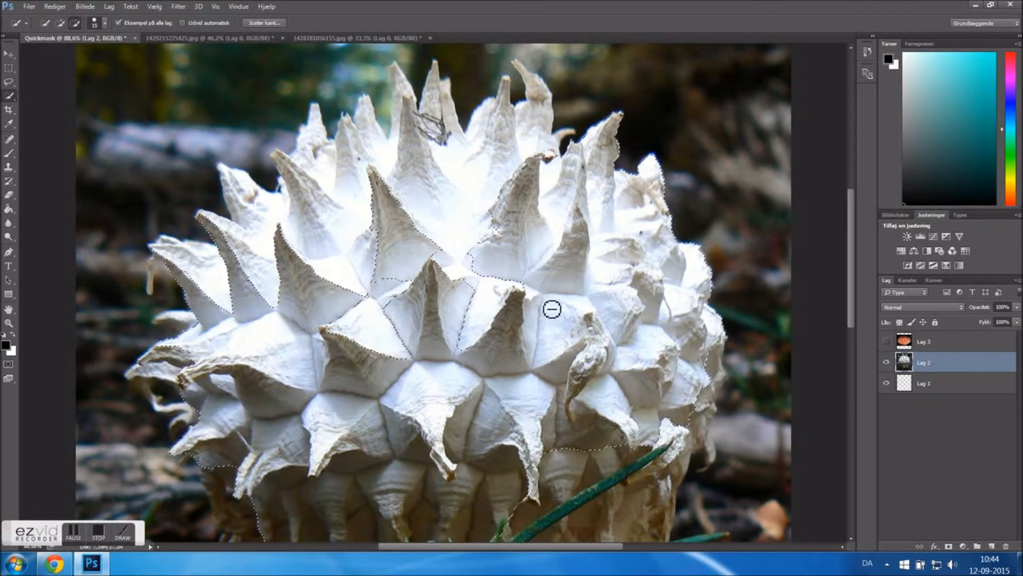
mouse_move(566, 312)
left_mouse_down()
mouse_move(565, 338)
mouse_move(616, 307)
mouse_move(626, 322)
mouse_move(606, 272)
mouse_move(559, 283)
mouse_move(575, 250)
mouse_move(557, 190)
mouse_move(560, 162)
mouse_move(604, 212)
left_mouse_up()
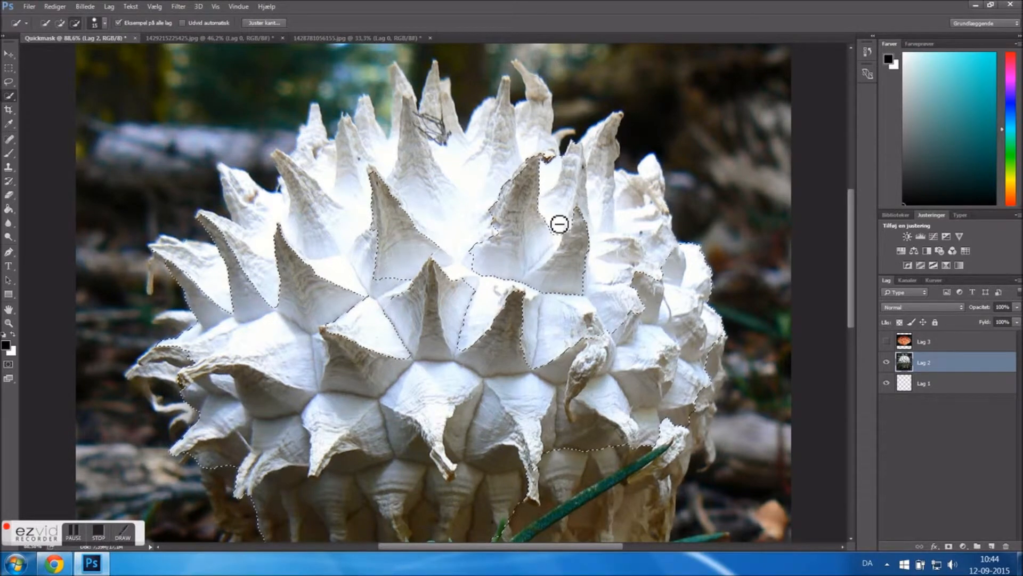
Refine the selection around the upper spikes on both sides of the mushroom, adding spikes and subtracting the areas between them
key("alt")
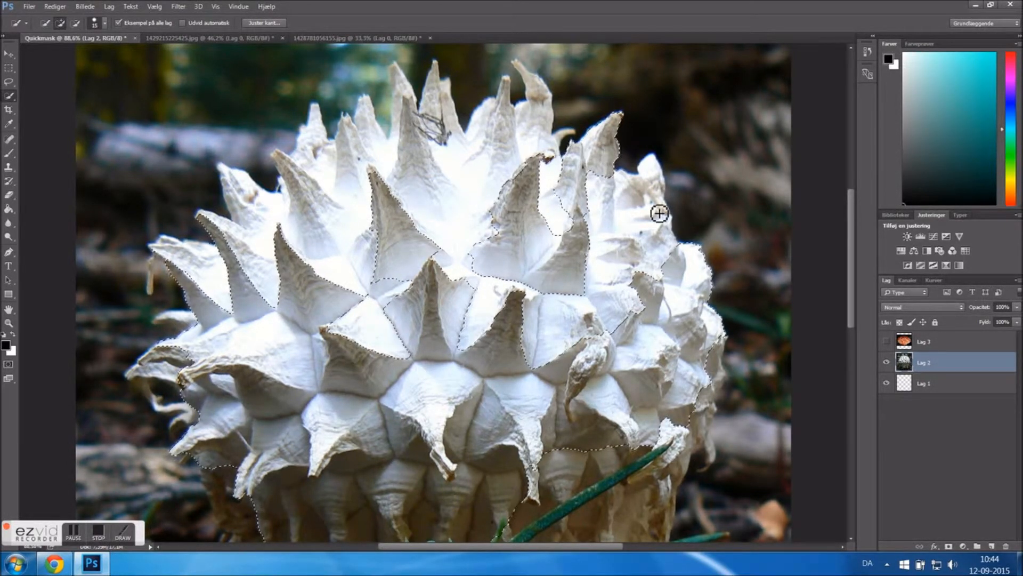
key("alt")
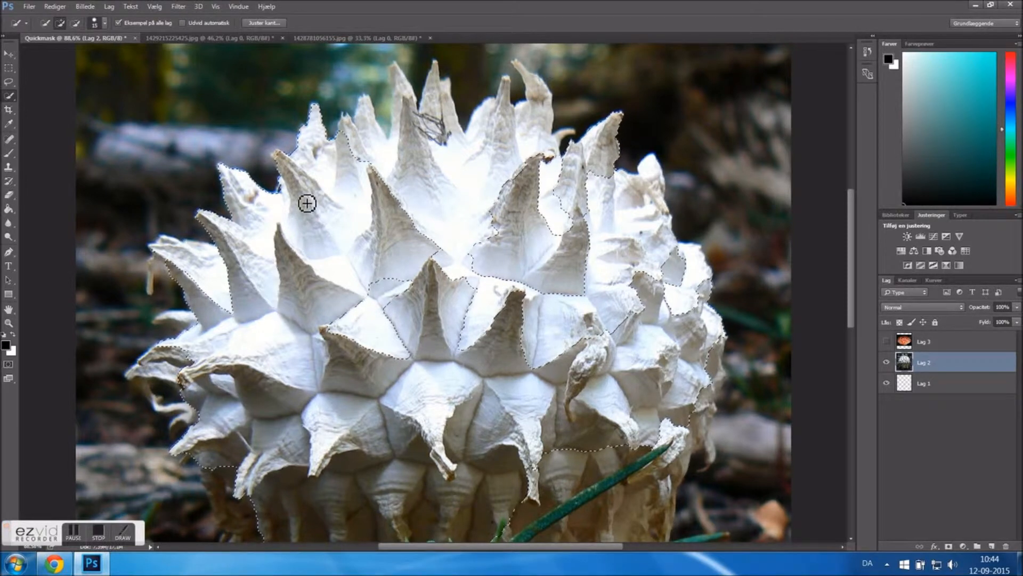
key("alt")
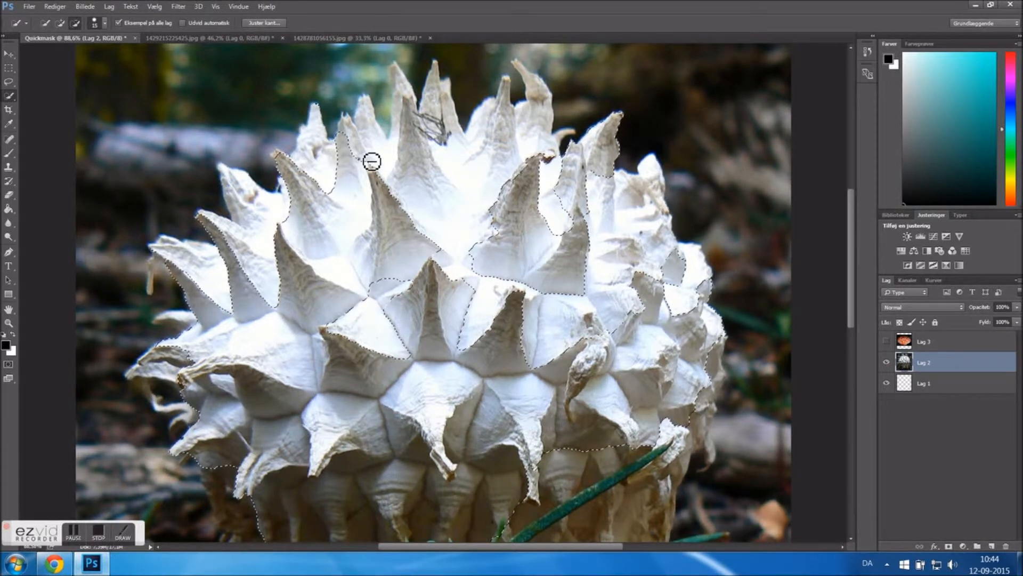
left_click_drag(365, 145, 360, 155)
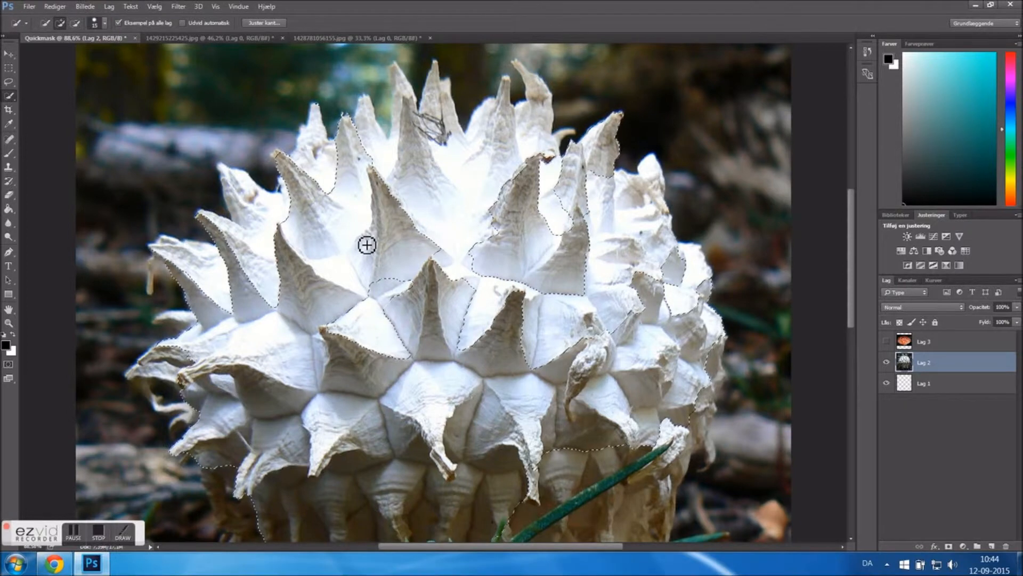
Check the selection as a Quick Mask overlay, then delete the selected mushroom area from Lag 2
left_click(12, 370)
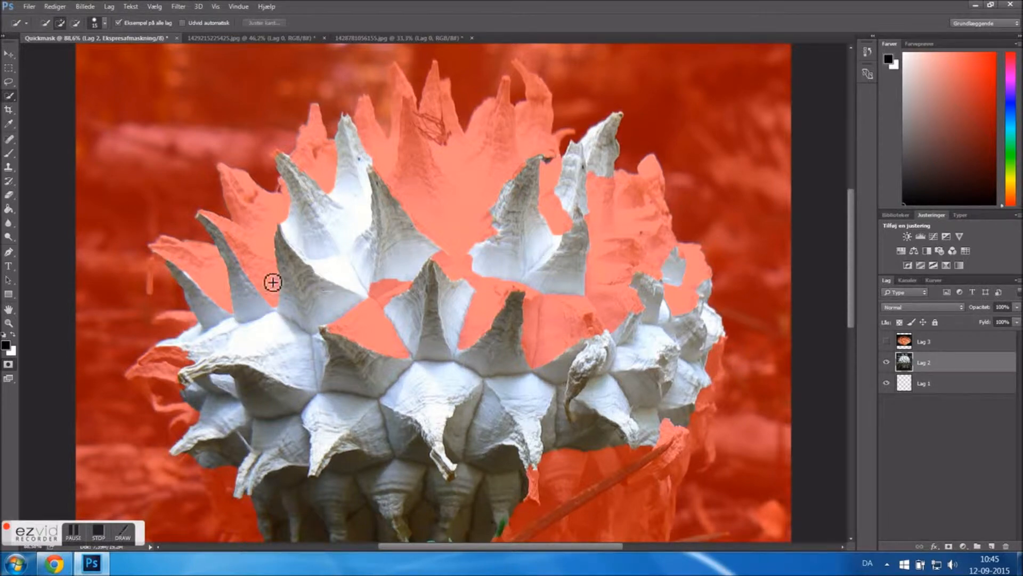
scroll(388, 318, "up", 6)
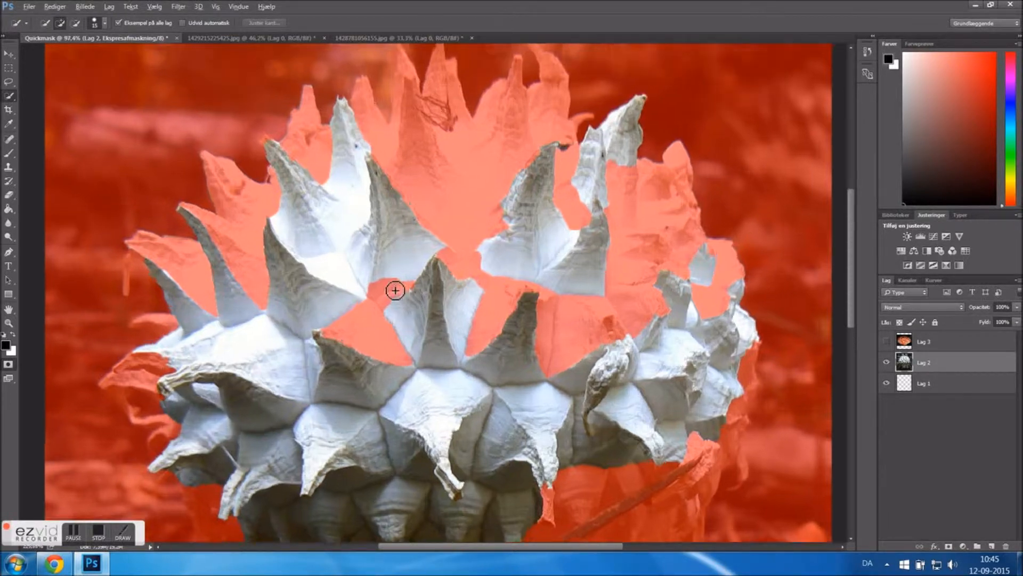
scroll(109, 341, "down", 2)
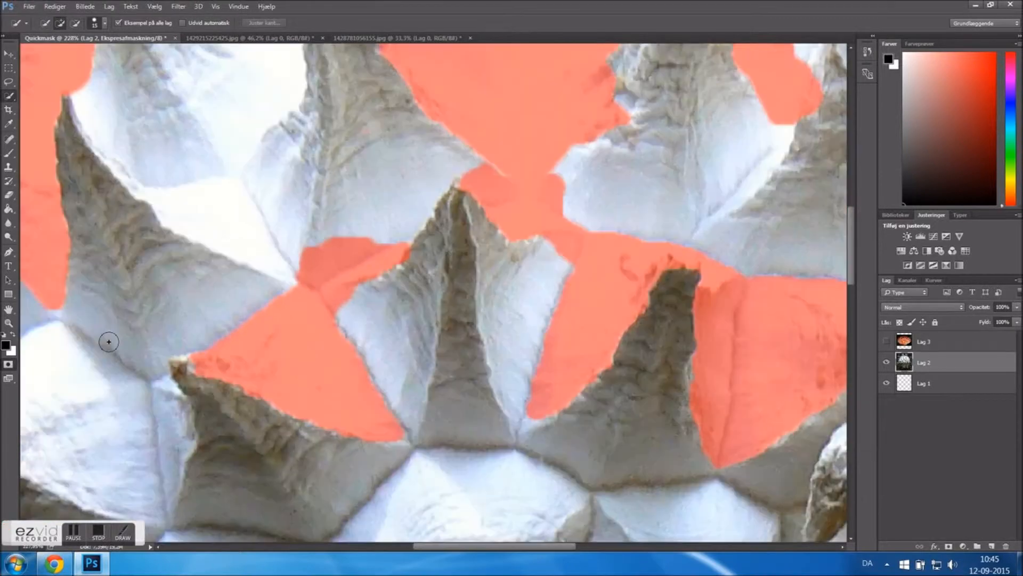
key("q")
scroll(259, 338, "down", 4)
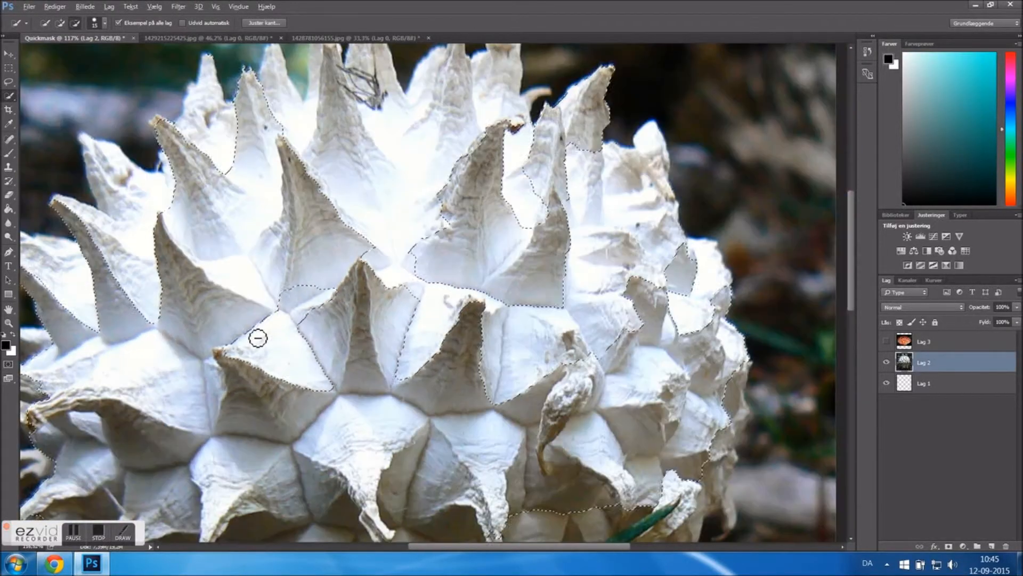
key("Delete")
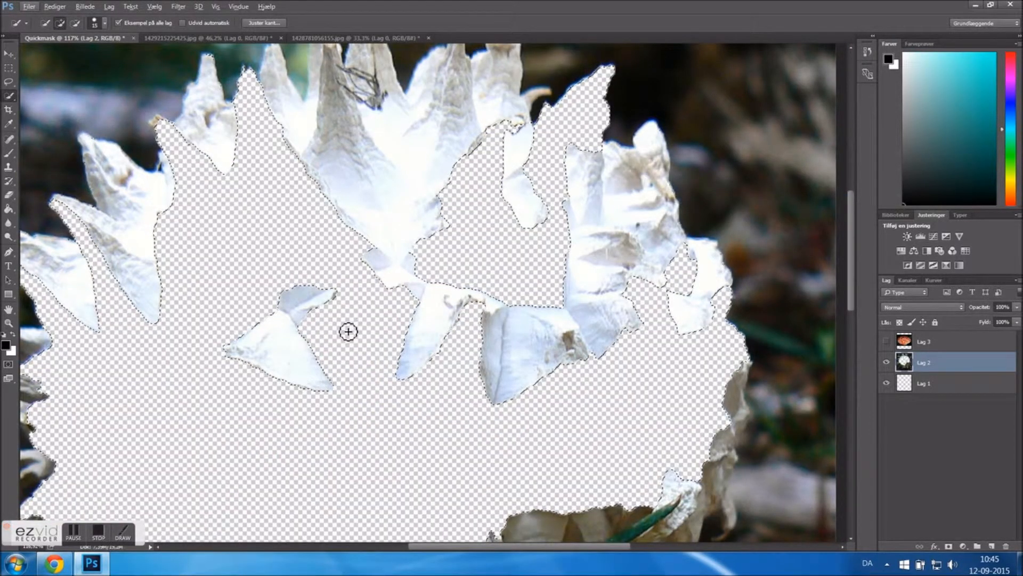
Undo the deletion of the selected mushroom area on Lag 2 and touch up the selection beside the central spike
key("ctrl+z")
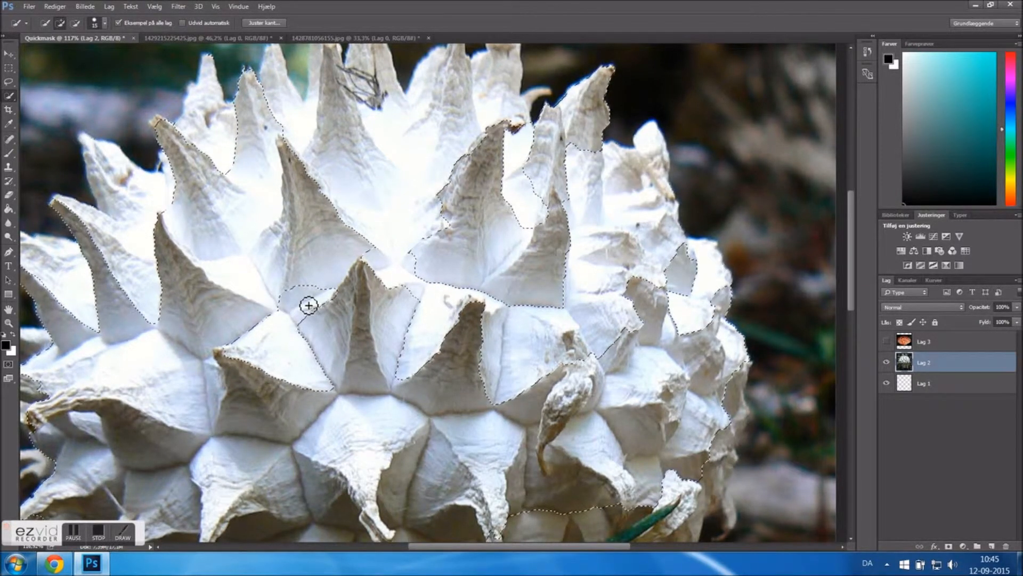
left_click_drag(265, 299, 298, 305)
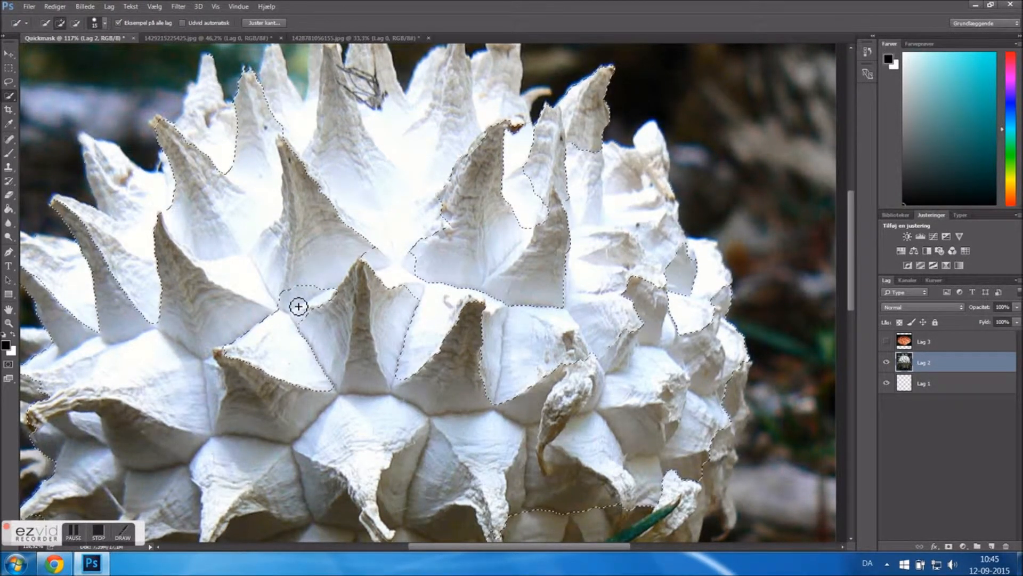
Try deleting the selected mushroom area from Lag 2 again, and undo the deletion
scroll(298, 306, "down", 2)
key("Delete")
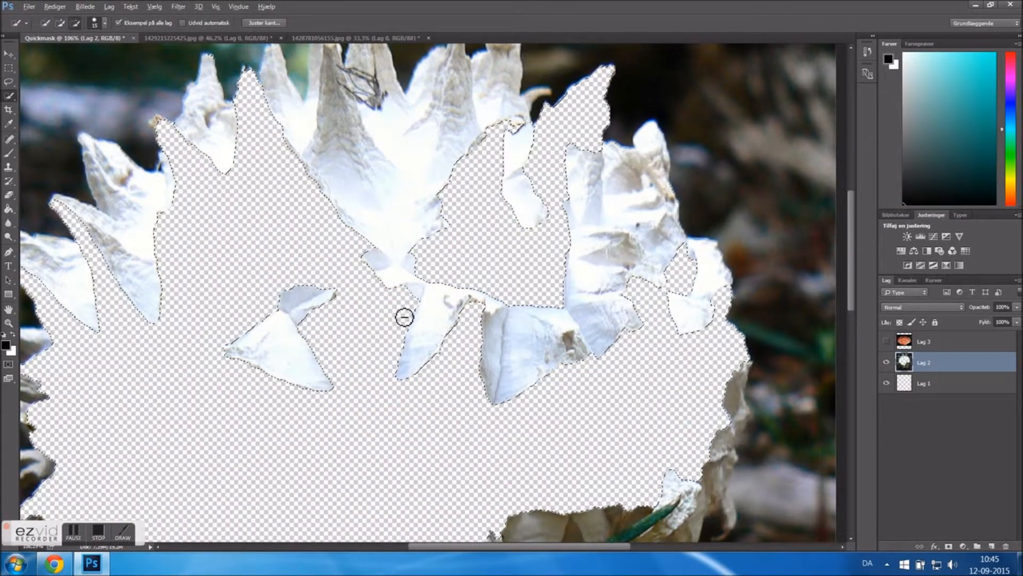
scroll(330, 376, "down", 2)
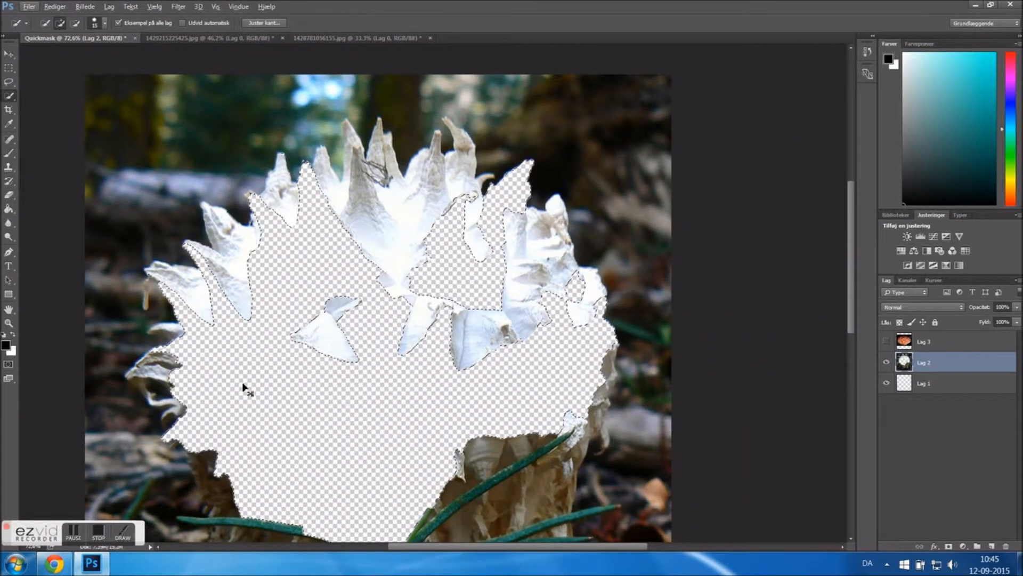
key("ctrl+z")
Show the selection as a Quick Mask overlay and switch to full-screen view with the menu bar, declining the mode that hides the panels
scroll(413, 294, "up", 2)
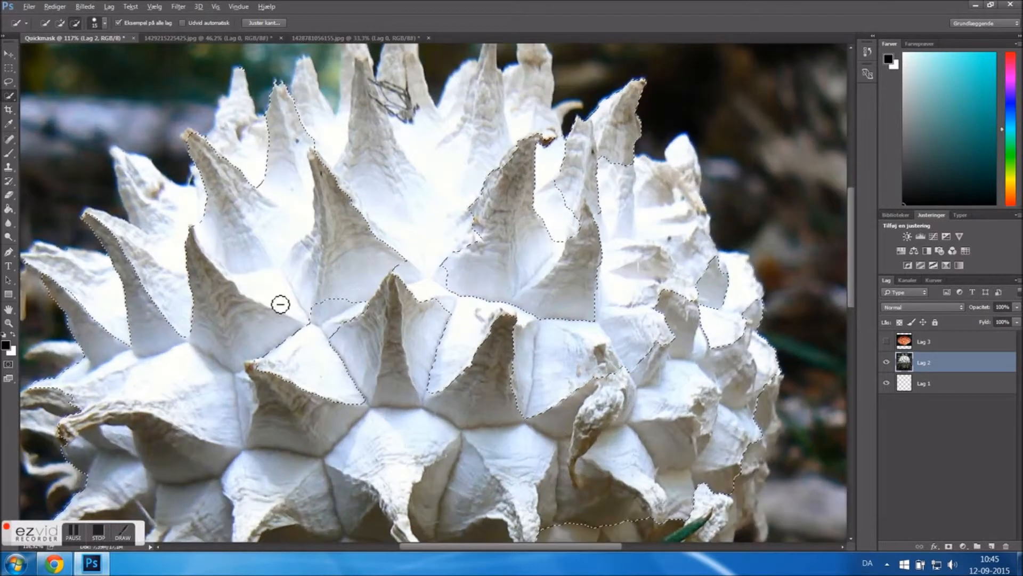
scroll(306, 300, "up", 1)
scroll(287, 344, "down", 2)
scroll(311, 352, "up", 1)
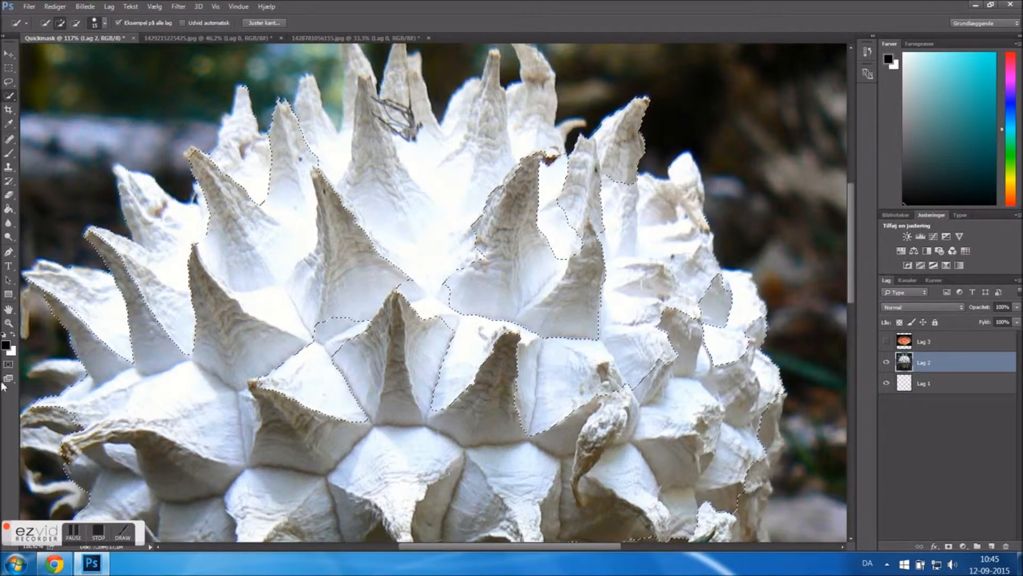
left_click(8, 364)
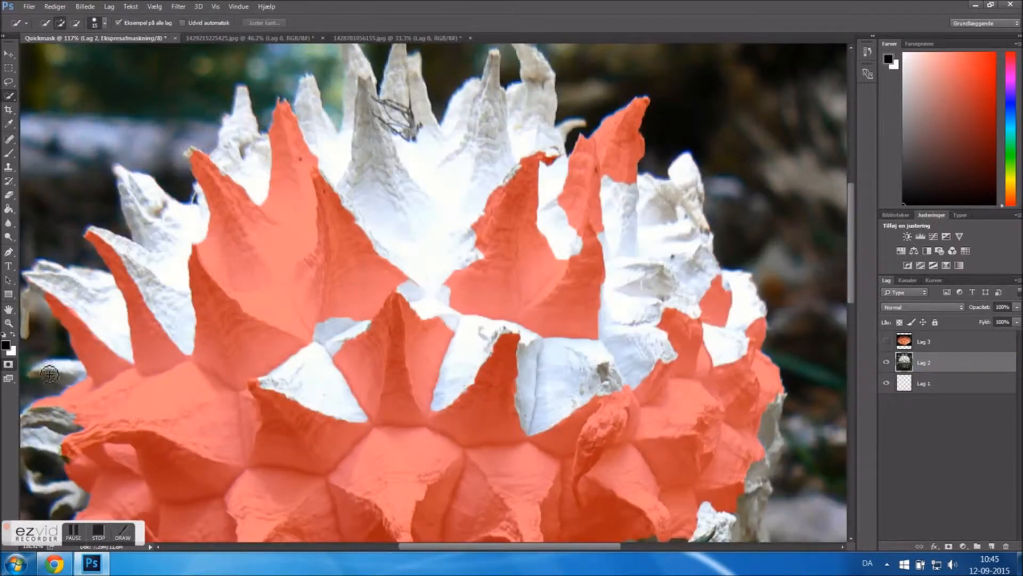
left_click(8, 375)
left_click(8, 376)
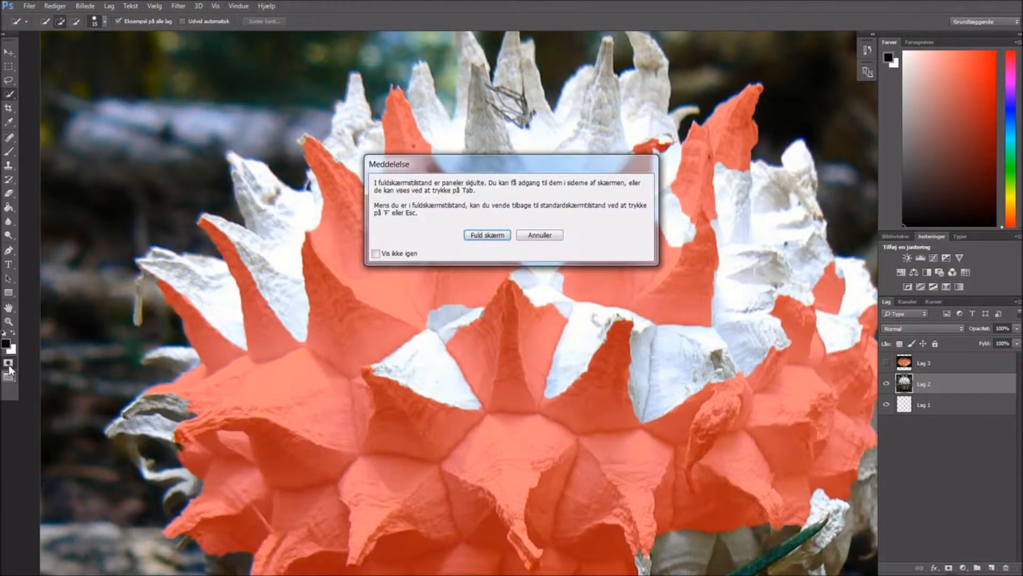
left_click(547, 235)
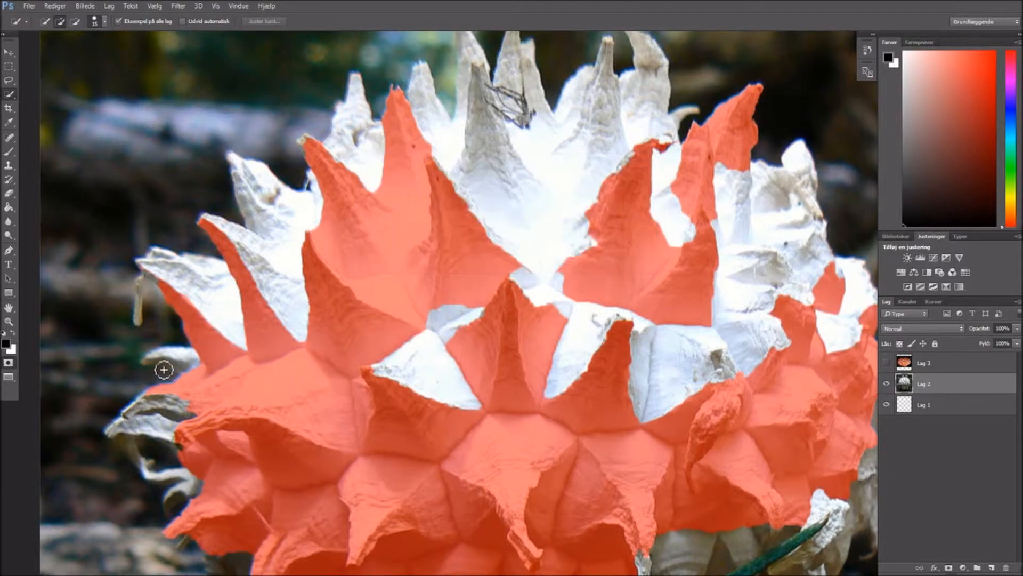
Leave Quick Mask to try deleting the selected surroundings from Lag 2, undo the deletion and return to the mask
left_click(9, 363)
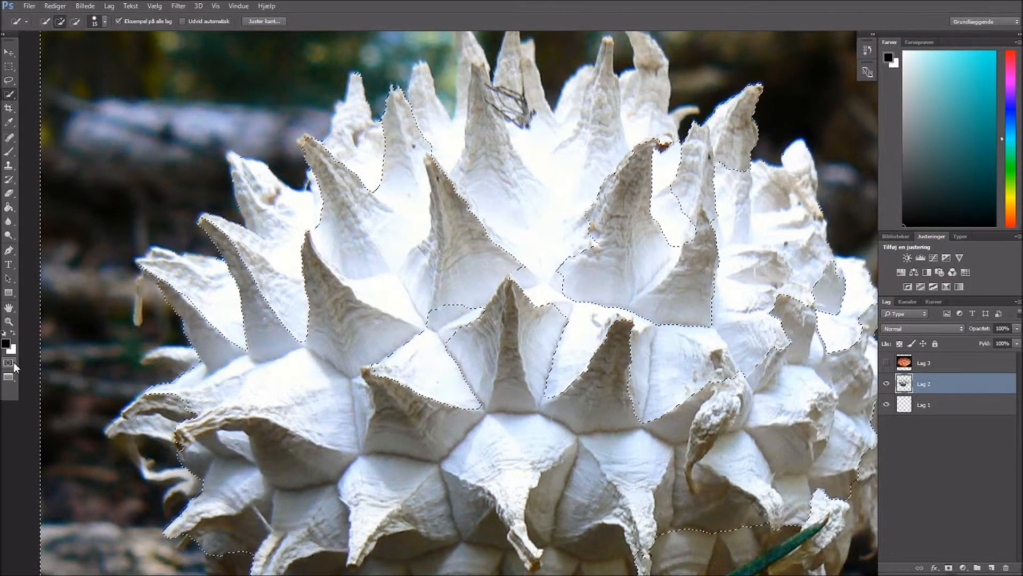
key("Delete")
scroll(165, 377, "down", 2)
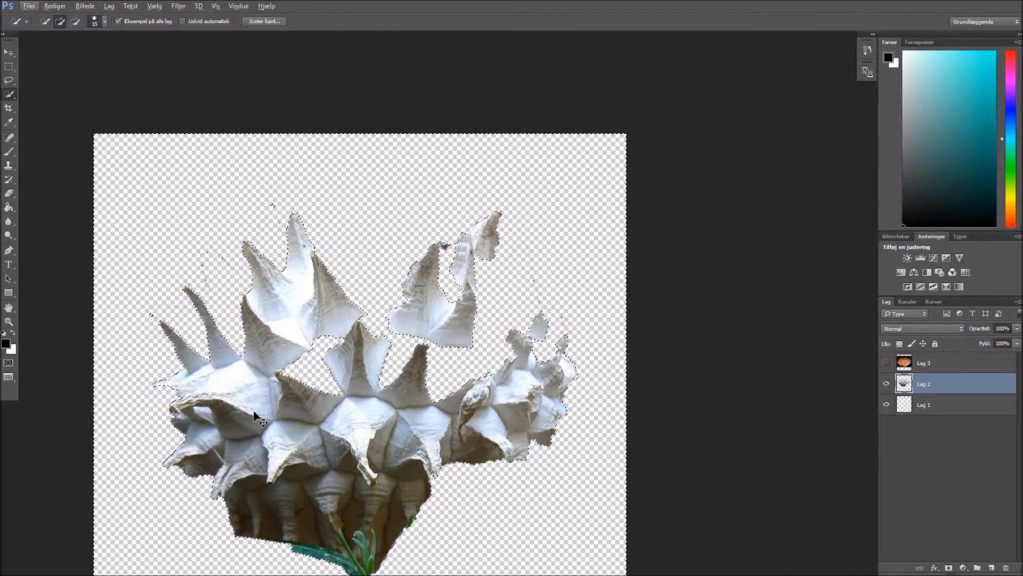
key("ctrl+z")
key("q")
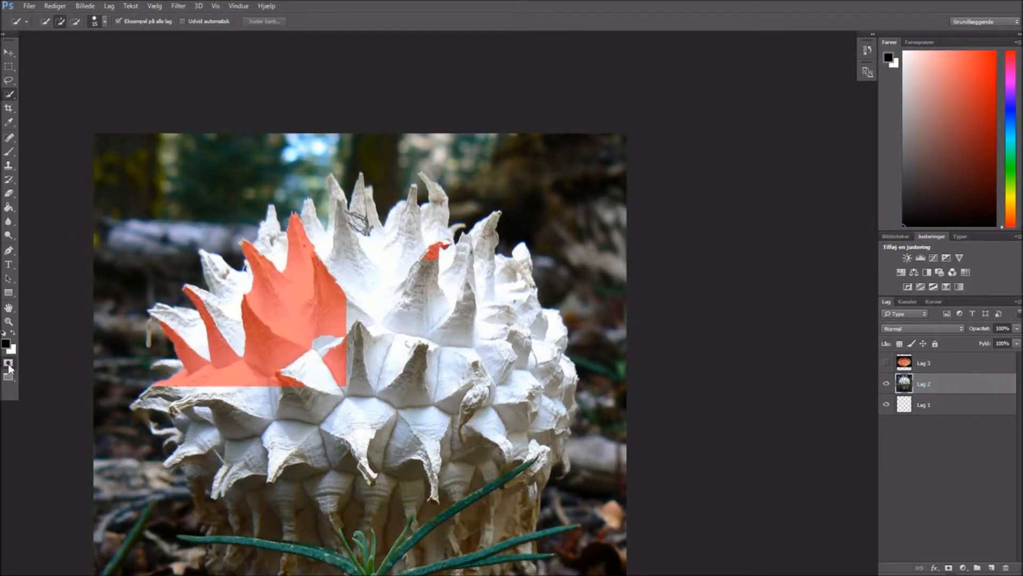
With a smaller eraser, remove the mask from the bright wedge between the left spike and the tall spike beside it
scroll(313, 362, "up", 5)
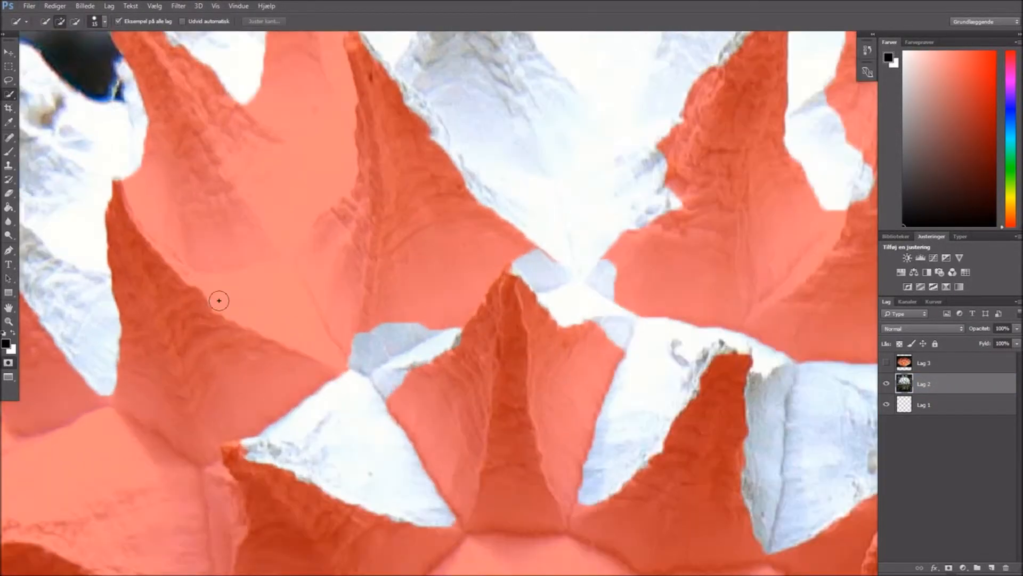
scroll(230, 304, "up", 1)
key("e")
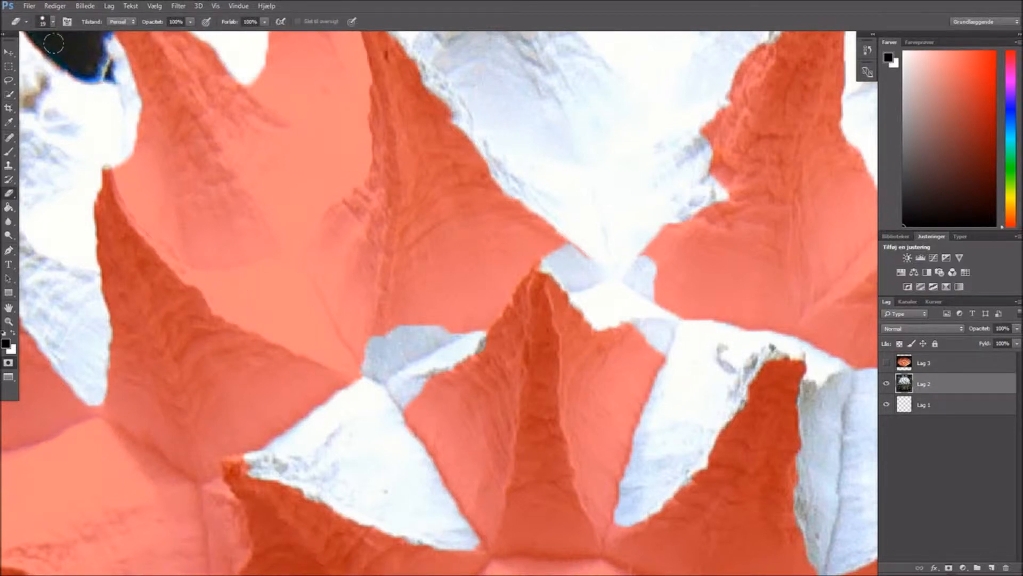
left_click(47, 22)
left_click_drag(62, 53, 63, 55)
mouse_move(230, 282)
left_mouse_down()
mouse_move(276, 284)
mouse_move(302, 267)
mouse_move(330, 339)
left_mouse_up()
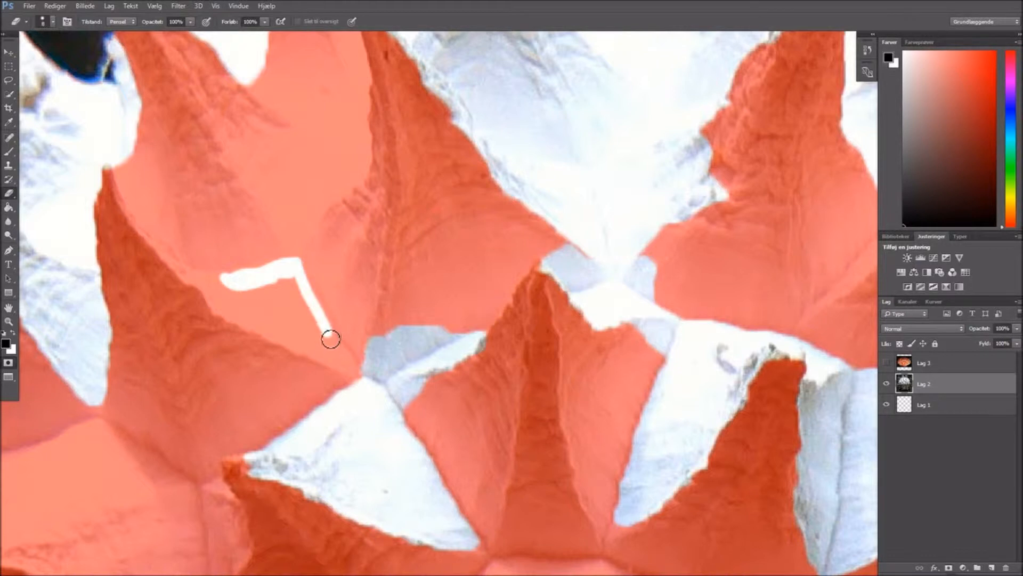
left_click_drag(314, 302, 358, 372)
mouse_move(300, 338)
left_mouse_down()
mouse_move(318, 354)
mouse_move(220, 317)
mouse_move(157, 246)
left_mouse_up()
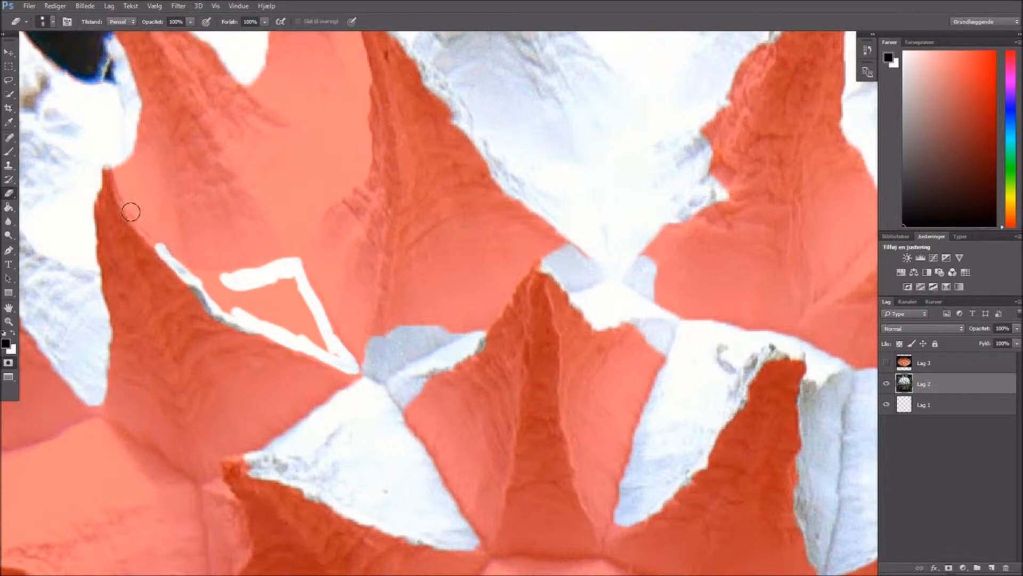
left_click_drag(124, 209, 202, 268)
mouse_move(269, 313)
left_mouse_down()
mouse_move(231, 304)
mouse_move(267, 315)
mouse_move(270, 298)
mouse_move(319, 349)
mouse_move(315, 325)
mouse_move(293, 302)
mouse_move(299, 288)
mouse_move(285, 285)
mouse_move(350, 358)
mouse_move(208, 291)
mouse_move(237, 318)
left_mouse_up()
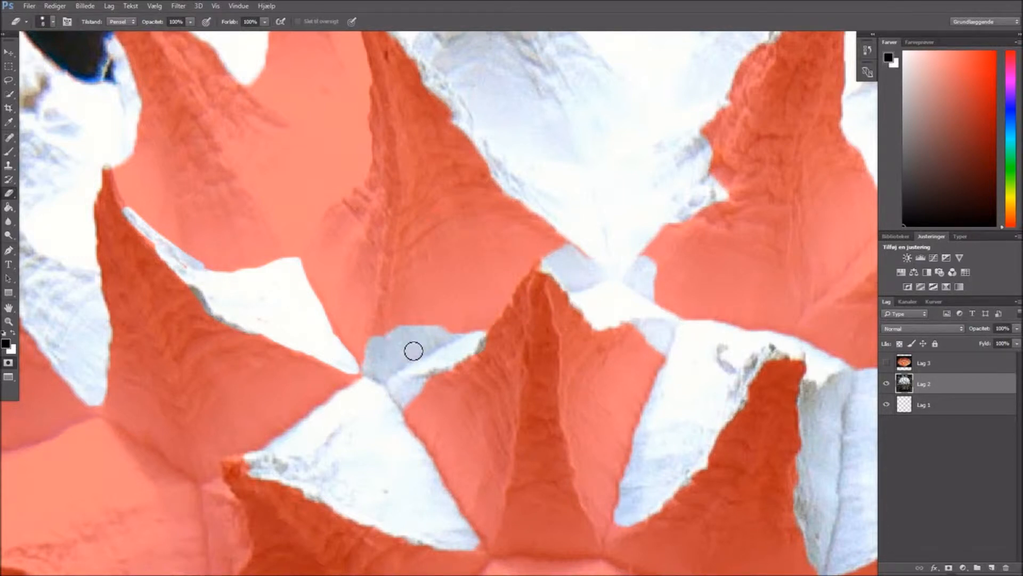
Paint mask with an 11 px brush over the unmasked patches around the bases of the central spikes
key("b")
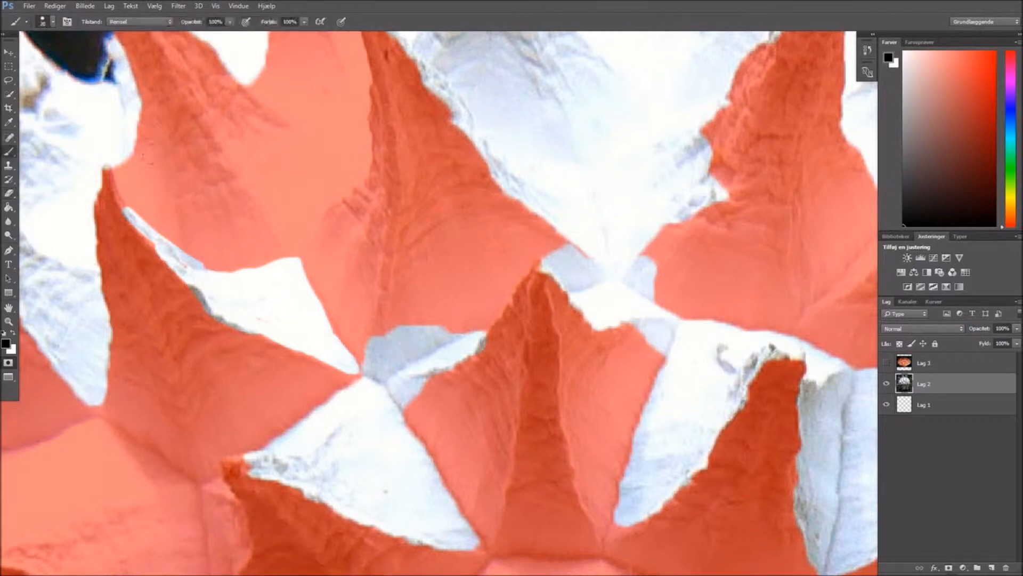
left_click(53, 22)
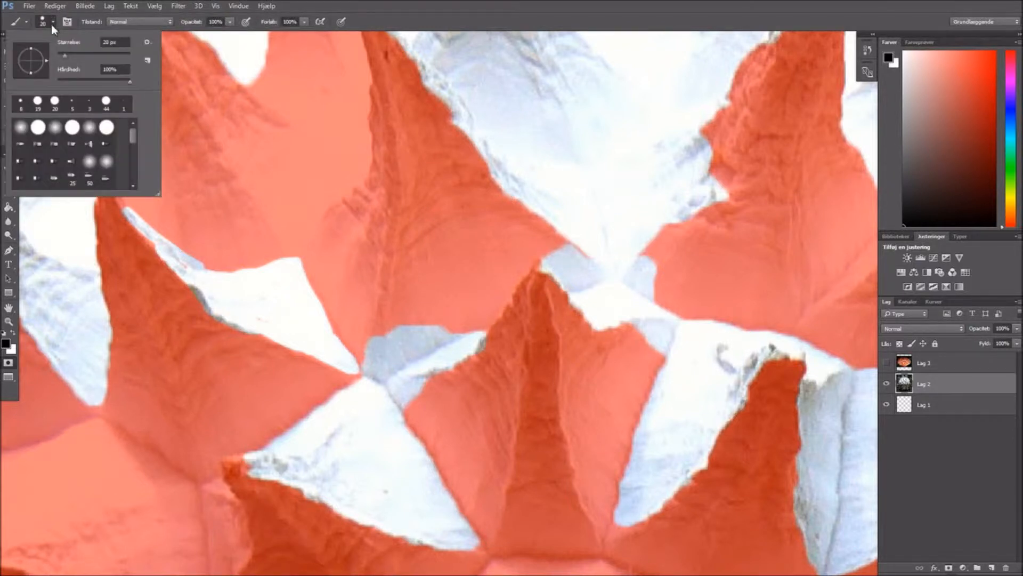
left_click(62, 53)
mouse_move(383, 350)
left_mouse_down()
mouse_move(396, 330)
mouse_move(366, 347)
mouse_move(376, 372)
mouse_move(413, 350)
mouse_move(435, 352)
mouse_move(377, 356)
left_mouse_up()
mouse_move(544, 260)
left_mouse_down()
mouse_move(581, 285)
mouse_move(552, 254)
mouse_move(580, 266)
mouse_move(556, 268)
mouse_move(587, 263)
mouse_move(560, 272)
left_mouse_up()
mouse_move(660, 281)
left_mouse_down()
mouse_move(646, 274)
mouse_move(671, 304)
left_mouse_up()
mouse_move(642, 349)
left_mouse_down()
mouse_move(665, 328)
mouse_move(656, 348)
mouse_move(674, 329)
mouse_move(653, 357)
left_mouse_up()
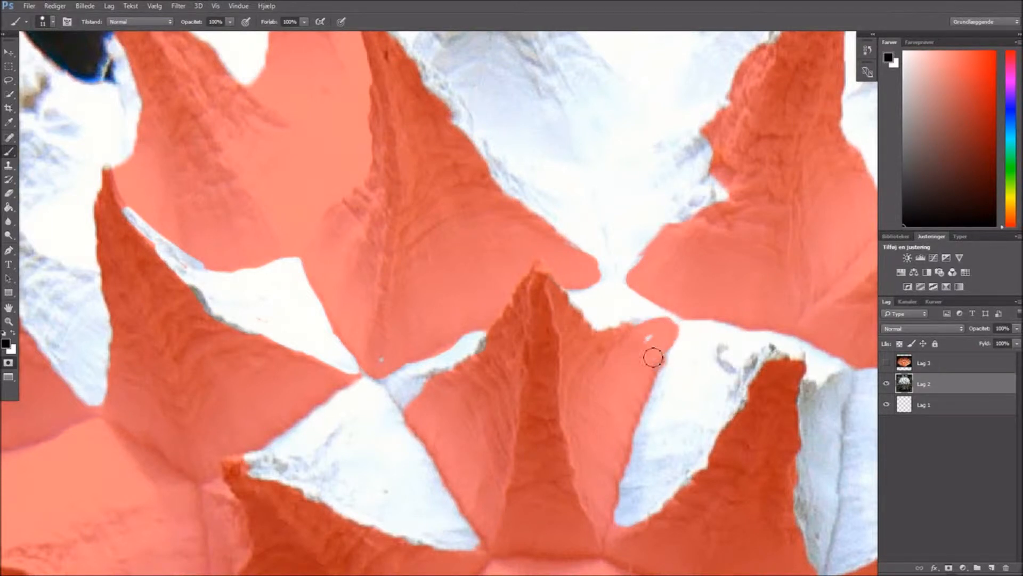
mouse_move(439, 378)
left_mouse_down()
mouse_move(400, 393)
mouse_move(423, 414)
mouse_move(469, 385)
mouse_move(478, 364)
left_mouse_up()
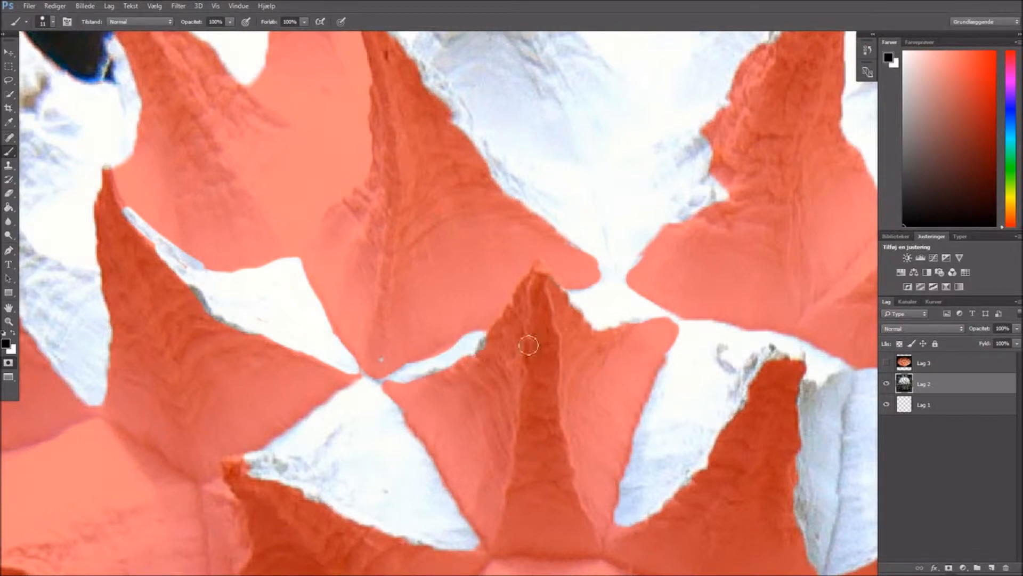
Erase the mask from the bright upper face of the large left spike and check the resulting selection outline outside Quick Mask
scroll(528, 345, "down", 5)
scroll(241, 392, "up", 5)
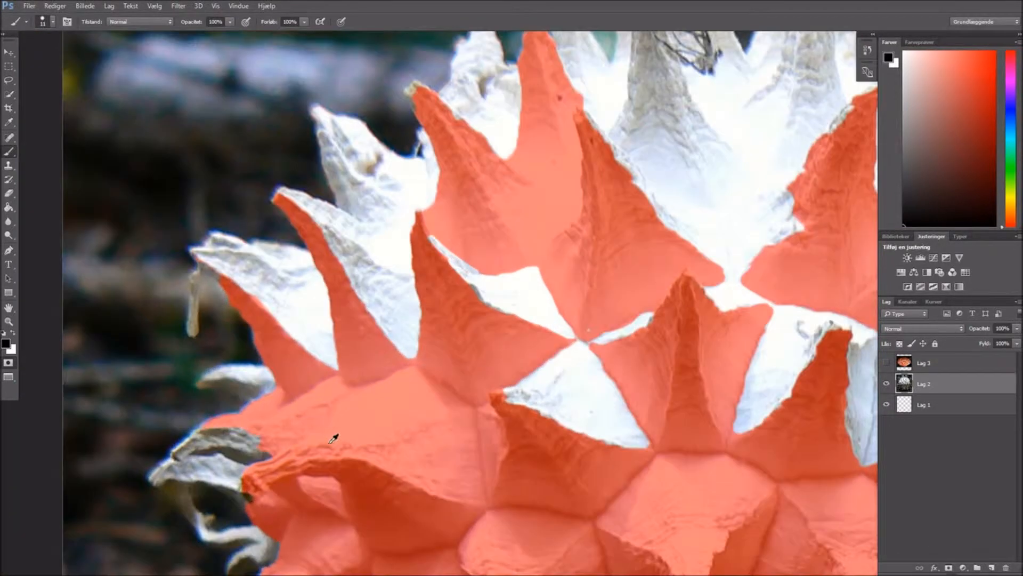
key("e")
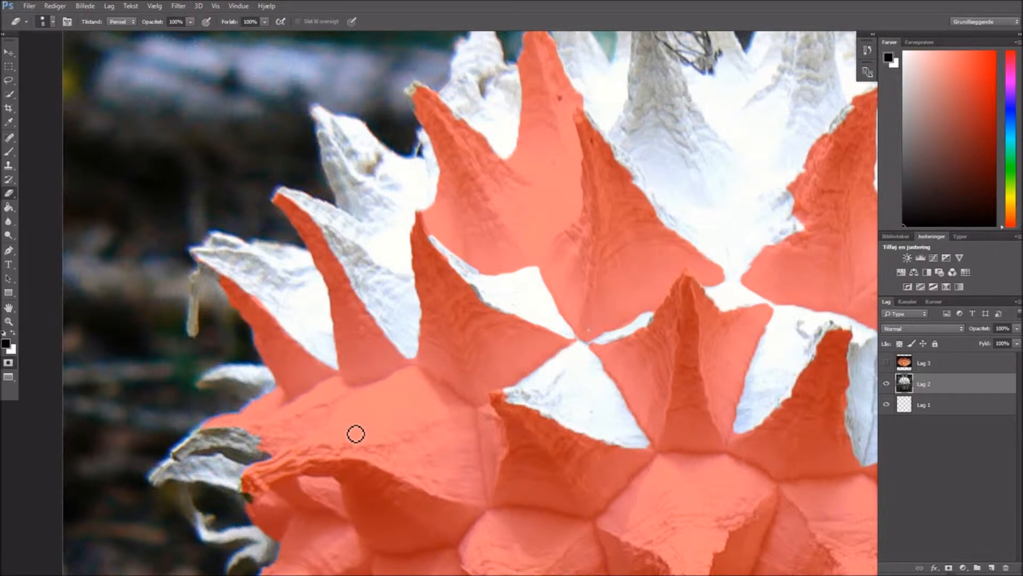
scroll(356, 434, "up", 2)
left_click_drag(285, 447, 347, 436)
mouse_move(283, 454)
left_mouse_down()
mouse_move(432, 354)
mouse_move(520, 400)
mouse_move(404, 453)
left_mouse_up()
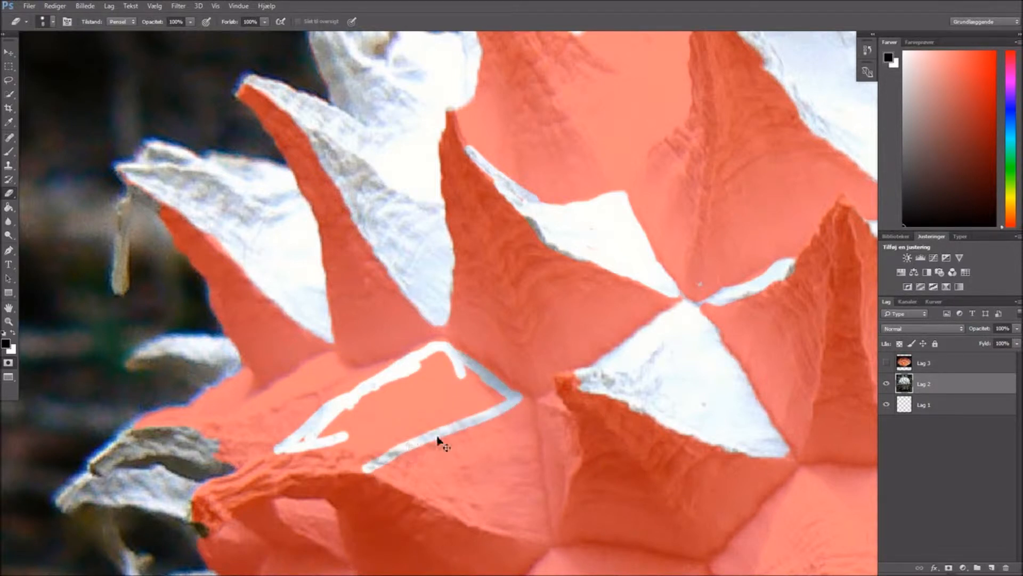
key("ctrl+z")
mouse_move(507, 414)
left_mouse_down()
mouse_move(335, 448)
mouse_move(401, 445)
mouse_move(309, 448)
mouse_move(384, 395)
mouse_move(343, 436)
mouse_move(385, 429)
mouse_move(429, 395)
mouse_move(412, 382)
mouse_move(423, 371)
mouse_move(396, 423)
mouse_move(405, 427)
mouse_move(451, 407)
mouse_move(442, 415)
mouse_move(501, 402)
mouse_move(462, 397)
mouse_move(510, 397)
mouse_move(439, 405)
mouse_move(489, 391)
mouse_move(478, 381)
mouse_move(450, 405)
mouse_move(487, 378)
mouse_move(456, 369)
mouse_move(466, 372)
mouse_move(425, 379)
mouse_move(454, 390)
mouse_move(430, 382)
mouse_move(455, 377)
left_mouse_up()
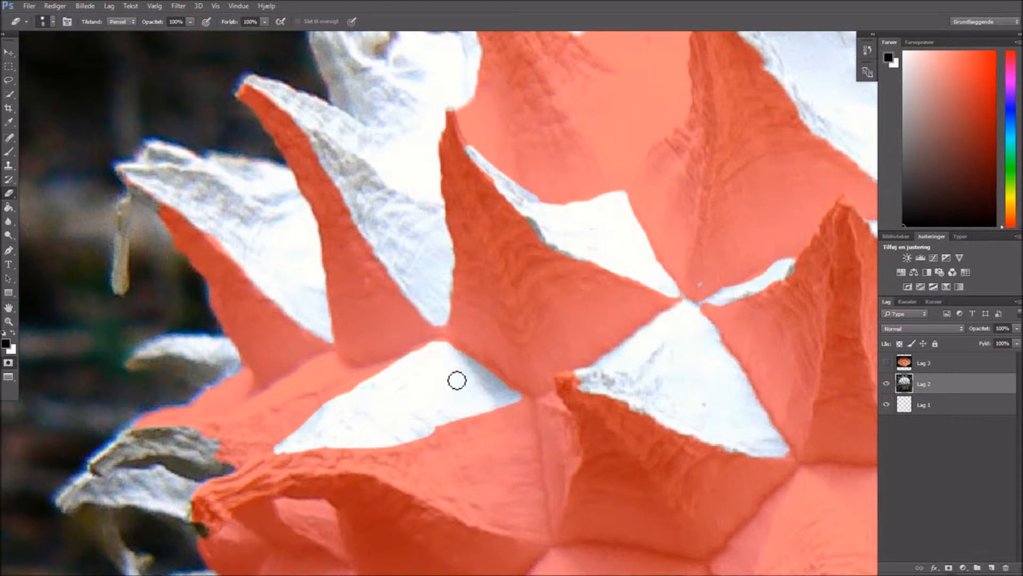
left_click(9, 363)
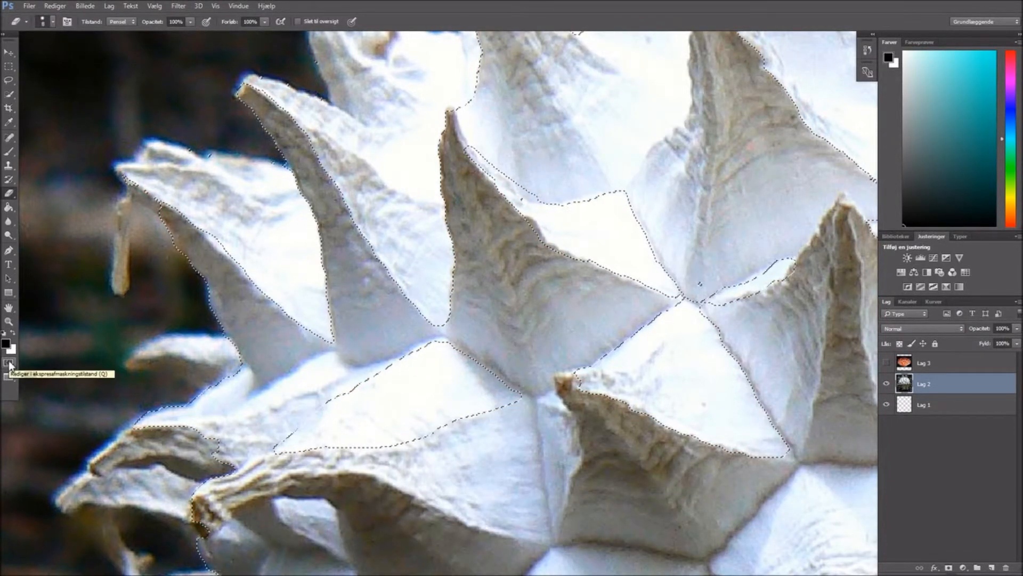
key("q")
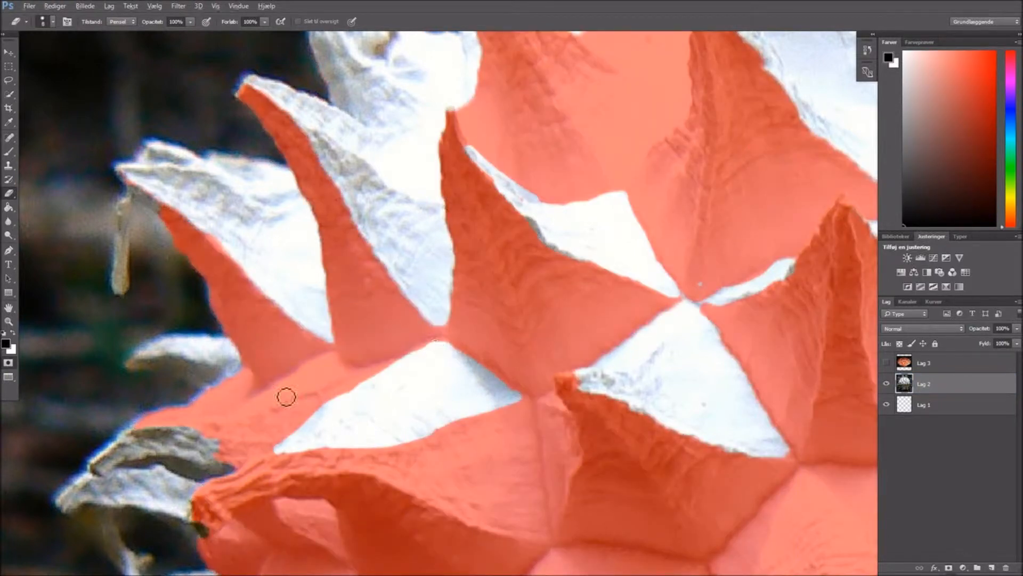
Erase the mask from the narrow bright strips above the large spike at the mushroom's left edge
scroll(287, 396, "up", 2)
left_click_drag(215, 426, 335, 359)
mouse_move(266, 415)
left_mouse_down()
mouse_move(382, 360)
mouse_move(358, 370)
mouse_move(364, 348)
mouse_move(326, 374)
mouse_move(349, 356)
mouse_move(320, 367)
left_mouse_up()
mouse_move(100, 433)
left_mouse_down()
mouse_move(198, 402)
mouse_move(171, 419)
mouse_move(232, 381)
mouse_move(190, 411)
mouse_move(228, 380)
mouse_move(158, 421)
mouse_move(171, 408)
mouse_move(85, 433)
left_mouse_up()
mouse_move(195, 425)
left_mouse_down()
mouse_move(203, 411)
mouse_move(202, 429)
mouse_move(171, 418)
mouse_move(203, 420)
mouse_move(217, 411)
mouse_move(189, 424)
mouse_move(246, 389)
mouse_move(190, 418)
left_mouse_up()
scroll(190, 418, "down", 3)
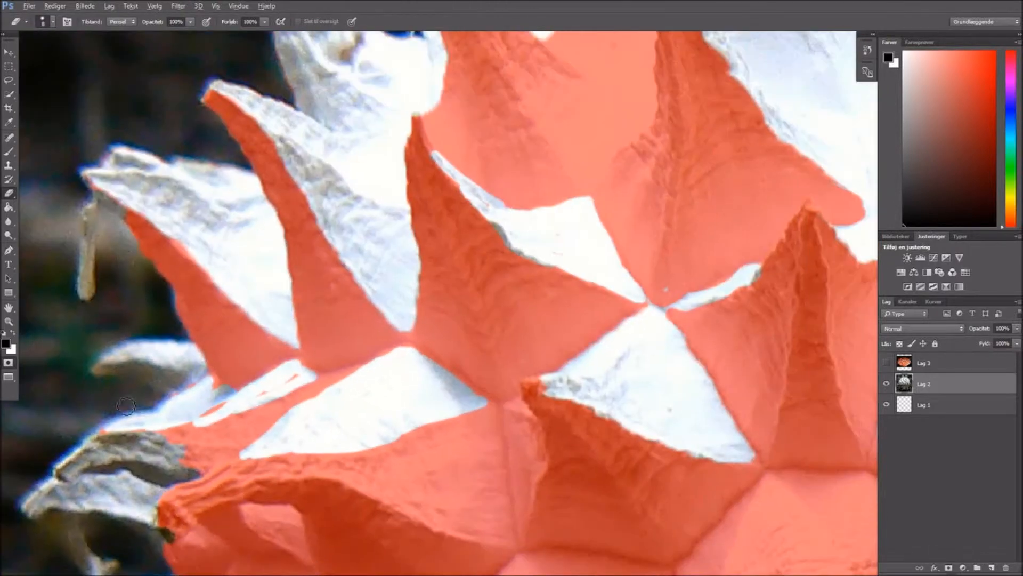
Paint mask over the grey curled spike tip at the mushroom's left edge
scroll(160, 484, "up", 2)
key("b")
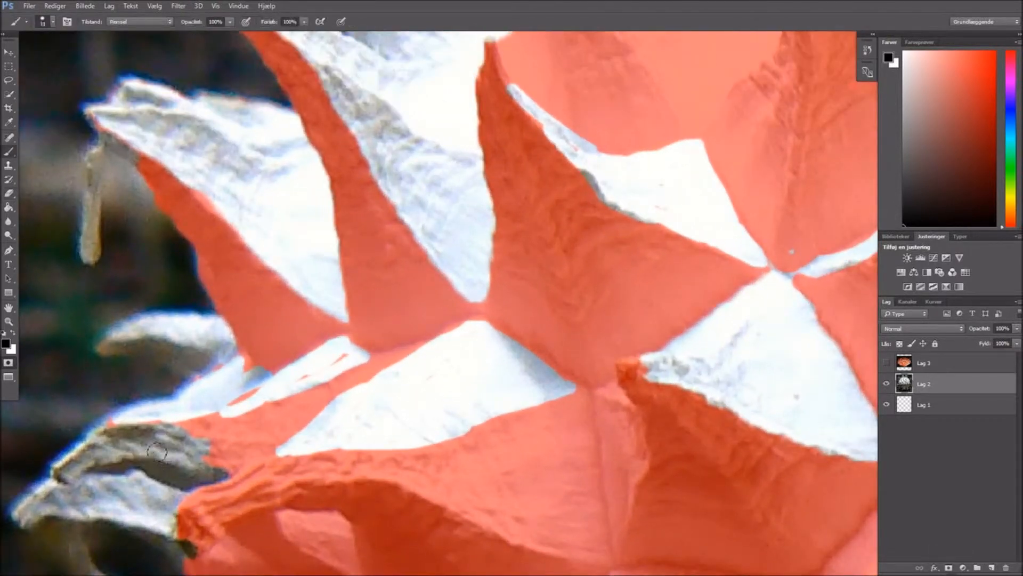
mouse_move(86, 458)
left_mouse_down()
mouse_move(155, 434)
mouse_move(85, 459)
mouse_move(201, 476)
mouse_move(166, 443)
left_mouse_up()
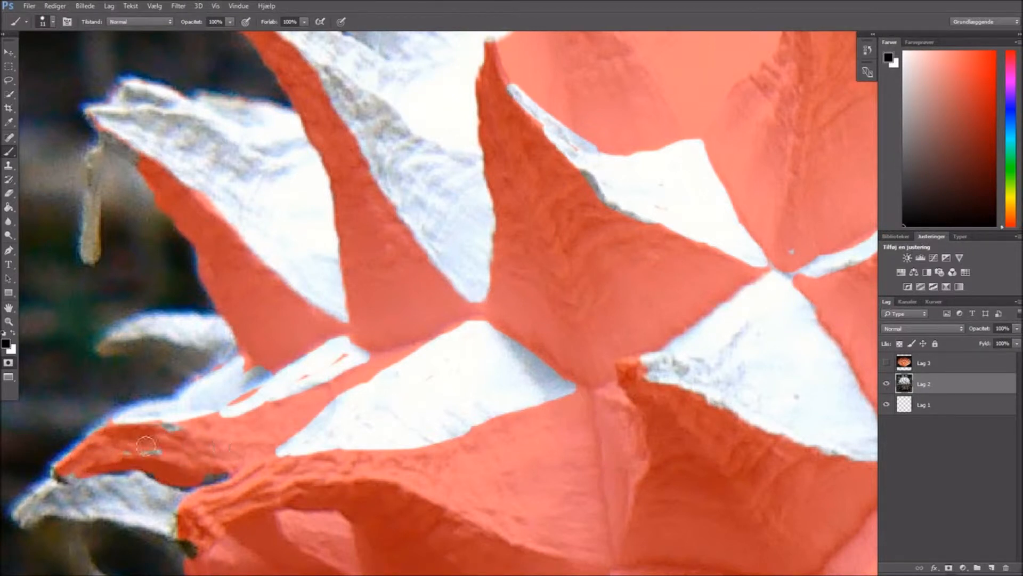
Erase the mask along the left side, tip and lower right edge of the pale downward-pointing spike below the cleared areas
scroll(68, 508, "down", 5)
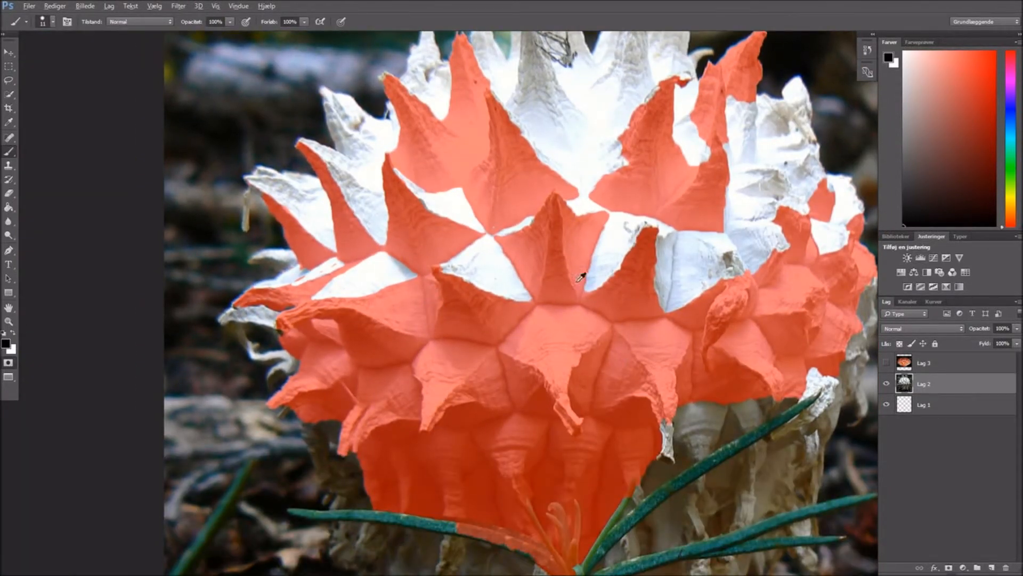
scroll(581, 277, "up", 3)
scroll(629, 290, "down", 2)
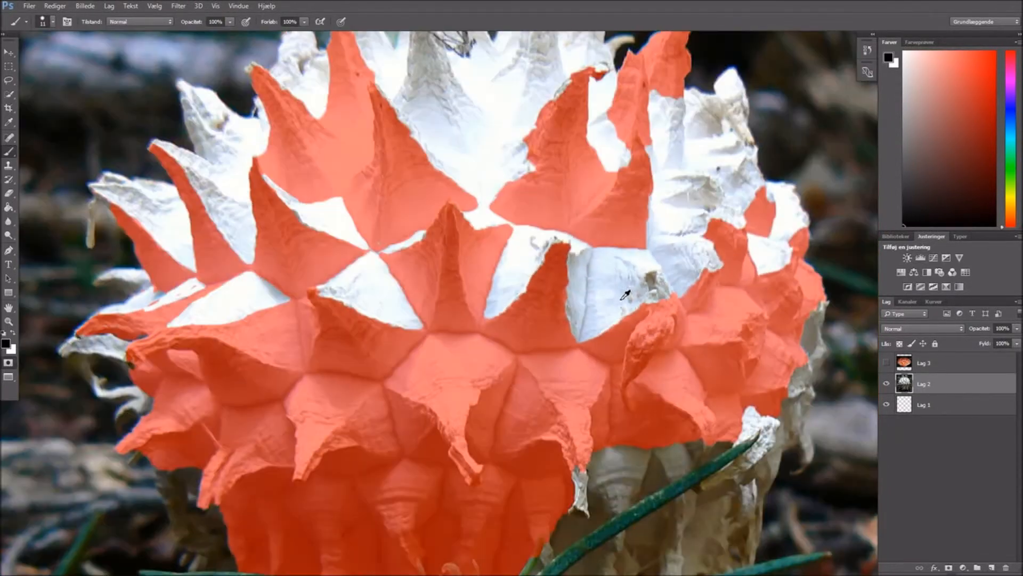
scroll(311, 407, "up", 4)
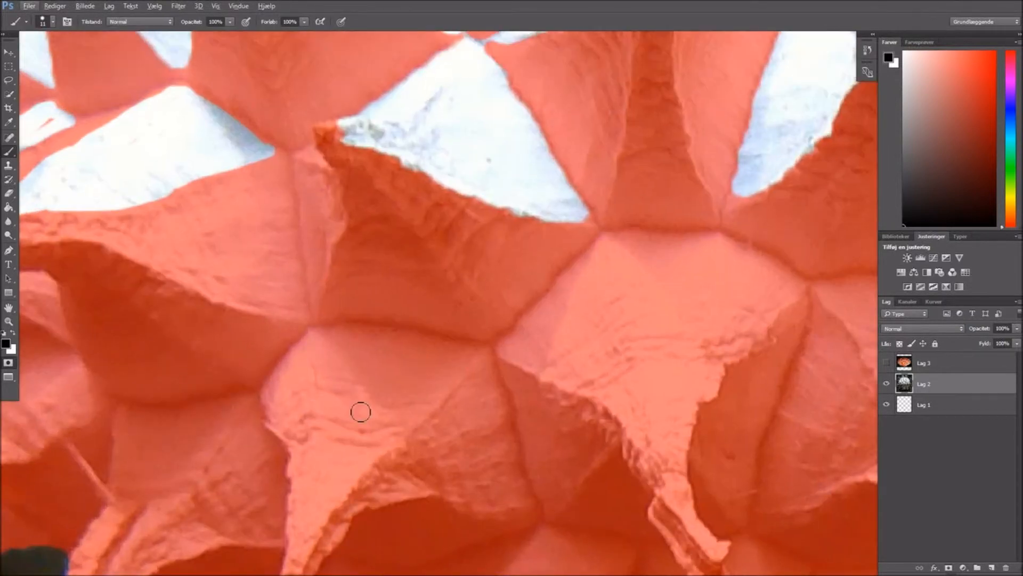
key("e")
mouse_move(277, 408)
left_mouse_down()
mouse_move(308, 379)
mouse_move(265, 398)
left_mouse_up()
left_click_drag(270, 413, 304, 500)
scroll(315, 503, "down", 1)
mouse_move(302, 448)
left_mouse_down()
mouse_move(300, 522)
mouse_move(345, 468)
left_mouse_up()
mouse_move(310, 500)
left_mouse_down()
mouse_move(332, 509)
mouse_move(308, 520)
mouse_move(363, 446)
mouse_move(332, 487)
mouse_move(352, 407)
mouse_move(315, 440)
mouse_move(294, 511)
mouse_move(298, 421)
mouse_move(316, 472)
mouse_move(354, 420)
mouse_move(298, 494)
mouse_move(385, 387)
mouse_move(372, 419)
mouse_move(466, 327)
mouse_move(423, 368)
left_mouse_up()
Finish outlining the downward-pointing spike's upper face and clear the remaining mask inside it with a 42 px eraser
key("b")
key("e")
mouse_move(487, 304)
left_mouse_down()
mouse_move(391, 312)
mouse_move(450, 311)
mouse_move(452, 299)
mouse_move(346, 287)
mouse_move(362, 288)
mouse_move(317, 294)
mouse_move(273, 344)
mouse_move(291, 343)
mouse_move(303, 317)
mouse_move(307, 375)
mouse_move(287, 381)
mouse_move(307, 387)
mouse_move(296, 369)
mouse_move(313, 395)
mouse_move(315, 437)
mouse_move(323, 365)
mouse_move(307, 386)
mouse_move(297, 340)
mouse_move(338, 303)
mouse_move(309, 319)
mouse_move(348, 301)
mouse_move(302, 357)
mouse_move(340, 341)
mouse_move(324, 328)
mouse_move(392, 329)
mouse_move(370, 349)
left_mouse_up()
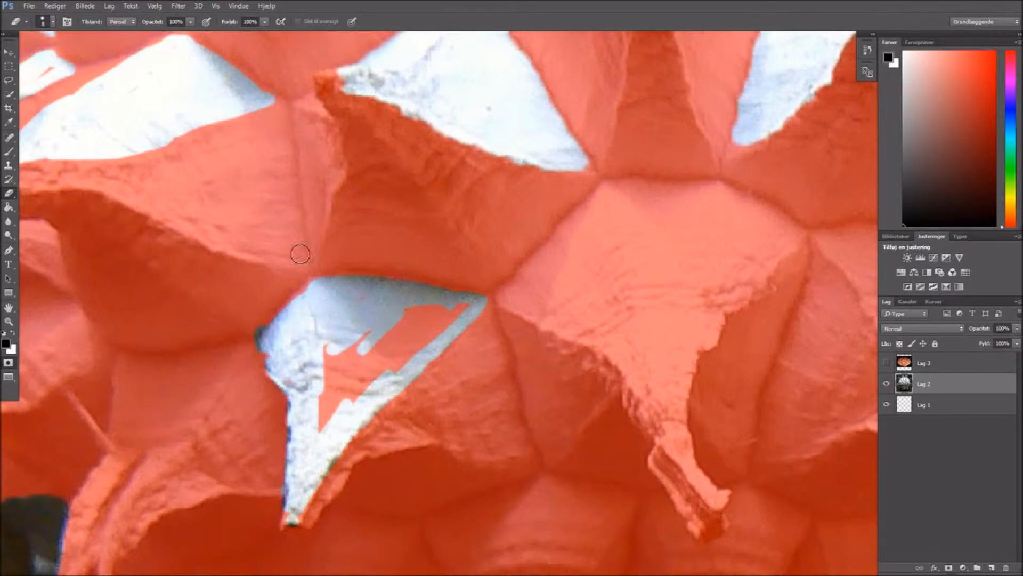
left_click(51, 22)
mouse_move(328, 310)
left_mouse_down()
mouse_move(314, 380)
mouse_move(451, 310)
left_mouse_up()
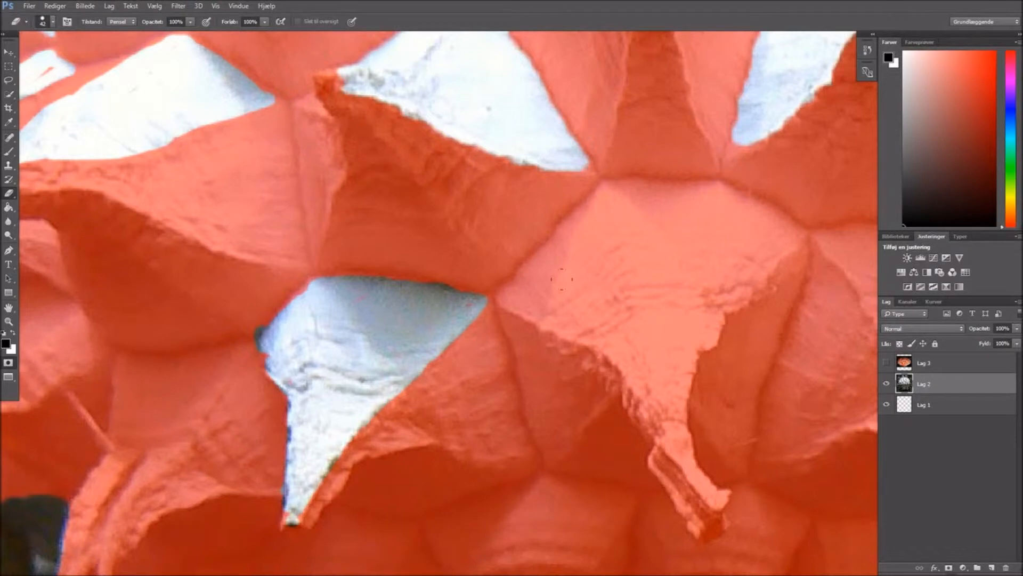
Erase the mask from the broad central downward-pointing spike, and paint mask back along its lower edges and around its tip
mouse_move(520, 277)
left_mouse_down()
mouse_move(596, 250)
mouse_move(693, 506)
mouse_move(714, 330)
mouse_move(757, 288)
mouse_move(773, 224)
mouse_move(724, 203)
mouse_move(661, 195)
mouse_move(573, 219)
mouse_move(511, 290)
mouse_move(693, 256)
mouse_move(666, 325)
left_mouse_up()
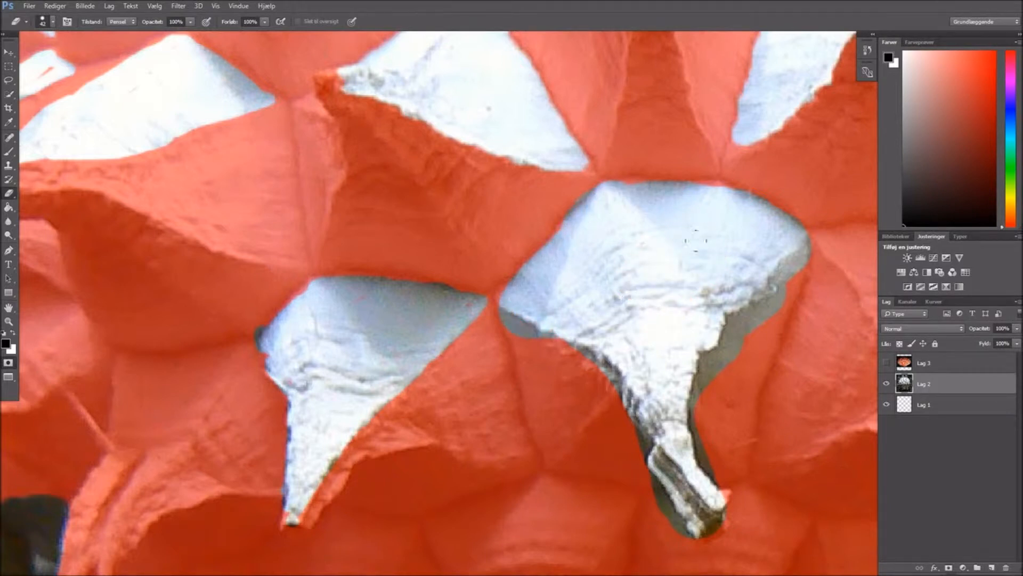
key("b")
mouse_move(627, 438)
left_mouse_down()
mouse_move(661, 500)
mouse_move(693, 527)
mouse_move(690, 542)
mouse_move(747, 524)
mouse_move(712, 468)
mouse_move(696, 410)
mouse_move(709, 359)
mouse_move(741, 332)
mouse_move(740, 349)
mouse_move(774, 292)
mouse_move(788, 297)
mouse_move(766, 313)
left_mouse_up()
left_click_drag(566, 358, 494, 322)
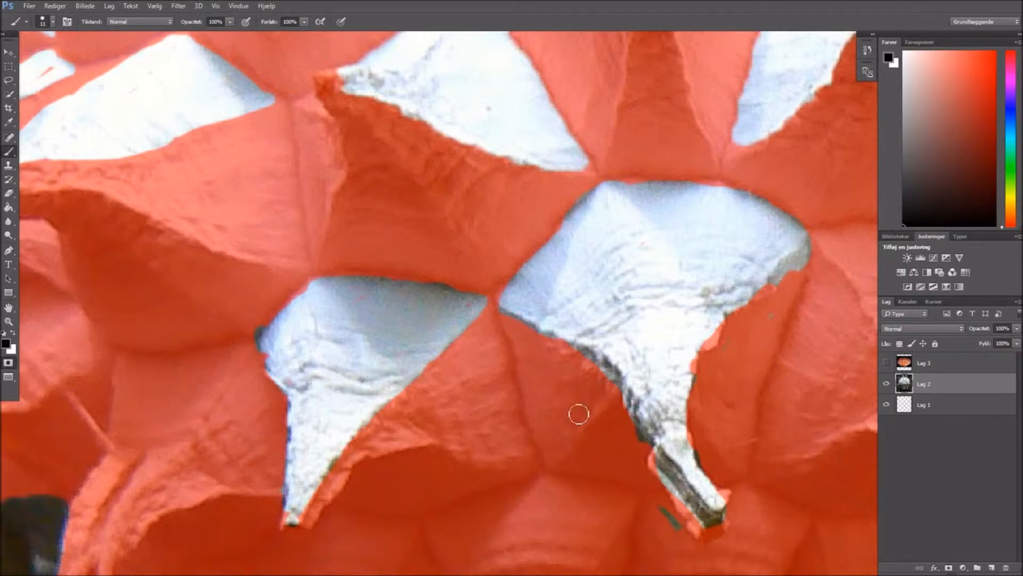
scroll(544, 405, "down", 4)
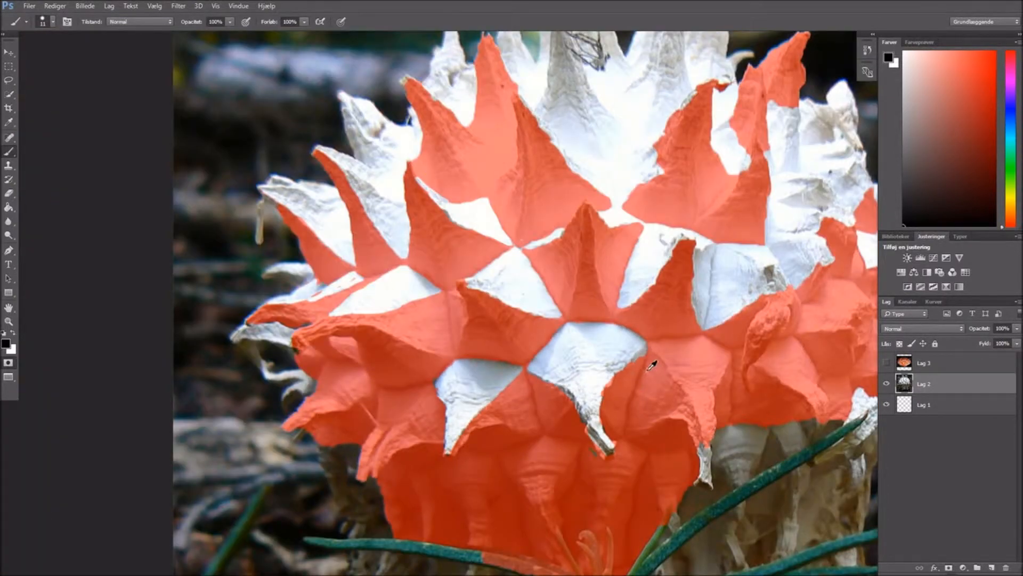
scroll(651, 365, "up", 4)
mouse_move(622, 370)
left_mouse_down()
mouse_move(652, 338)
mouse_move(626, 361)
left_mouse_up()
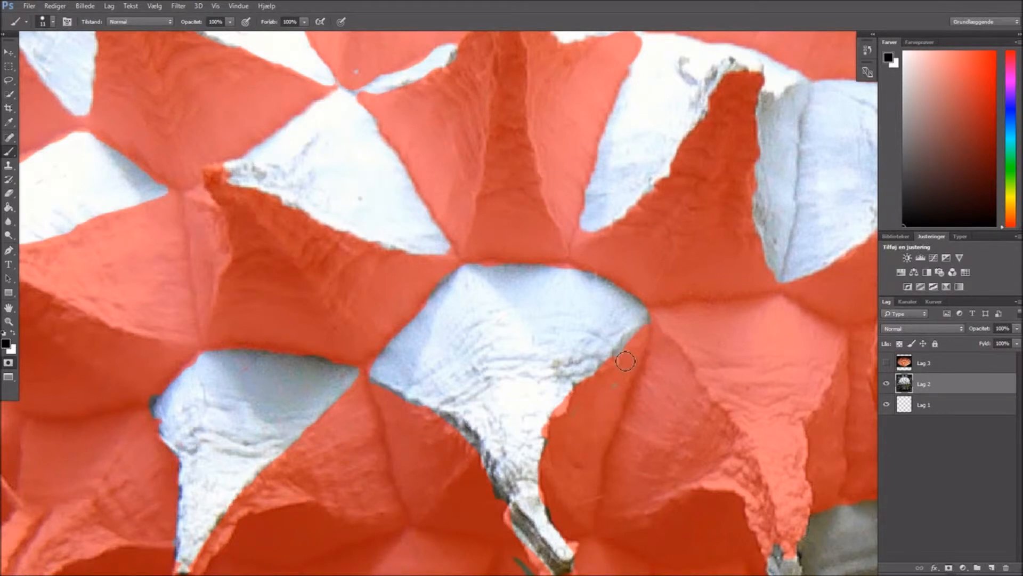
Erase the mask from the long downward-pointing spike immediately right of the broad central one with the 42 px eraser
key("e")
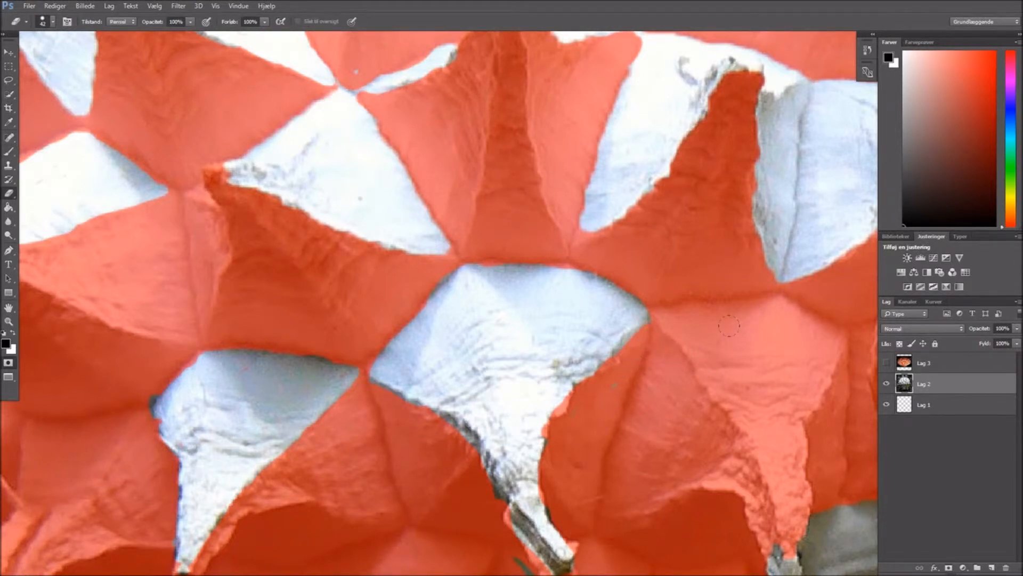
left_click(726, 331)
mouse_move(714, 318)
left_mouse_down()
mouse_move(723, 375)
mouse_move(765, 509)
mouse_move(759, 386)
mouse_move(761, 440)
mouse_move(803, 320)
mouse_move(753, 300)
mouse_move(750, 355)
left_mouse_up()
left_click(751, 366)
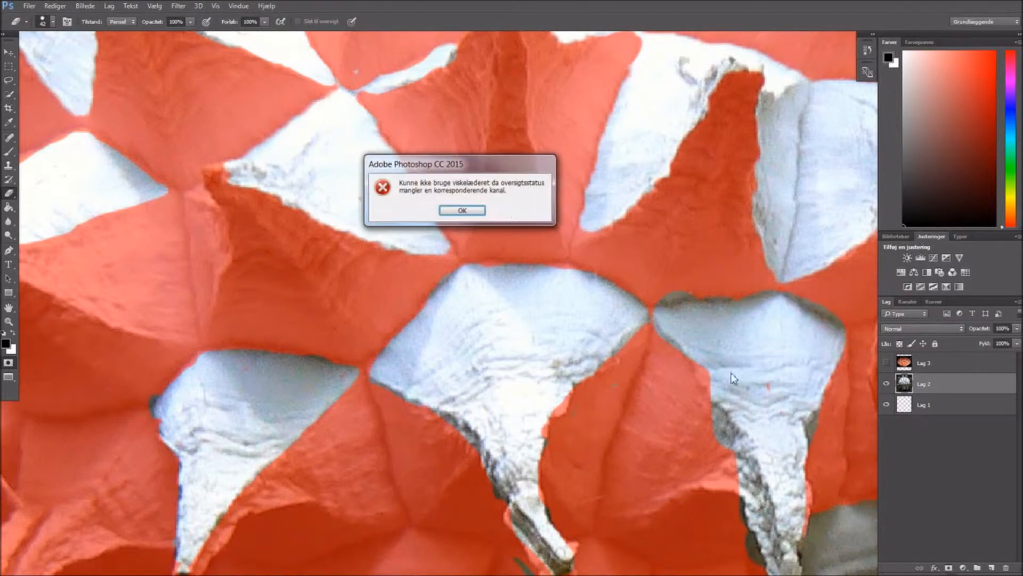
key("Return")
key("ctrl+minus")
scroll(778, 469, "up", 2)
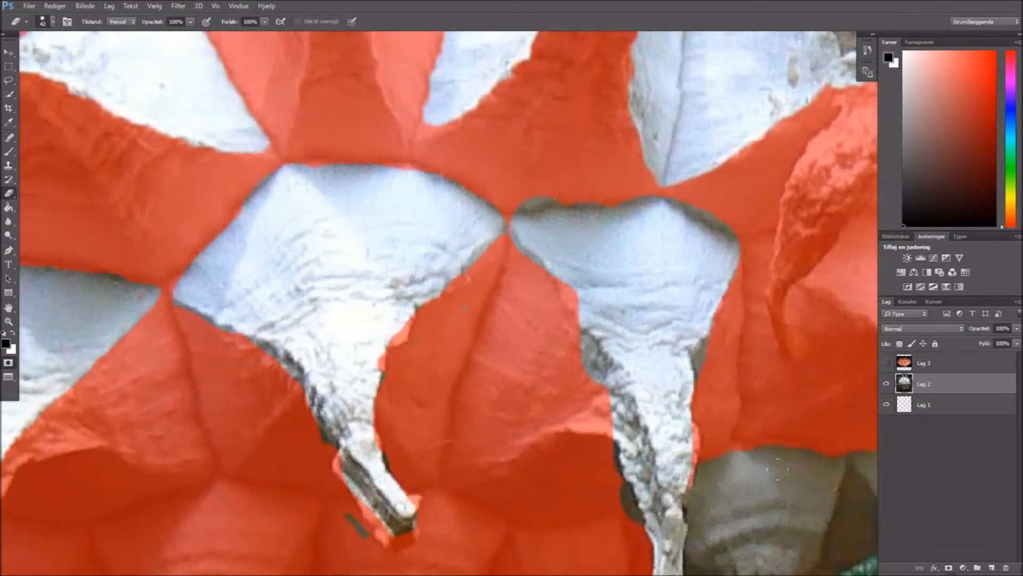
Paint mask back along the left edge of the long spike, from its shoulder down to the tip, with the 11 px brush
key("b")
scroll(605, 466, "down", 3)
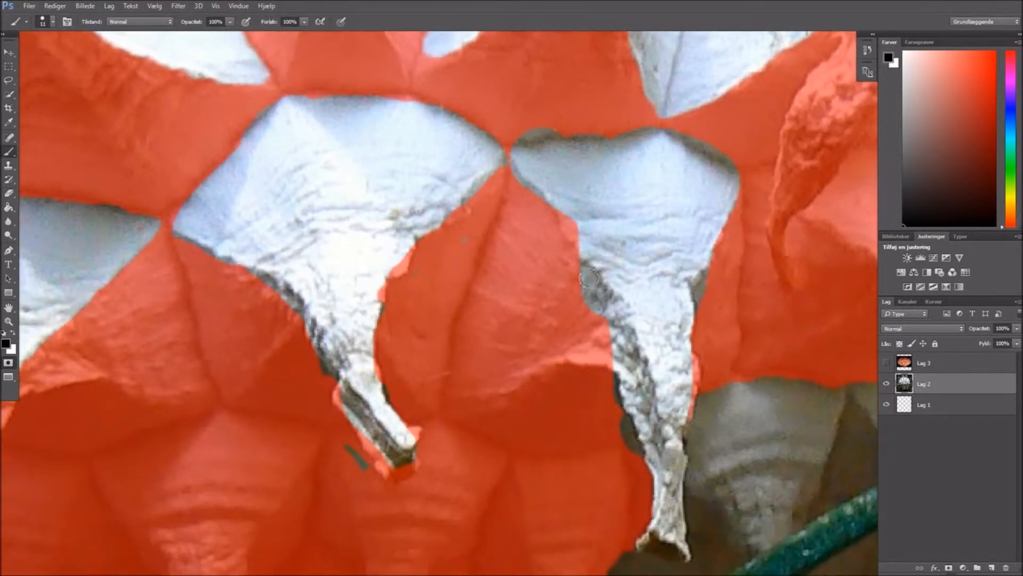
mouse_move(594, 285)
left_mouse_down()
mouse_move(626, 339)
mouse_move(649, 462)
left_mouse_up()
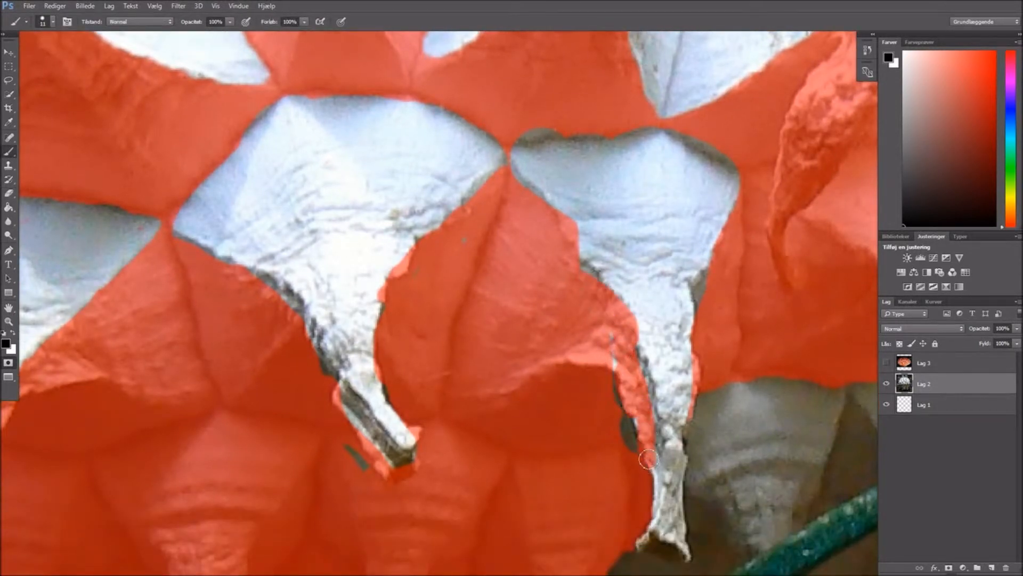
left_click_drag(647, 520, 621, 401)
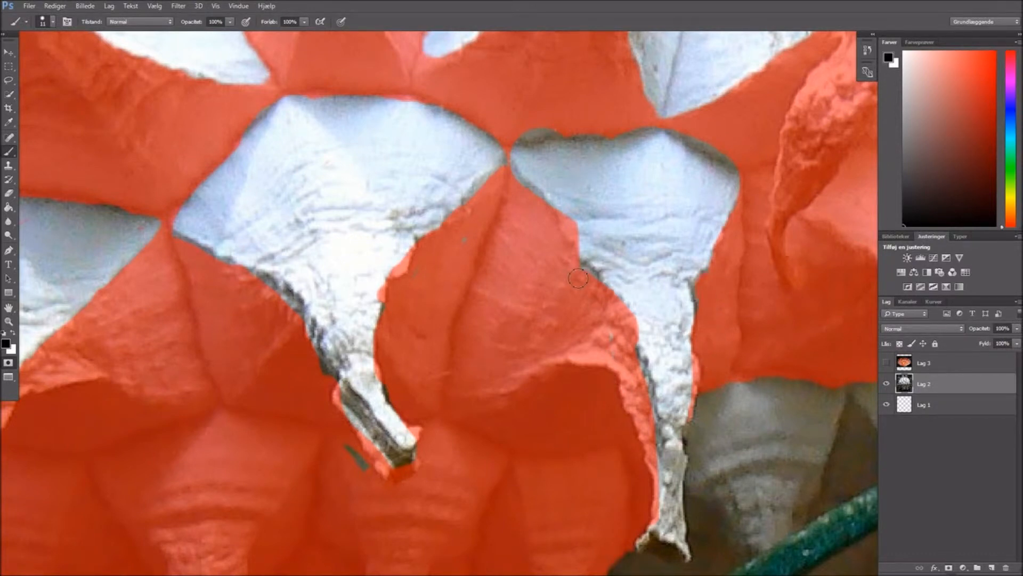
Erase the mask from the pale spike pointing down and outward at the mushroom's lower left edge
scroll(578, 277, "down", 4)
scroll(527, 367, "up", 3)
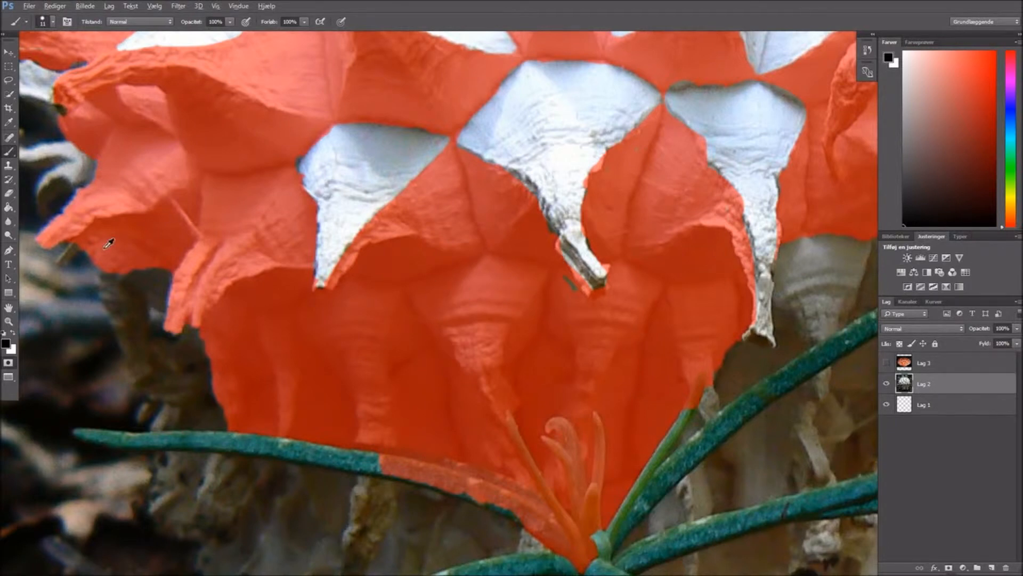
scroll(108, 243, "up", 2)
scroll(201, 251, "up", 2)
key("e")
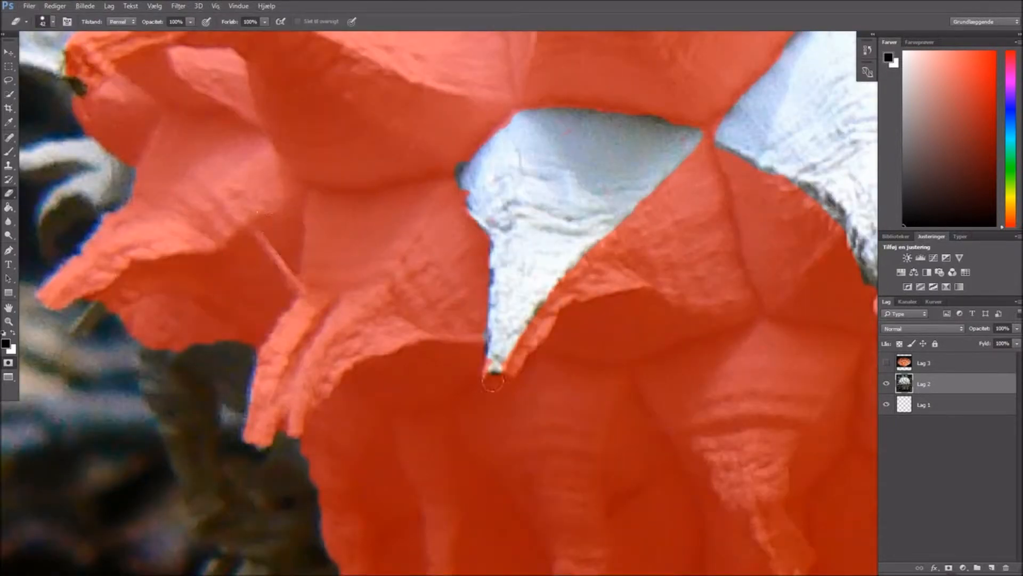
scroll(492, 381, "down", 3)
mouse_move(266, 319)
left_mouse_down()
mouse_move(345, 271)
mouse_move(376, 277)
mouse_move(333, 290)
left_mouse_up()
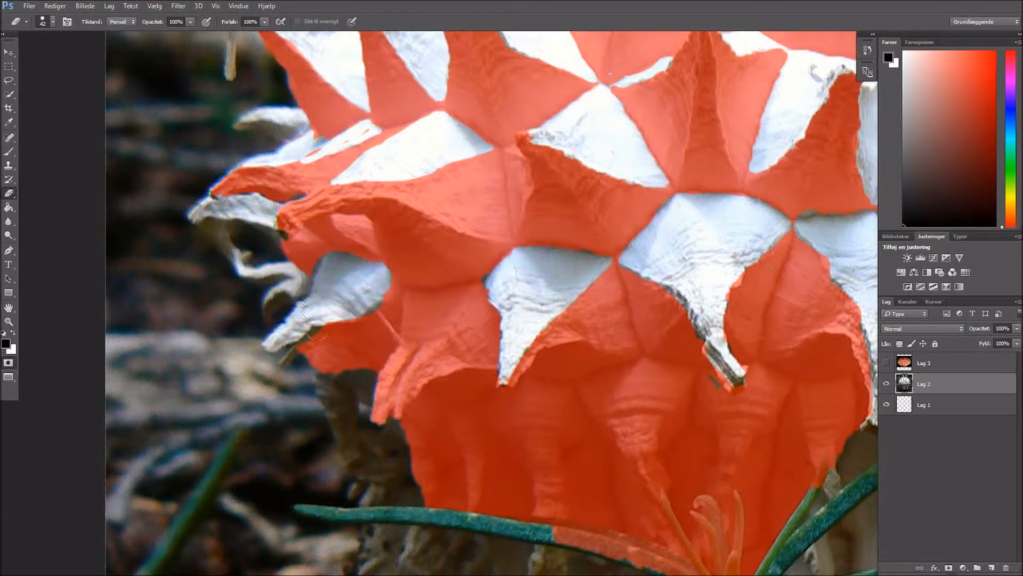
key("b")
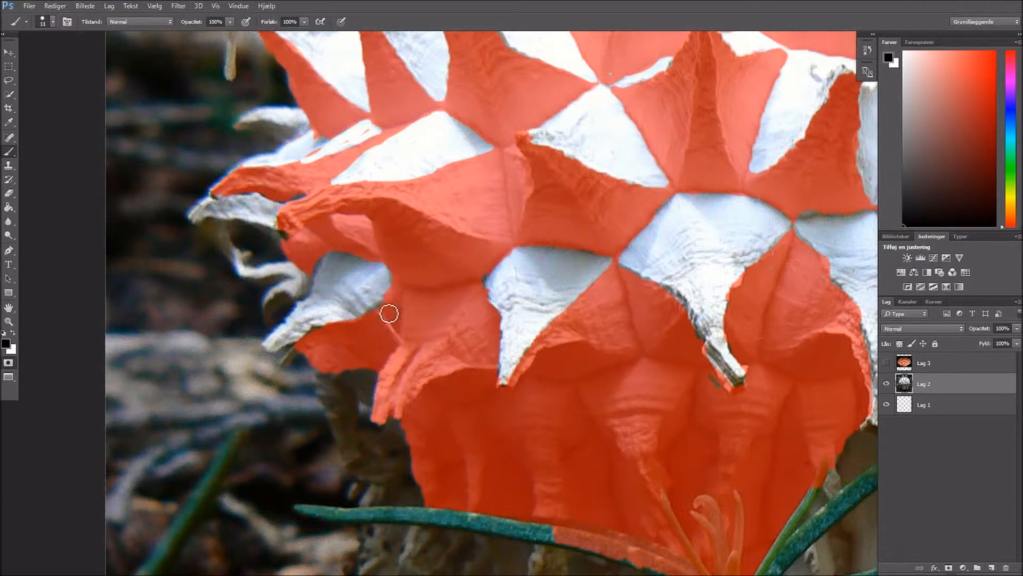
Erase the mask from the split-tipped spike between the lower left edge spike and the narrow white downward-pointing spike
key("e")
left_click(424, 311)
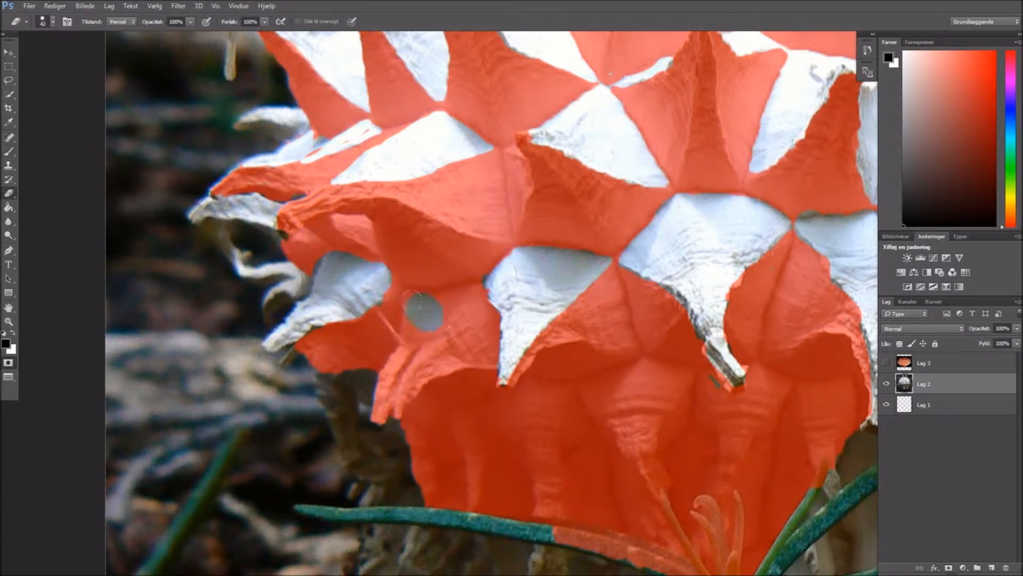
mouse_move(425, 312)
left_mouse_down()
mouse_move(476, 303)
mouse_move(389, 373)
mouse_move(404, 322)
left_mouse_up()
left_click_drag(379, 388, 469, 341)
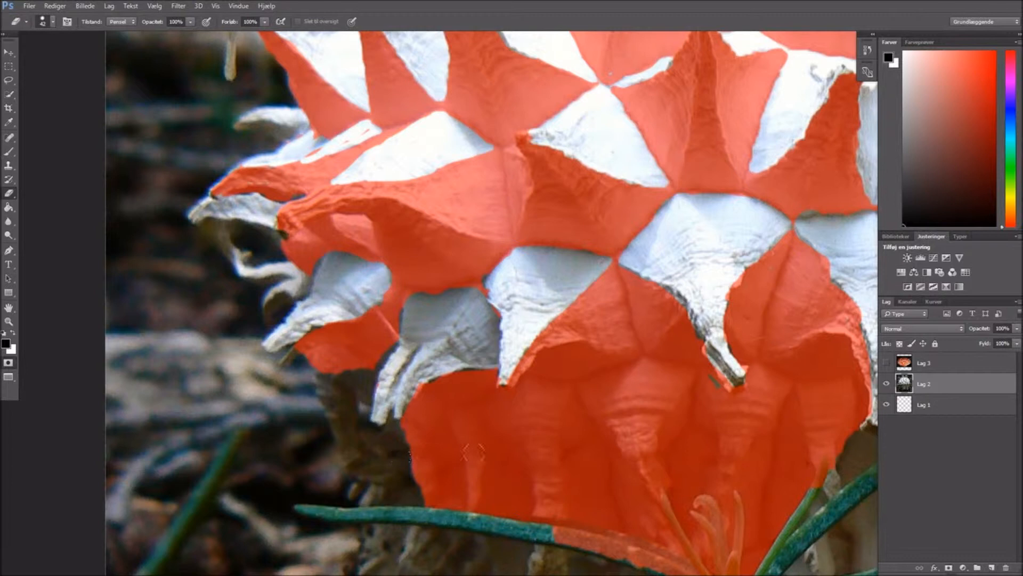
Erase the mask from the row of shaded hanging spikes along the mushroom's underside, above the green needles
scroll(474, 452, "down", 5)
scroll(567, 423, "up", 5)
mouse_move(552, 329)
left_mouse_down()
mouse_move(591, 383)
mouse_move(640, 312)
mouse_move(581, 325)
mouse_move(608, 426)
mouse_move(629, 448)
left_mouse_up()
mouse_move(676, 338)
left_mouse_down()
mouse_move(698, 363)
mouse_move(695, 436)
mouse_move(726, 331)
left_mouse_up()
mouse_move(791, 344)
left_mouse_down()
mouse_move(792, 414)
mouse_move(795, 361)
mouse_move(815, 337)
mouse_move(793, 353)
left_mouse_up()
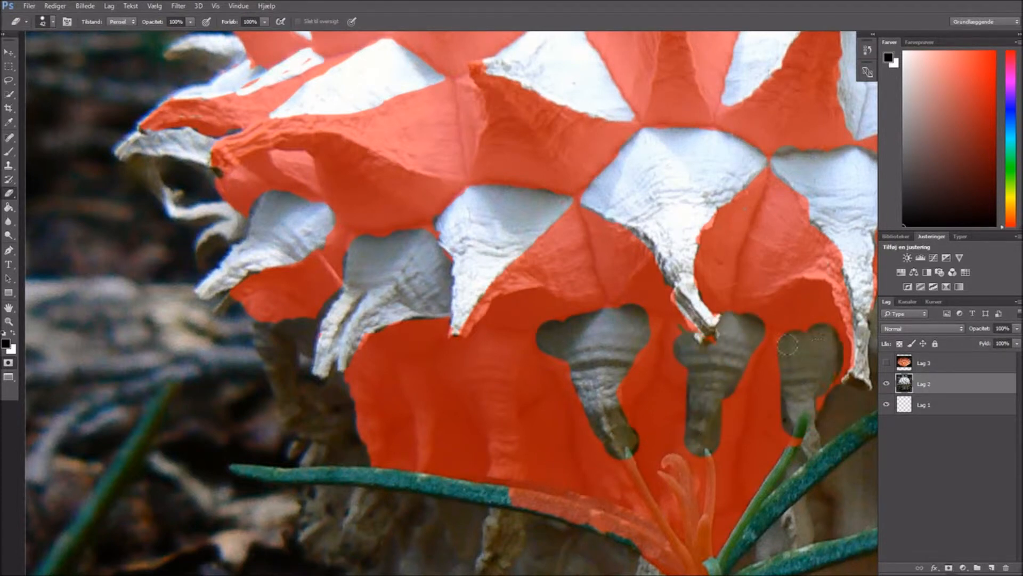
mouse_move(473, 355)
left_mouse_down()
mouse_move(496, 471)
mouse_move(513, 334)
mouse_move(493, 379)
mouse_move(516, 345)
mouse_move(479, 342)
left_mouse_up()
mouse_move(419, 382)
left_mouse_down()
mouse_move(419, 449)
mouse_move(431, 360)
mouse_move(400, 357)
mouse_move(446, 353)
left_mouse_up()
left_click_drag(355, 381, 351, 440)
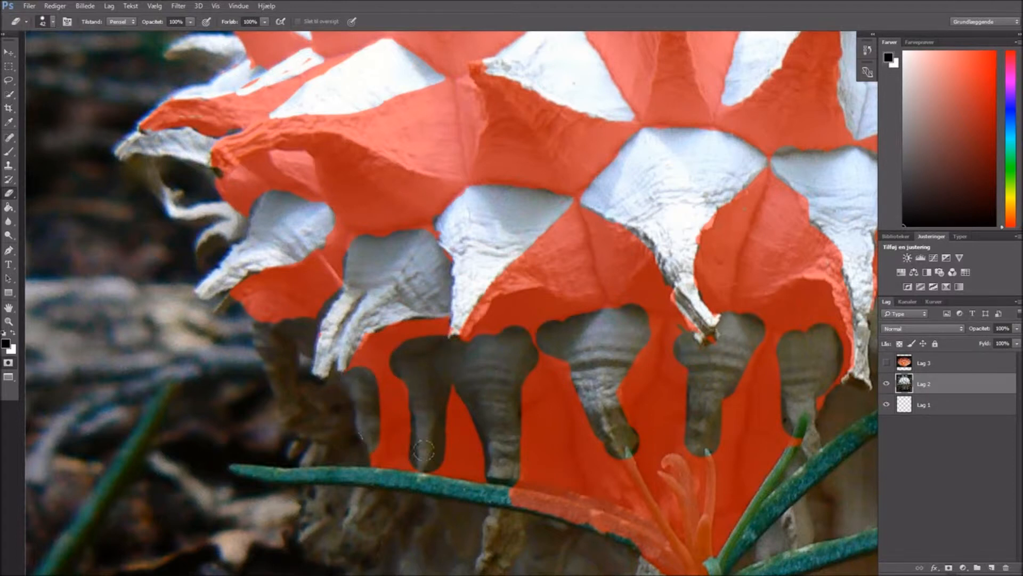
Paint mask back along the edges and lower ends of the shaded underside spikes to tidy their outlines
key("b")
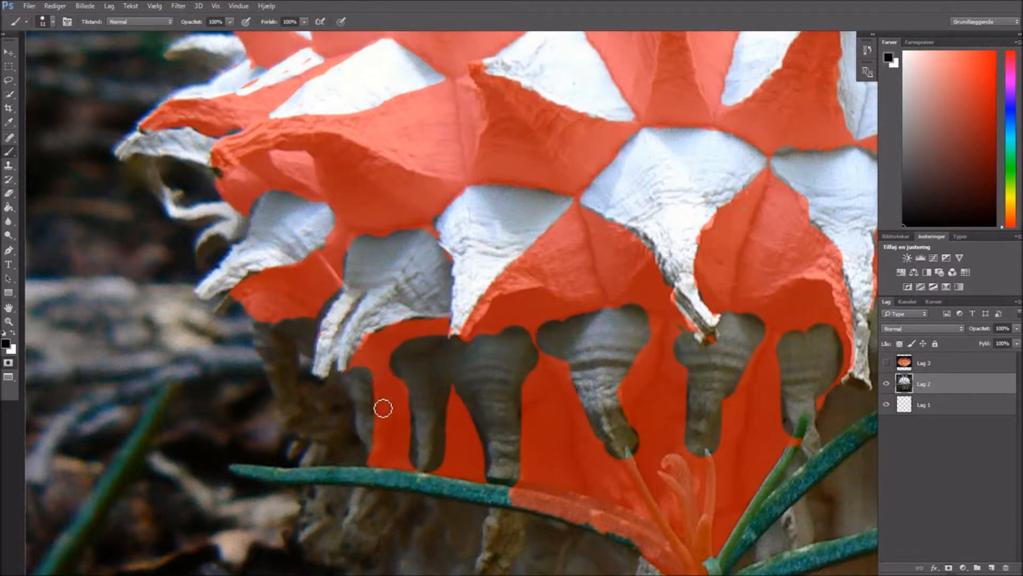
mouse_move(429, 482)
left_mouse_down()
mouse_move(457, 405)
mouse_move(430, 477)
left_mouse_up()
mouse_move(493, 440)
left_mouse_down()
mouse_move(475, 412)
mouse_move(484, 472)
mouse_move(477, 448)
mouse_move(507, 505)
mouse_move(525, 496)
mouse_move(533, 401)
left_mouse_up()
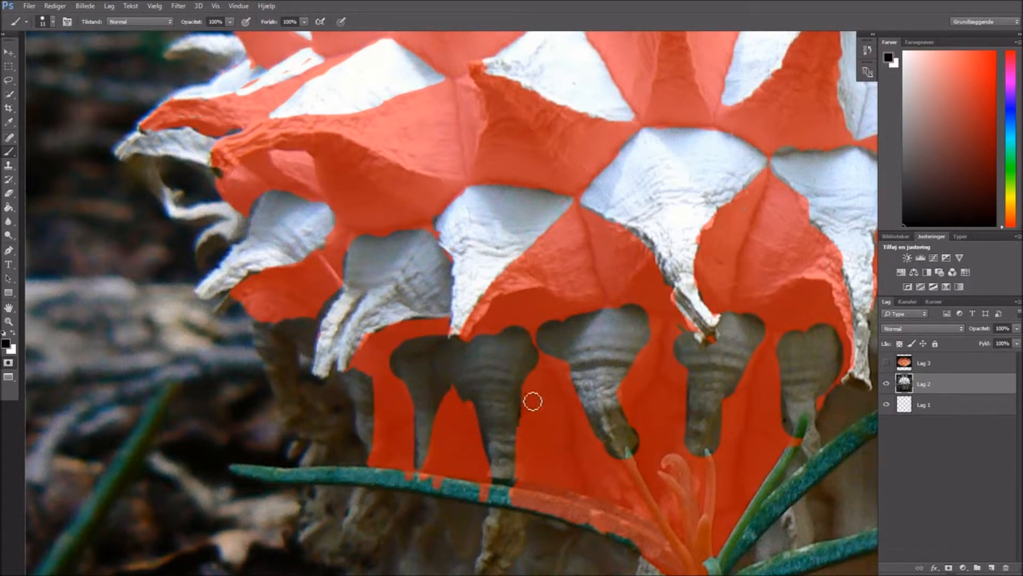
mouse_move(573, 373)
left_mouse_down()
mouse_move(549, 361)
mouse_move(592, 419)
mouse_move(555, 367)
left_mouse_up()
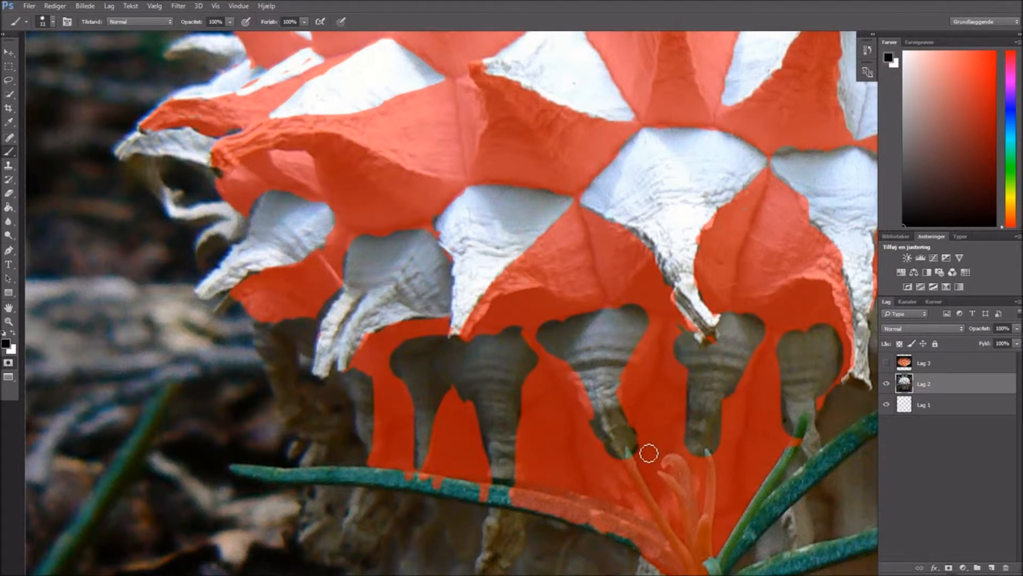
left_click_drag(606, 452, 624, 469)
mouse_move(696, 449)
left_mouse_down()
mouse_move(689, 473)
mouse_move(720, 466)
mouse_move(733, 401)
mouse_move(694, 472)
mouse_move(791, 418)
left_mouse_up()
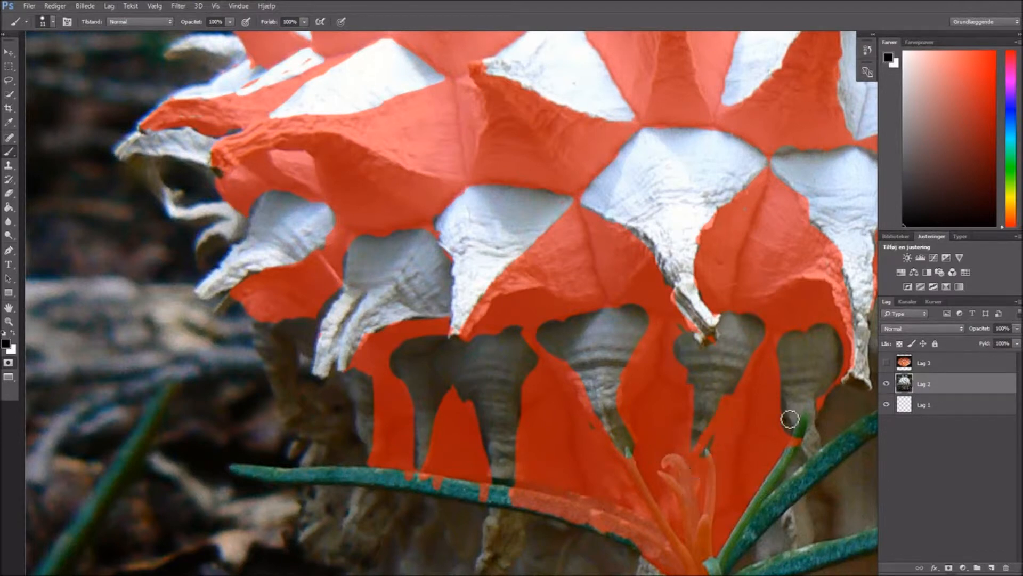
Paint mask along the lower left edge of the large masked spike right of the mushroom's bright crown
scroll(705, 436, "down", 10)
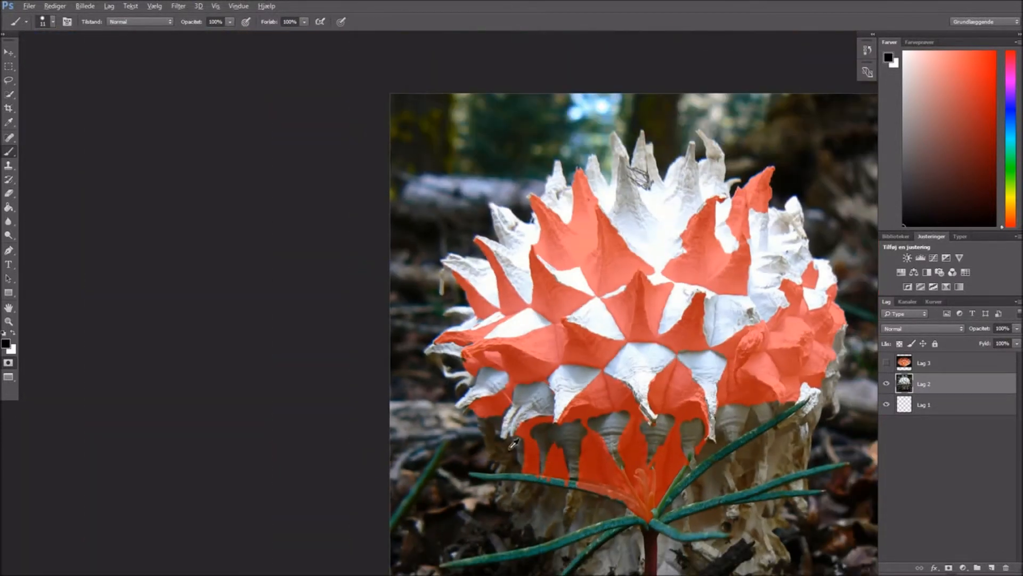
scroll(705, 436, "up", 10)
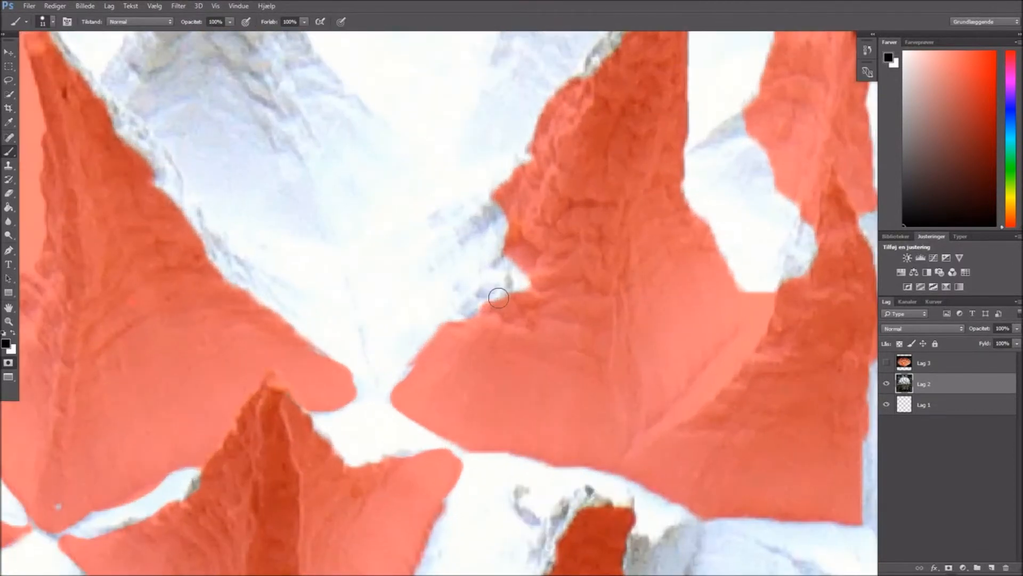
mouse_move(499, 297)
left_mouse_down()
mouse_move(543, 242)
mouse_move(480, 327)
mouse_move(518, 247)
mouse_move(531, 250)
mouse_move(519, 282)
mouse_move(500, 291)
left_mouse_up()
scroll(511, 277, "down", 6)
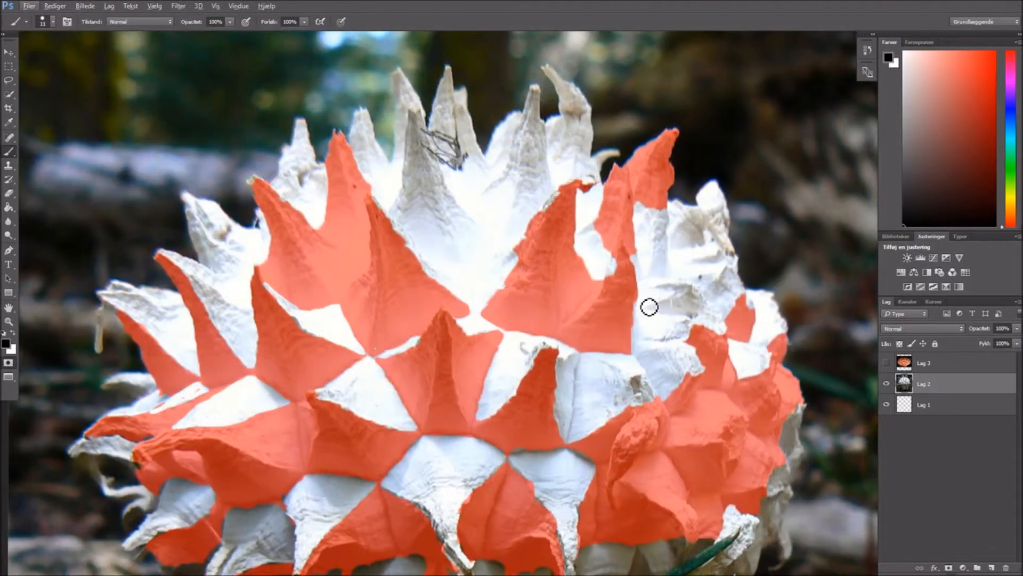
Erase the mask in a narrow strip between the two large spikes right of the crown, and repaint the masked spike's edge beside it
scroll(651, 304, "up", 5)
key("e")
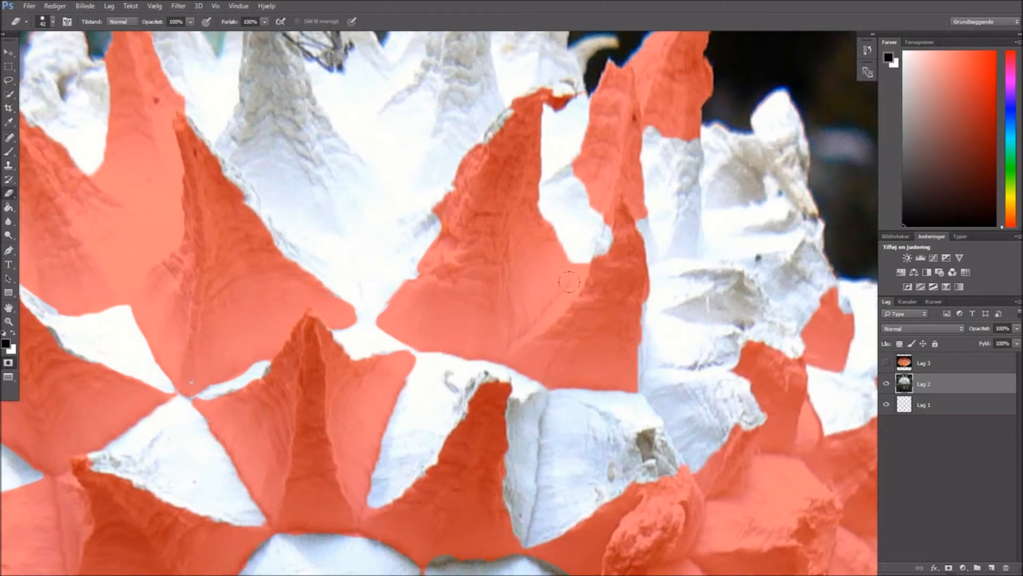
left_click_drag(564, 276, 519, 341)
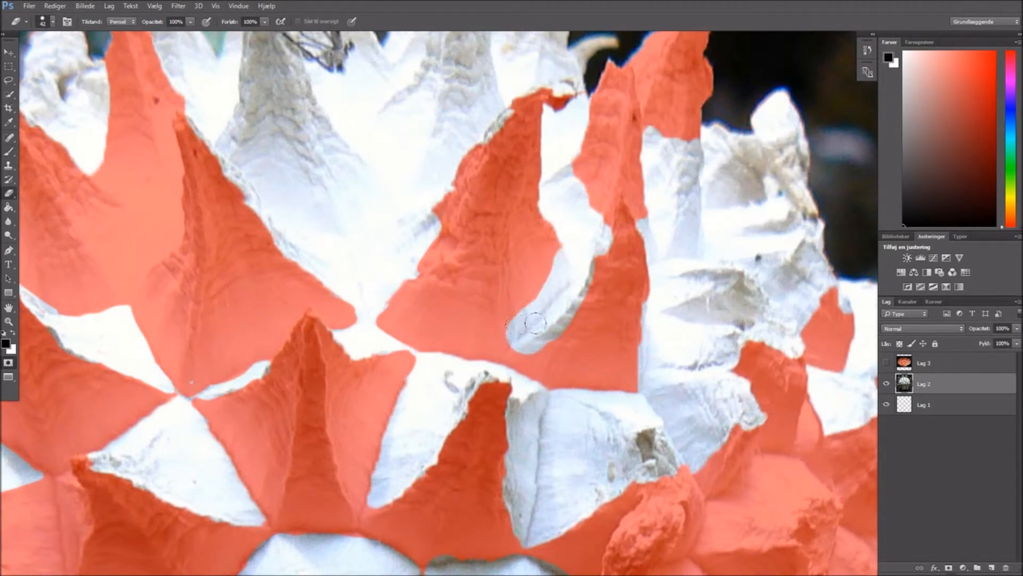
key("b")
mouse_move(571, 290)
left_mouse_down()
mouse_move(512, 347)
mouse_move(566, 285)
mouse_move(558, 252)
mouse_move(559, 276)
mouse_move(513, 332)
mouse_move(580, 348)
mouse_move(549, 350)
mouse_move(552, 341)
mouse_move(533, 354)
mouse_move(592, 297)
mouse_move(567, 333)
mouse_move(599, 269)
left_mouse_up()
scroll(613, 291, "down", 1)
scroll(613, 290, "down", 3)
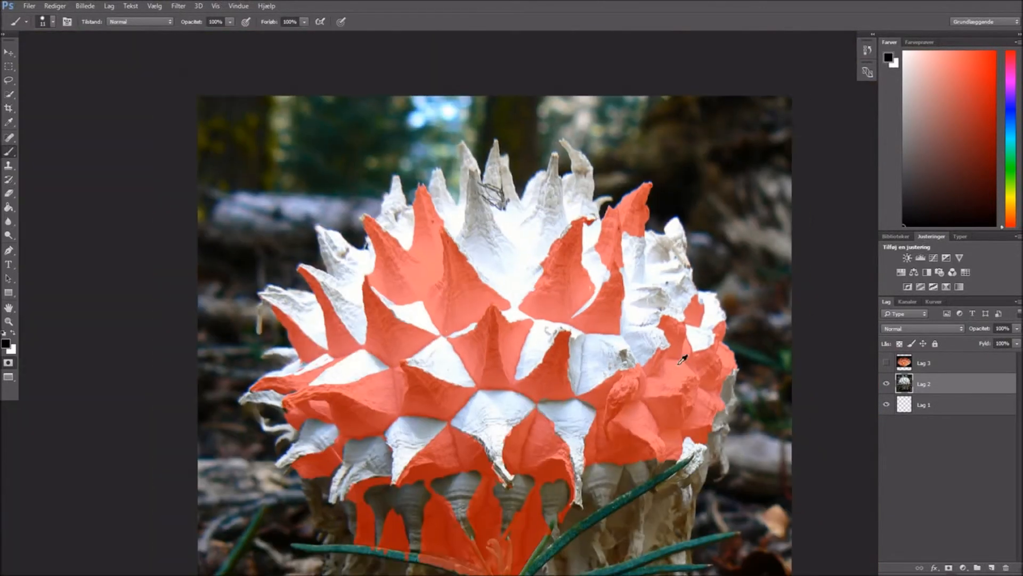
Erase the mask from the upper faces of the spikes on the mushroom's right side, including those at its outer edge
scroll(715, 391, "up", 3)
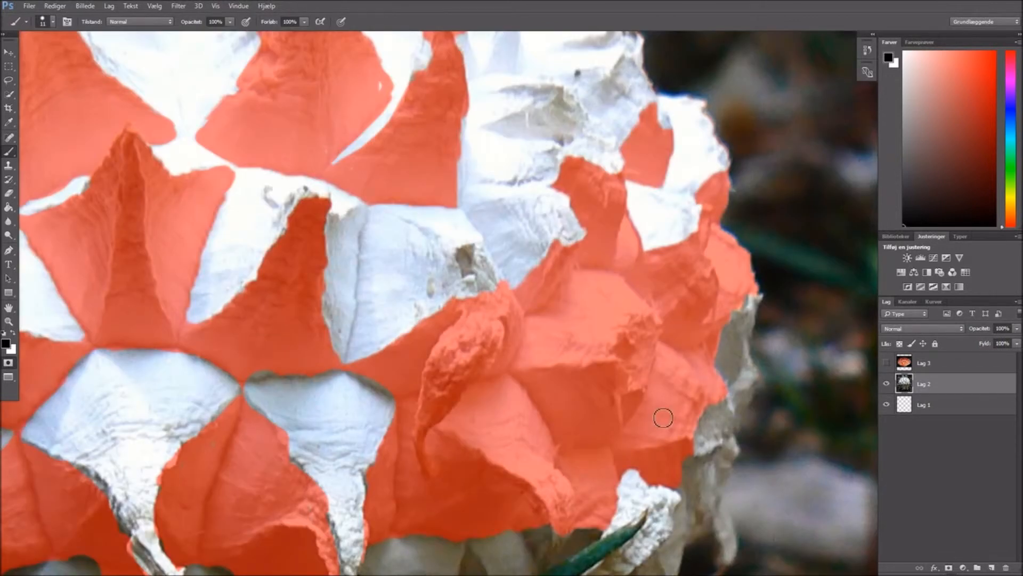
key("e")
mouse_move(525, 352)
left_mouse_down()
mouse_move(546, 307)
mouse_move(550, 326)
mouse_move(573, 334)
mouse_move(620, 292)
mouse_move(555, 301)
mouse_move(582, 281)
mouse_move(557, 290)
left_mouse_up()
mouse_move(456, 410)
left_mouse_down()
mouse_move(543, 461)
mouse_move(568, 509)
mouse_move(493, 392)
mouse_move(466, 407)
left_mouse_up()
left_click_drag(636, 434, 702, 381)
mouse_move(580, 449)
left_mouse_down()
mouse_move(602, 514)
mouse_move(583, 472)
left_mouse_up()
mouse_move(643, 415)
left_mouse_down()
mouse_move(668, 363)
mouse_move(663, 350)
mouse_move(705, 382)
mouse_move(691, 361)
left_mouse_up()
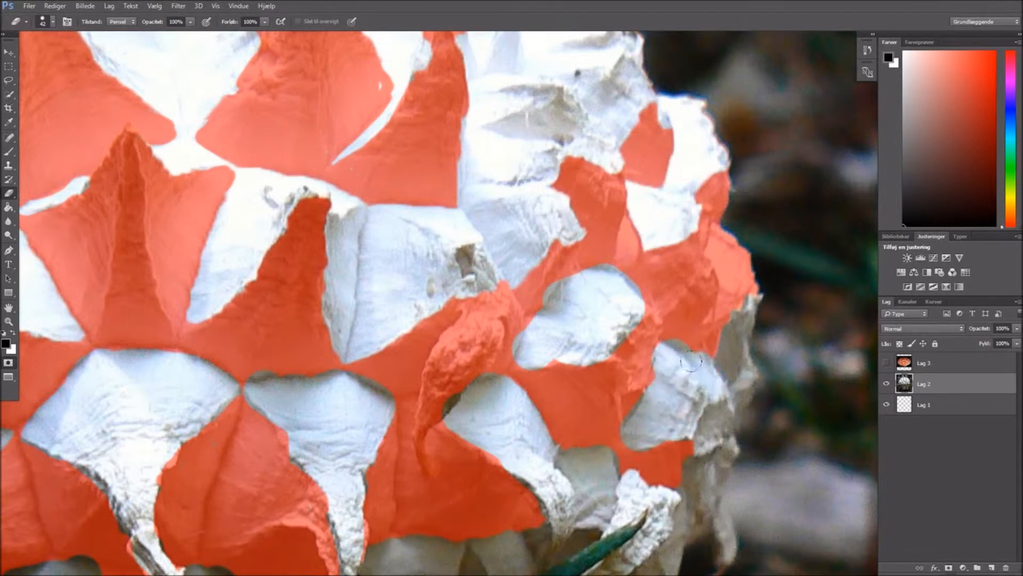
mouse_move(725, 250)
left_mouse_down()
mouse_move(738, 271)
mouse_move(735, 298)
mouse_move(728, 283)
mouse_move(728, 321)
left_mouse_up()
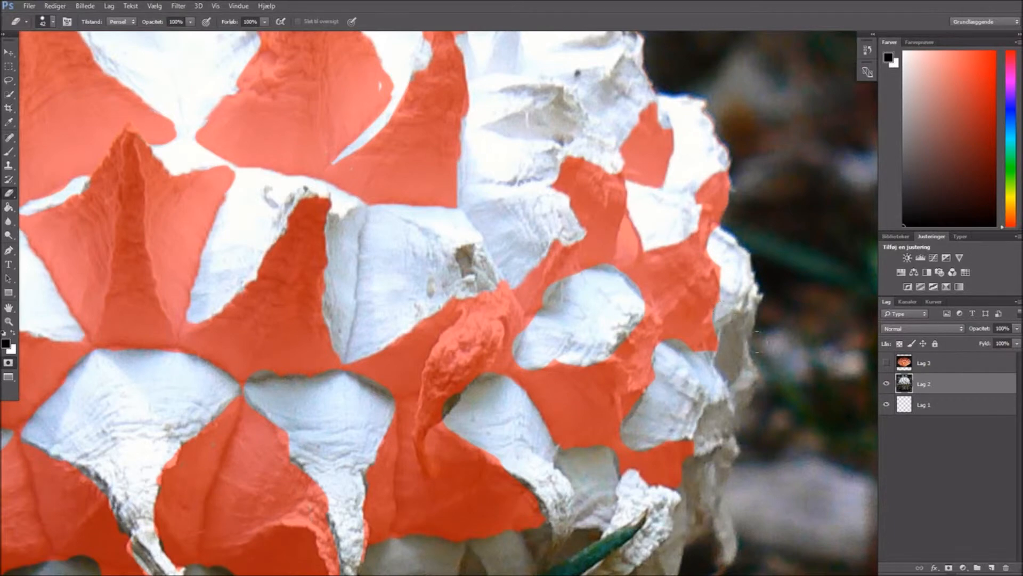
Erase the mask from the curled hanging spike on the mushroom's right side, and paint mask back around its thin tip
scroll(738, 381, "down", 2)
scroll(554, 404, "up", 2)
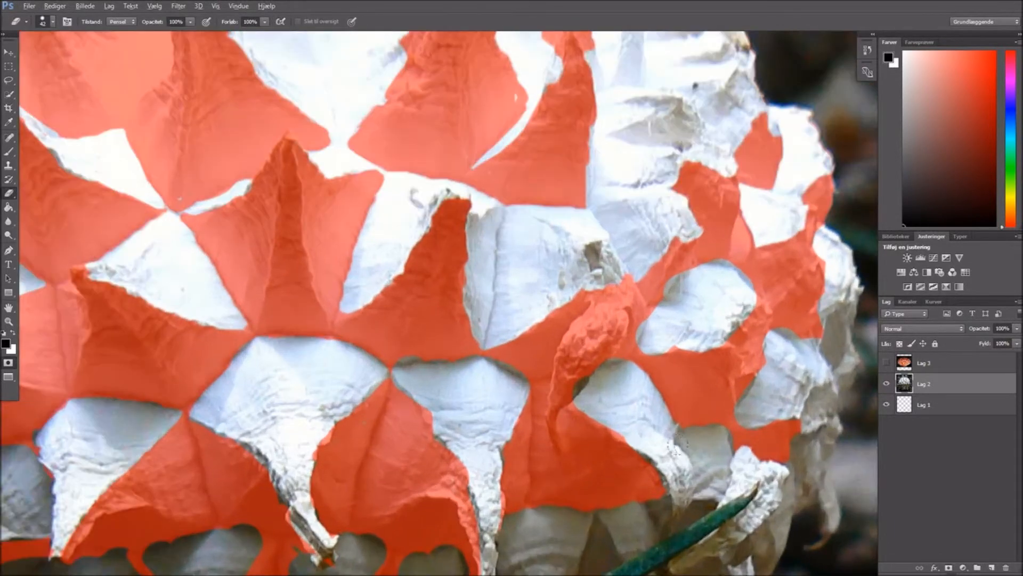
scroll(554, 404, "down", 2)
scroll(554, 403, "up", 2)
mouse_move(617, 318)
left_mouse_down()
mouse_move(582, 412)
mouse_move(600, 472)
mouse_move(586, 454)
mouse_move(590, 426)
mouse_move(624, 461)
mouse_move(588, 444)
left_mouse_up()
key("b")
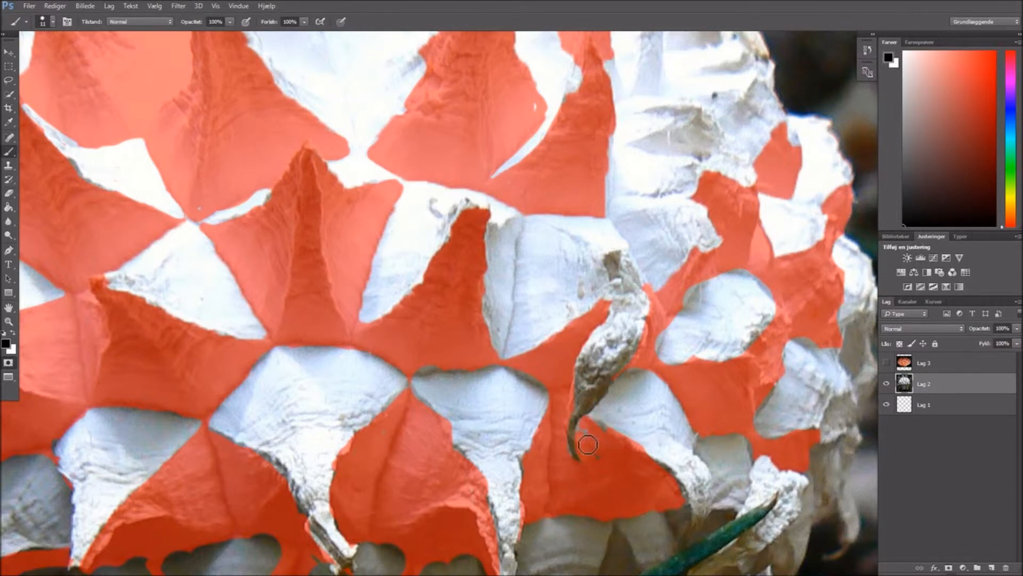
scroll(573, 483, "down", 3)
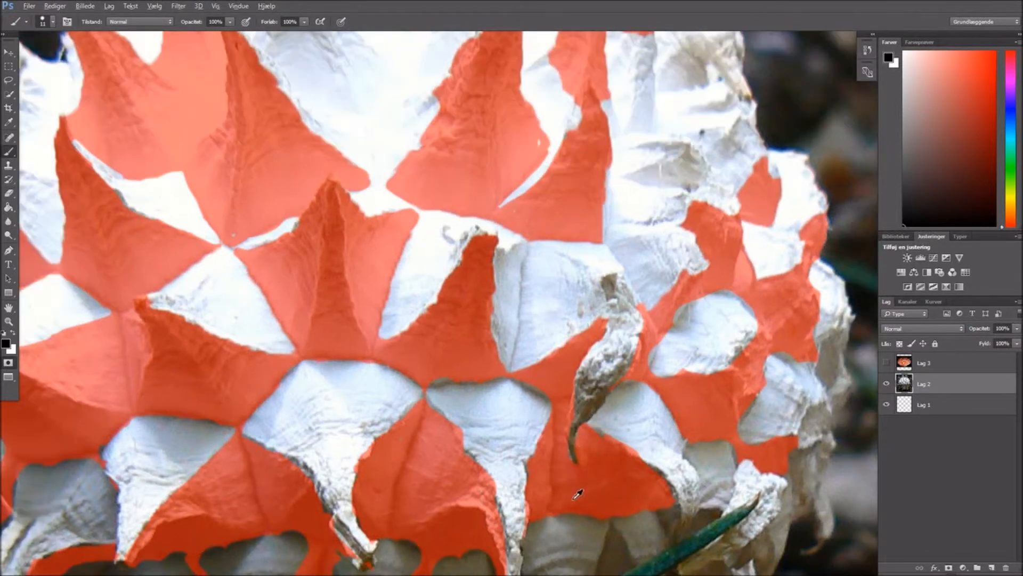
scroll(574, 488, "down", 1)
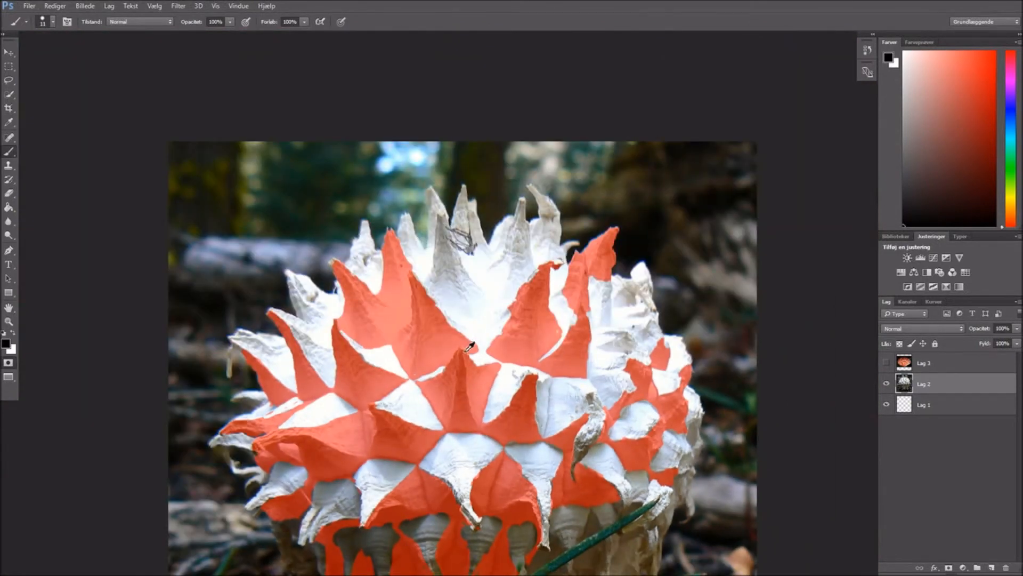
Paint mask along the edges and base of the tall spike beside the tangled dark fibres at the mushroom's crown
scroll(494, 308, "up", 3)
mouse_move(382, 302)
left_mouse_down()
mouse_move(403, 238)
mouse_move(400, 291)
mouse_move(407, 90)
mouse_move(424, 185)
left_mouse_up()
mouse_move(416, 92)
left_mouse_down()
mouse_move(493, 286)
mouse_move(526, 327)
mouse_move(497, 347)
mouse_move(491, 335)
mouse_move(418, 333)
mouse_move(376, 304)
mouse_move(385, 316)
mouse_move(413, 245)
mouse_move(453, 322)
mouse_move(426, 309)
mouse_move(473, 338)
mouse_move(466, 299)
mouse_move(460, 328)
left_mouse_up()
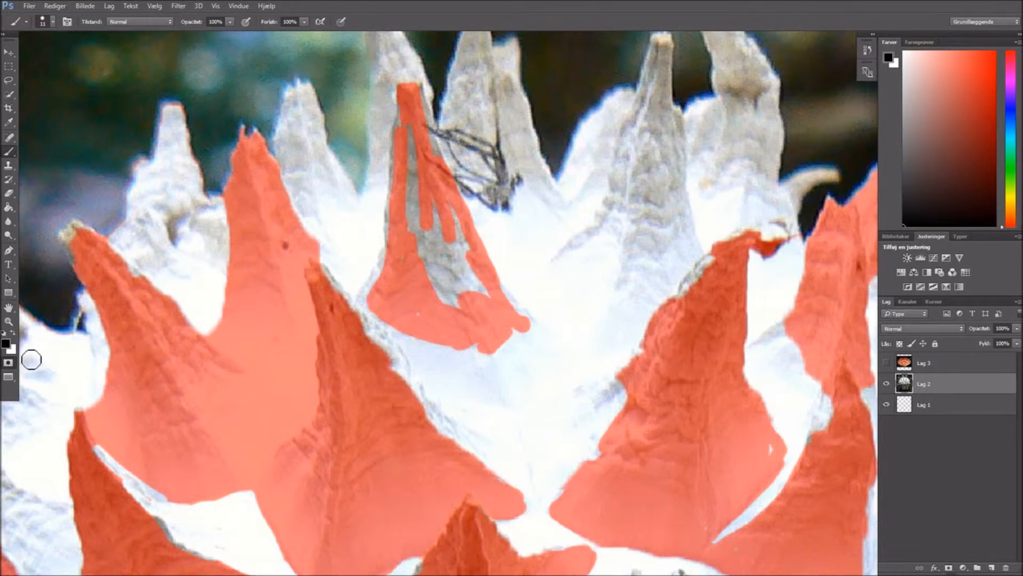
Switch from full-screen to the standard screen mode and fill the unmasked gaps inside the spike beside the tangled fibres
left_click(9, 377)
left_click(481, 237)
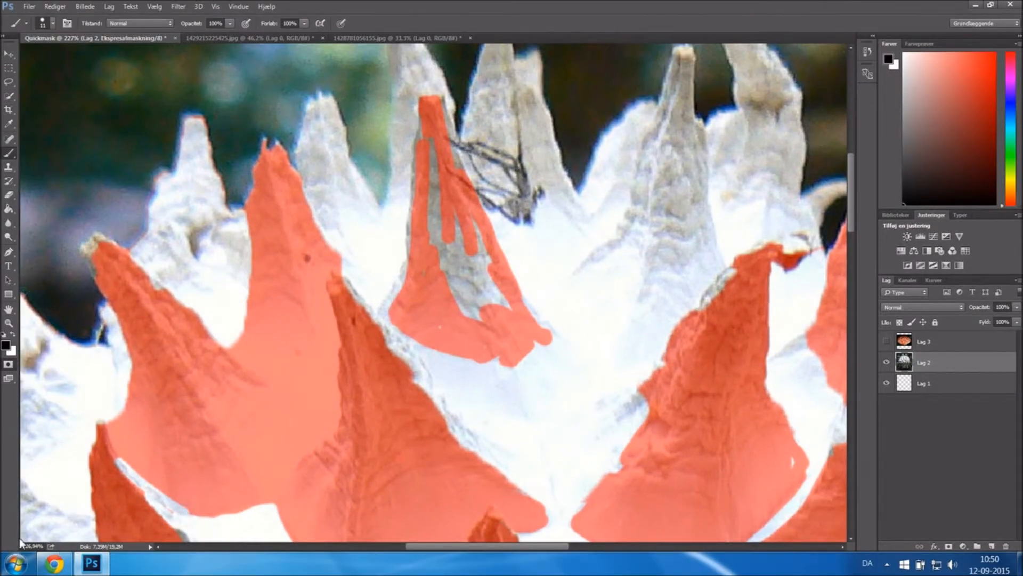
left_click(92, 563)
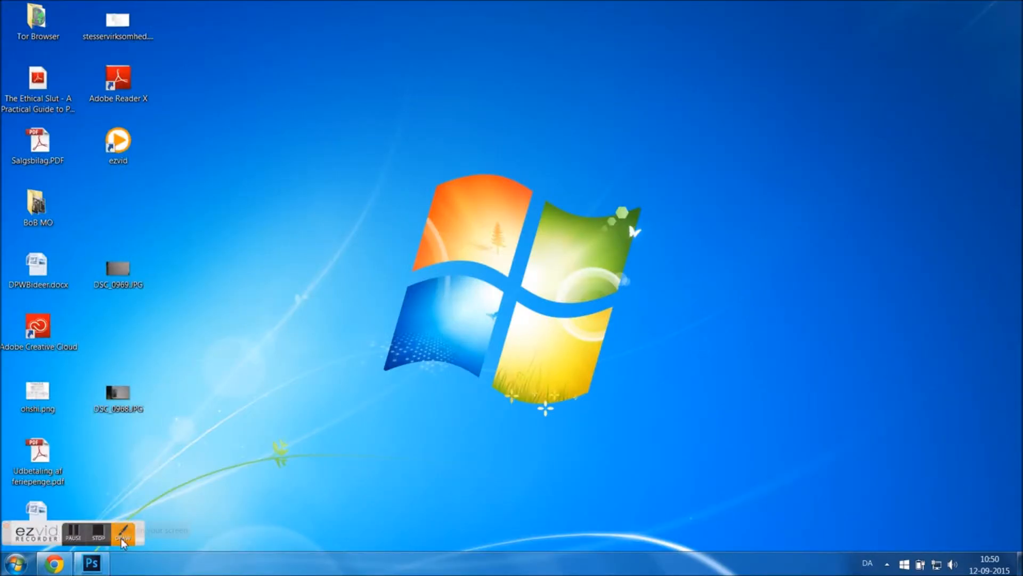
left_click(92, 563)
mouse_move(485, 304)
left_mouse_down()
mouse_move(445, 291)
mouse_move(476, 302)
mouse_move(458, 297)
mouse_move(470, 284)
mouse_move(505, 328)
mouse_move(473, 267)
mouse_move(520, 303)
mouse_move(448, 211)
mouse_move(455, 256)
mouse_move(429, 140)
mouse_move(452, 164)
left_mouse_up()
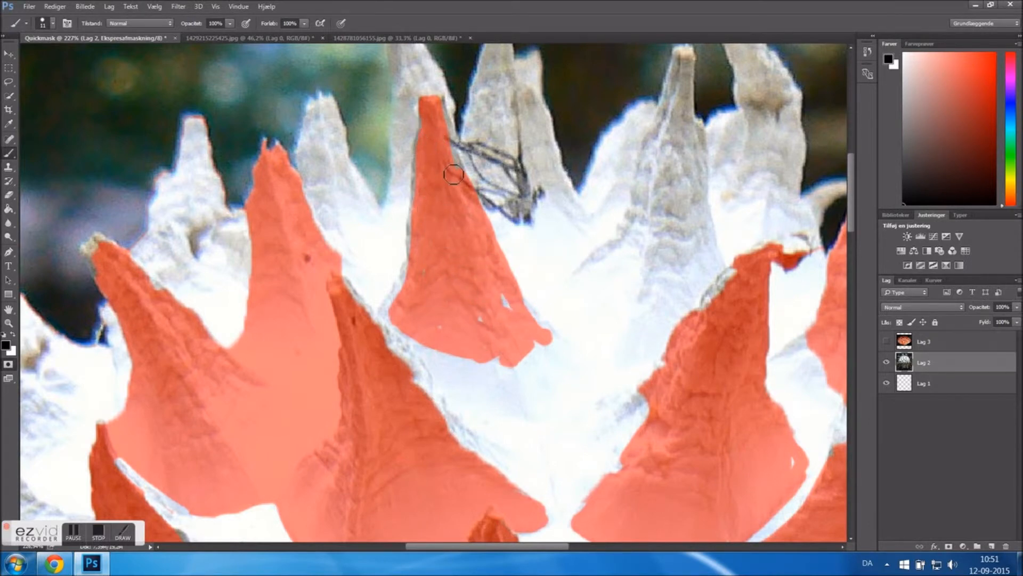
Erase the mask from the bright gap between the upper-left spikes, and repaint the spike edges around it
scroll(501, 287, "down", 5)
scroll(501, 288, "up", 3)
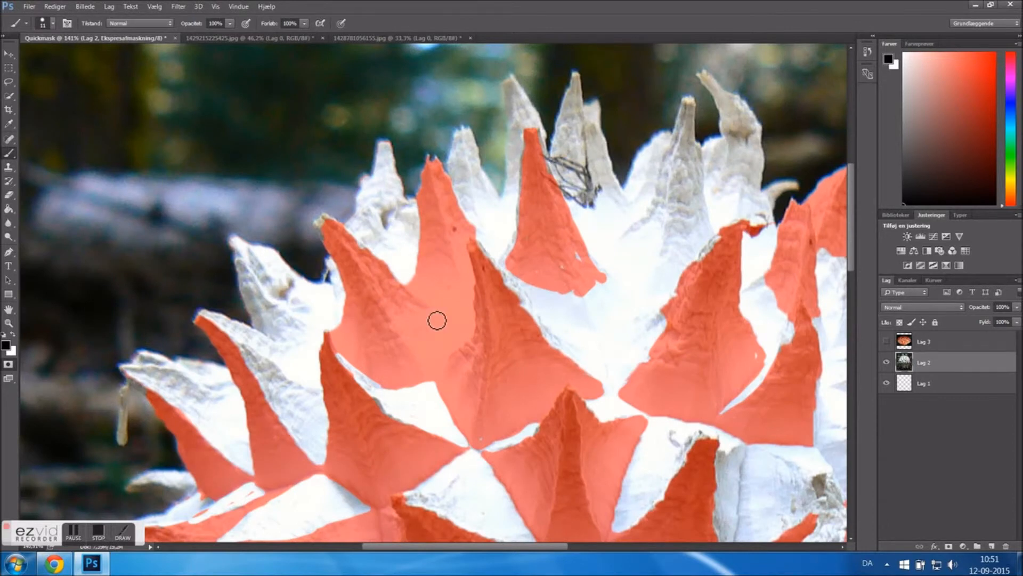
scroll(469, 343, "up", 3)
key("e")
left_click_drag(410, 267, 458, 306)
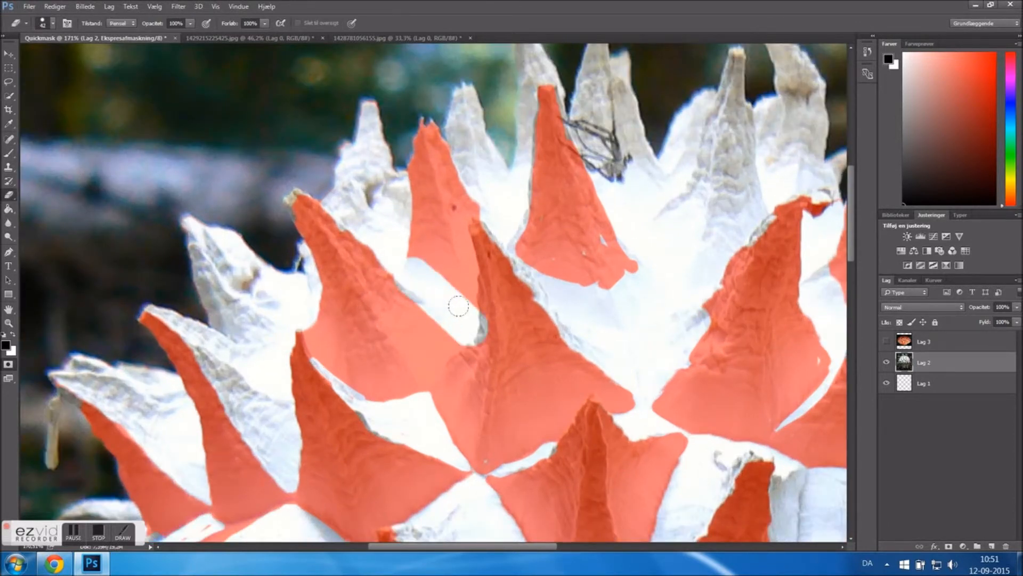
key("b")
mouse_move(418, 277)
left_mouse_down()
mouse_move(431, 267)
mouse_move(447, 277)
left_mouse_up()
mouse_move(505, 325)
left_mouse_down()
mouse_move(479, 358)
mouse_move(466, 359)
left_mouse_up()
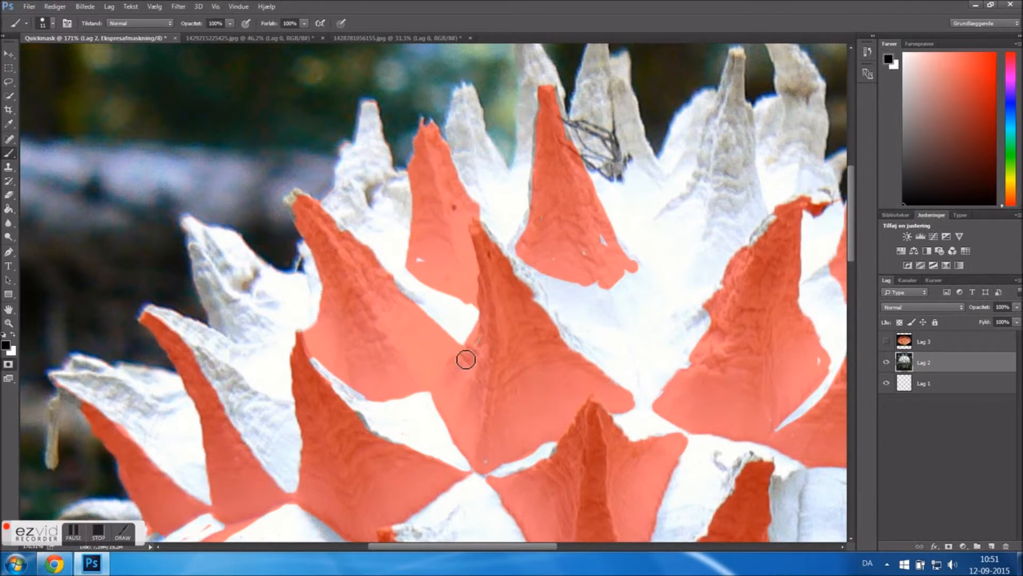
Paint mask over the shaded outer face of the small spike at the mushroom's upper-left edge
scroll(500, 409, "down", 4)
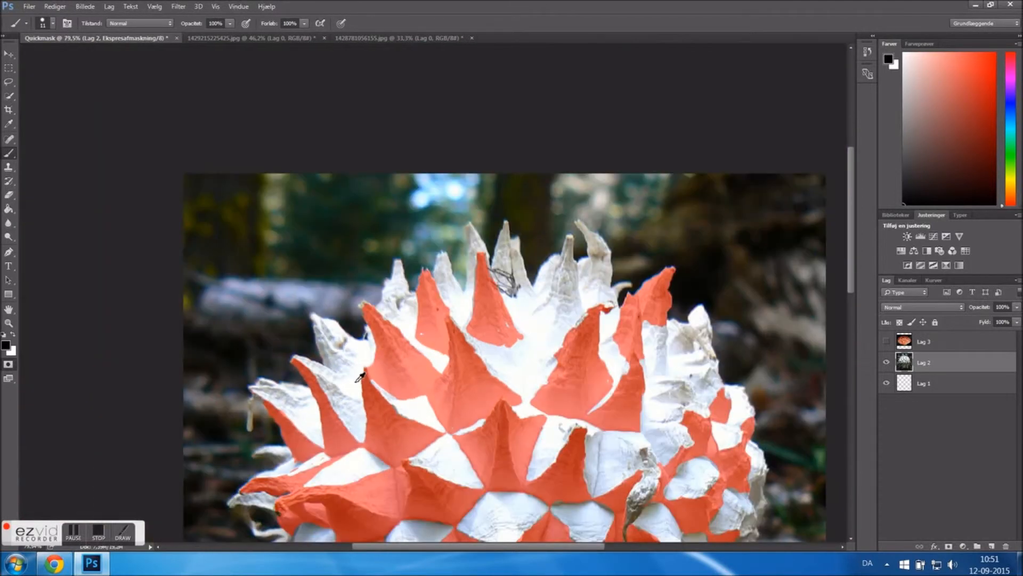
scroll(321, 321, "up", 2)
mouse_move(321, 321)
left_mouse_down()
mouse_move(342, 380)
mouse_move(355, 385)
mouse_move(337, 340)
mouse_move(354, 362)
mouse_move(330, 339)
mouse_move(359, 384)
left_mouse_up()
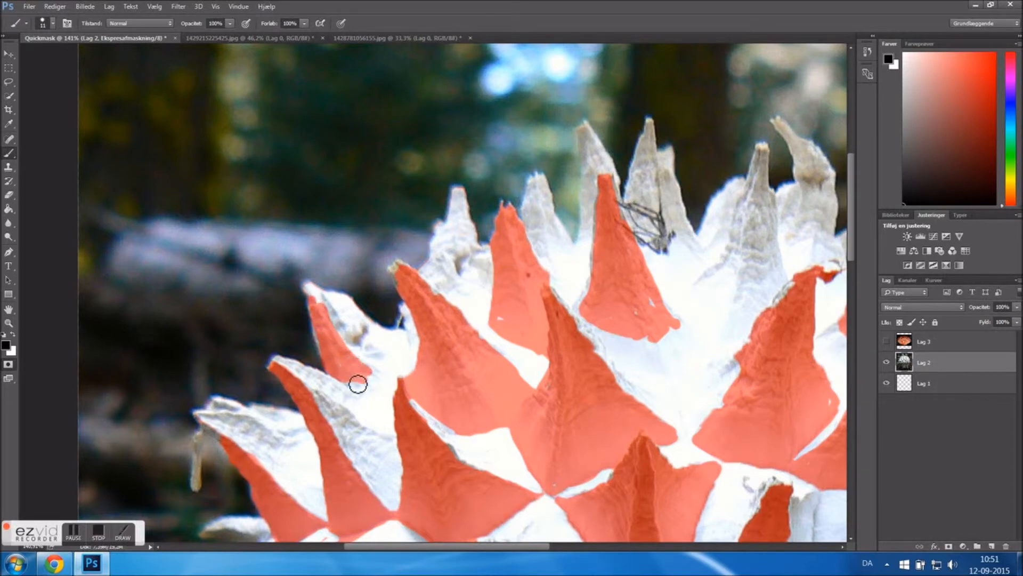
Erase the mask from the green plant's needles and central shoots and from the hanging strands just above them
scroll(446, 286, "down", 5)
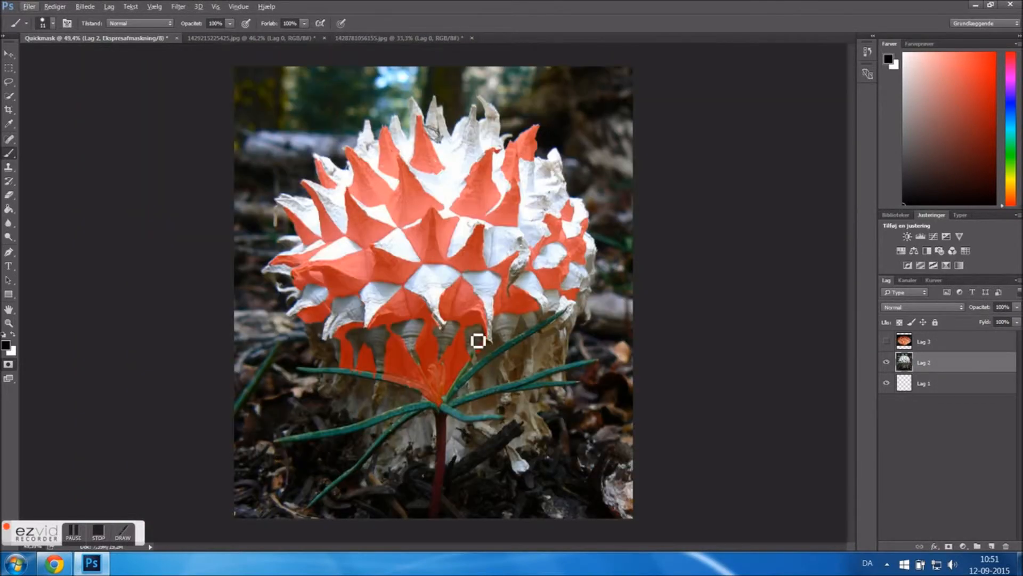
scroll(482, 342, "up", 5)
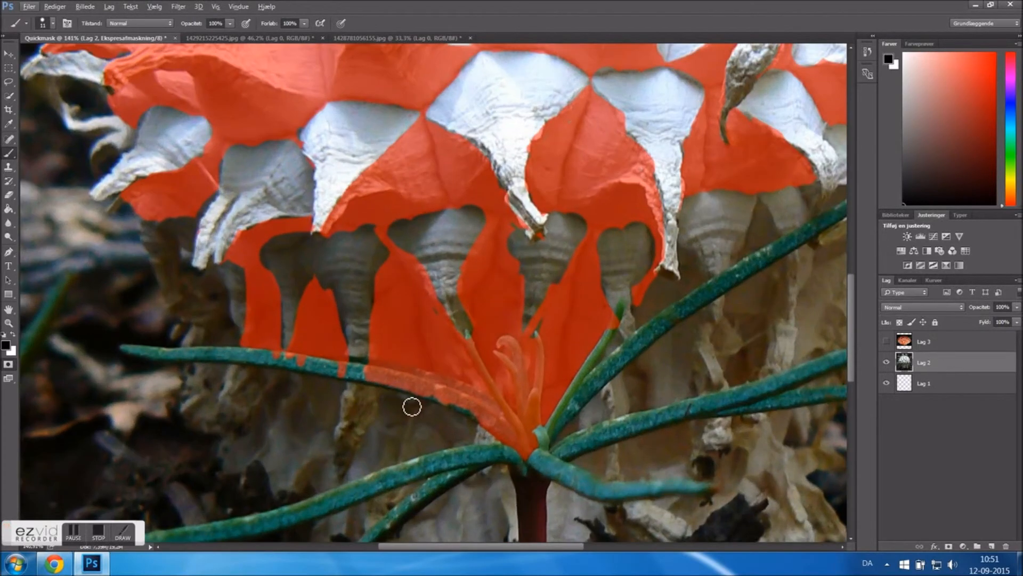
key("e")
mouse_move(411, 406)
left_mouse_down()
mouse_move(482, 421)
mouse_move(473, 429)
mouse_move(412, 396)
mouse_move(453, 338)
mouse_move(427, 320)
mouse_move(361, 339)
left_mouse_up()
mouse_move(353, 383)
left_mouse_down()
mouse_move(326, 352)
mouse_move(267, 354)
left_mouse_up()
mouse_move(507, 413)
left_mouse_down()
mouse_move(528, 356)
mouse_move(494, 373)
mouse_move(475, 365)
mouse_move(518, 341)
mouse_move(530, 442)
mouse_move(570, 376)
left_mouse_up()
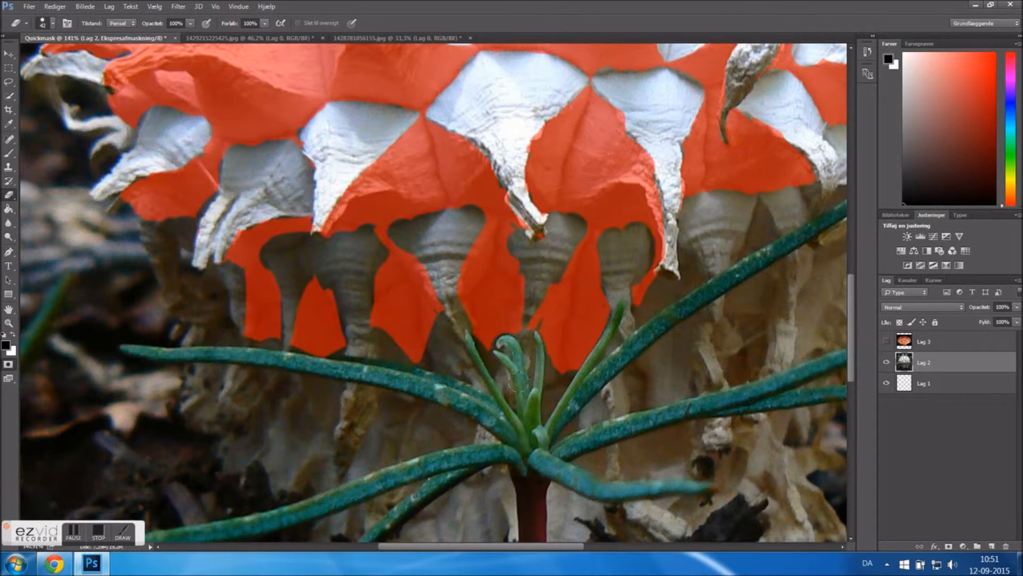
Turn the Quick Mask into a selection and delete the selected area from the orange mushroom layer Lag 3, made visible
scroll(521, 362, "down", 5)
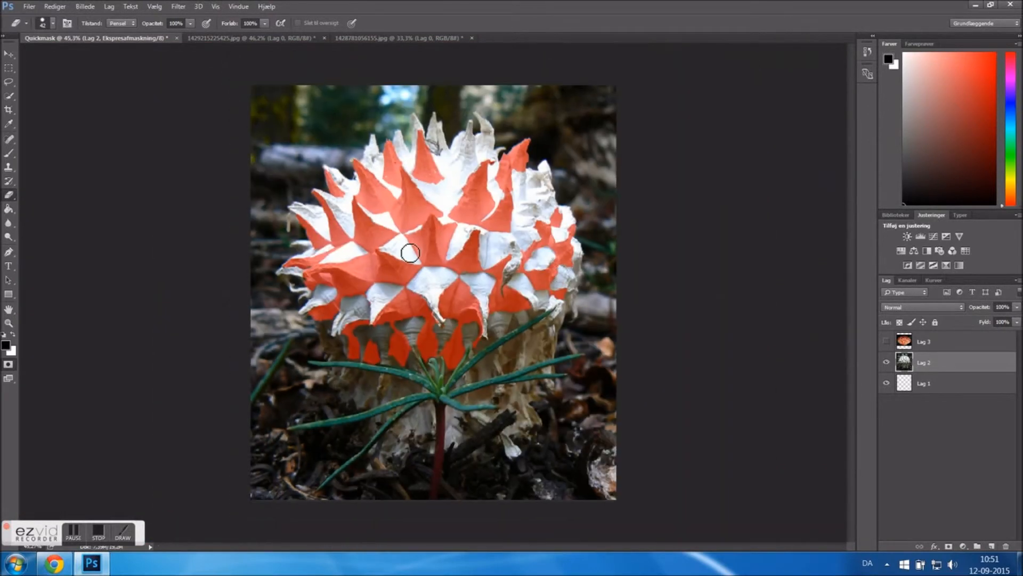
left_click(9, 366)
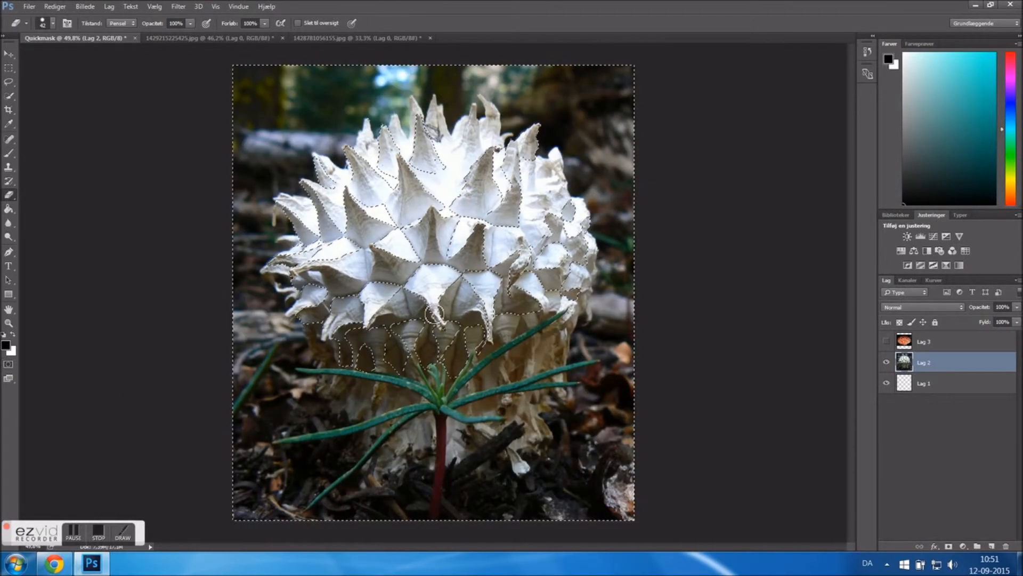
left_click(944, 346)
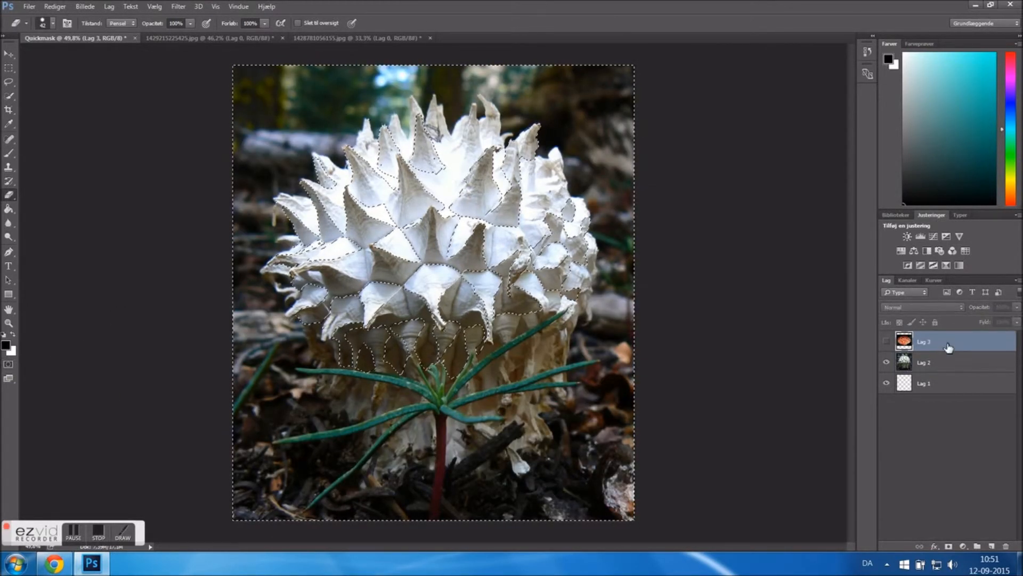
left_click(886, 341)
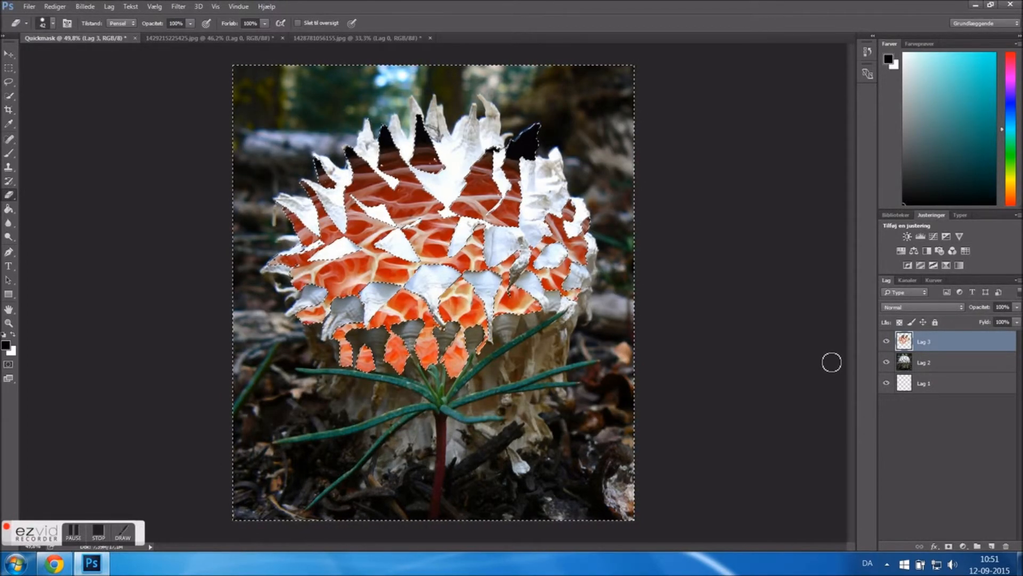
Undo the deletion on the orange mushroom layer Lag 3, keeping the selection active
key("alt")
scroll(510, 282, "up", 3)
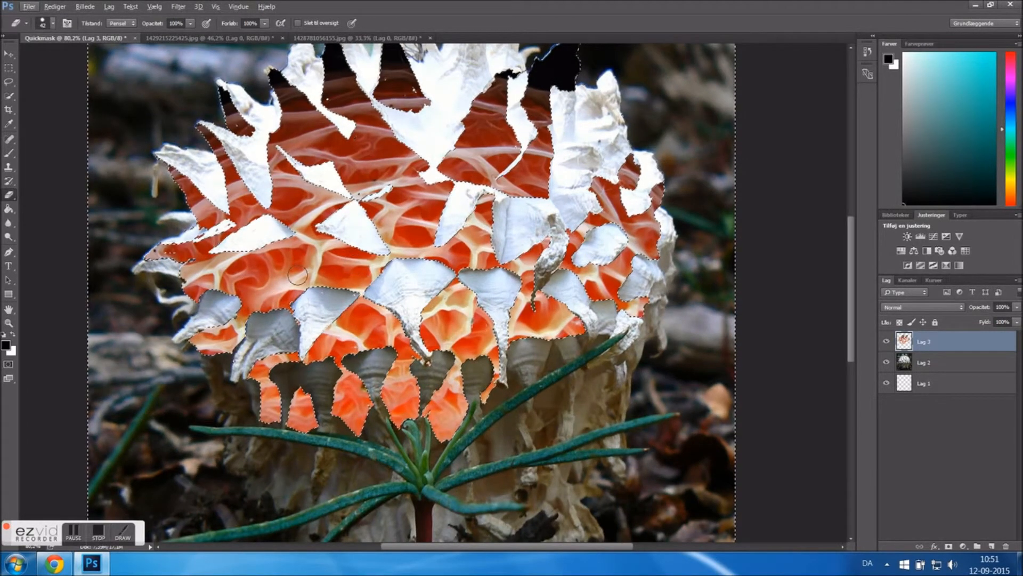
scroll(297, 275, "down", 1)
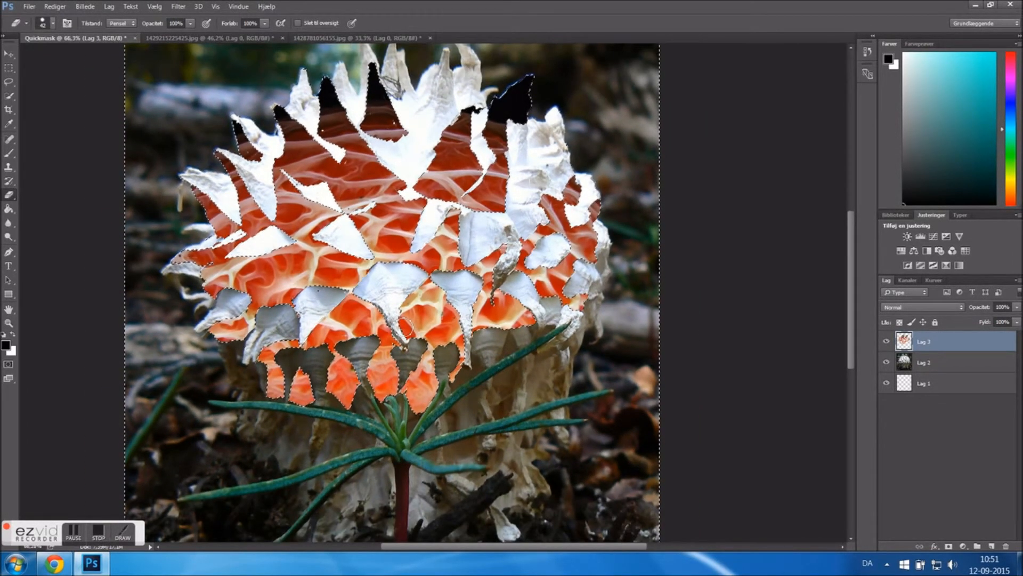
scroll(331, 295, "down", 1)
key("ctrl+z")
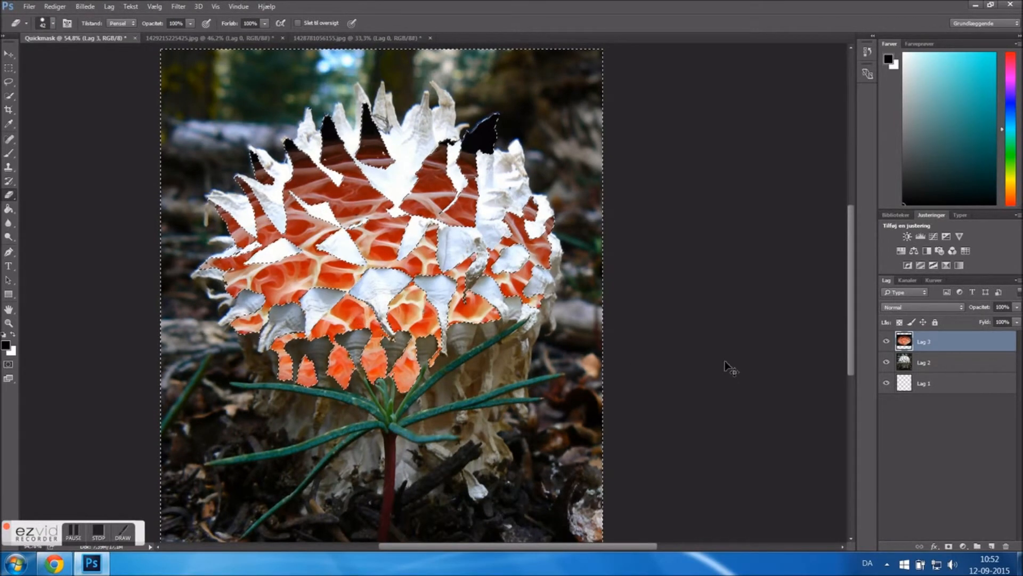
left_click(9, 54)
key("ctrl+z")
key("ctrl+z")
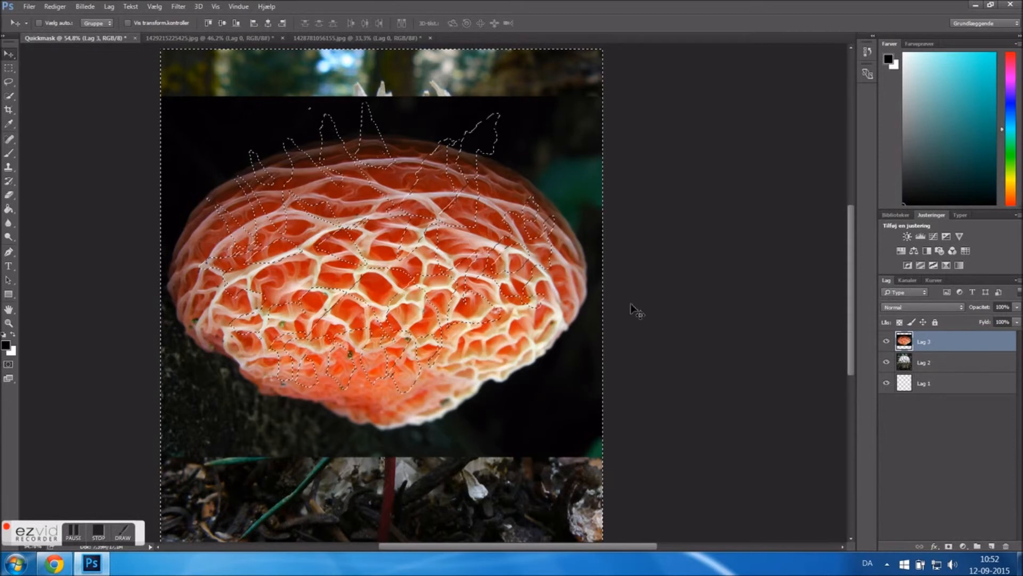
Add a new layer above Lag 3 and fill the selection on it with bright cyan using the Paint Bucket
left_click(991, 546)
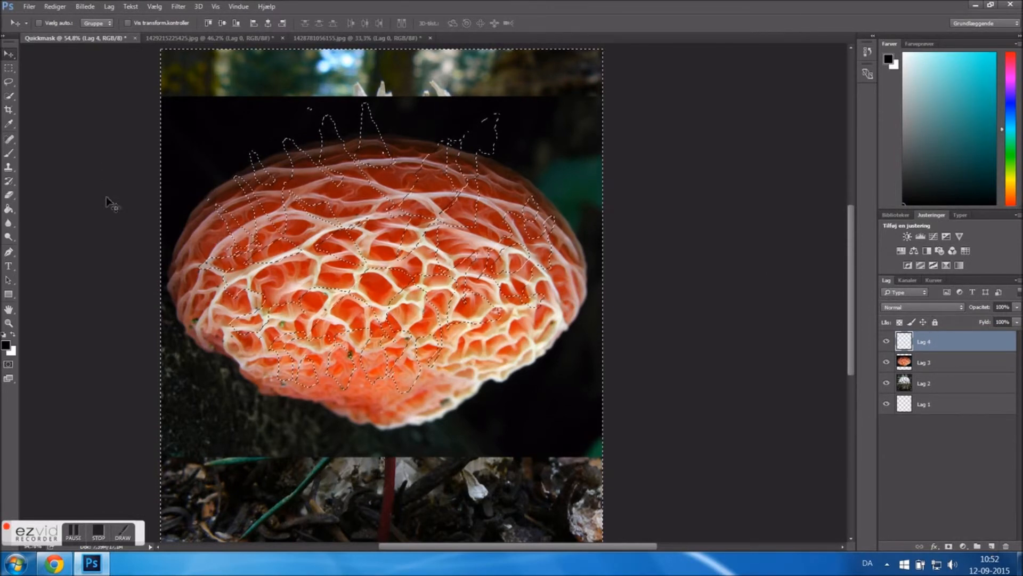
left_click(9, 223)
left_click(945, 109)
left_click(994, 54)
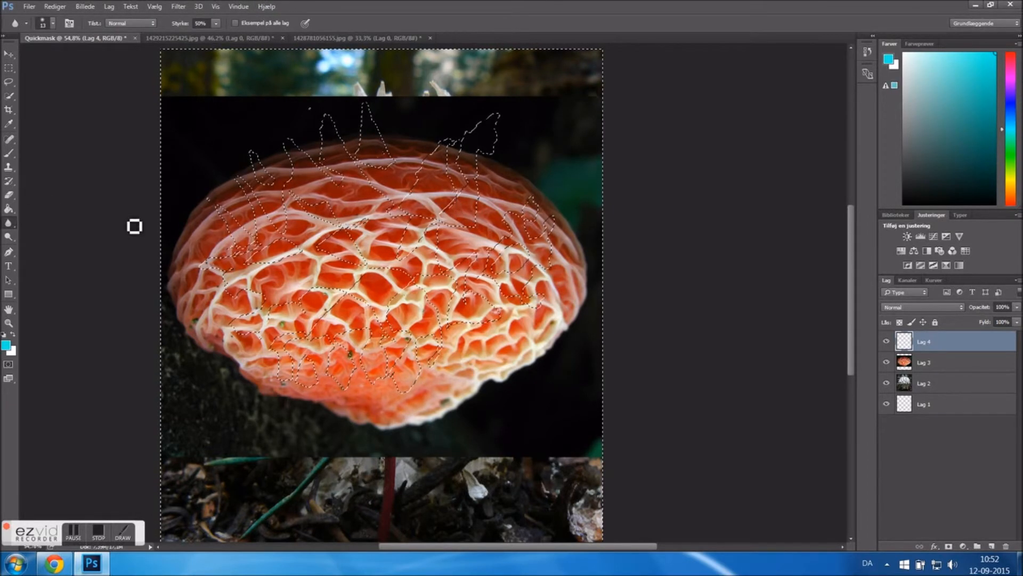
left_click(10, 212)
left_click(443, 193)
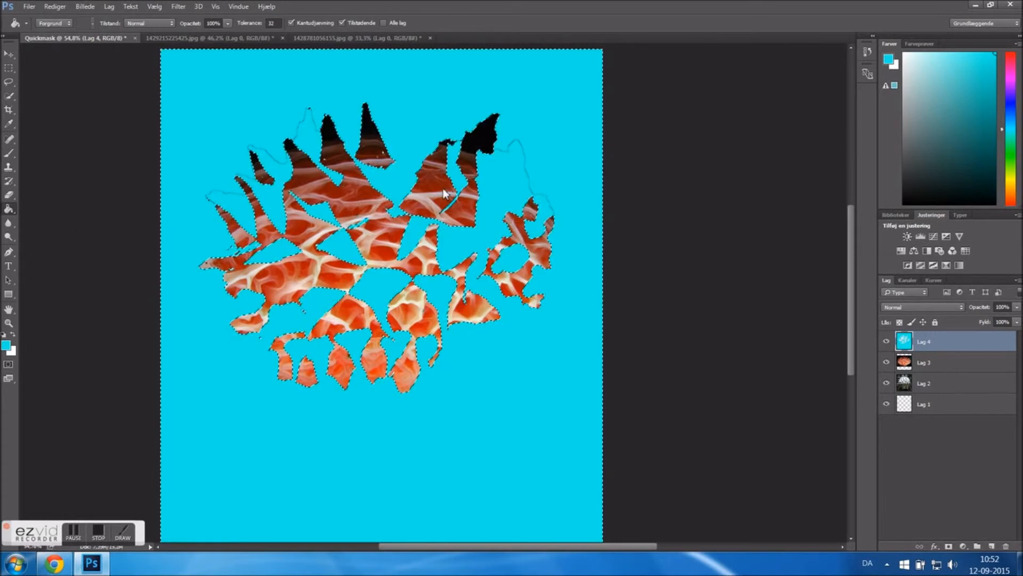
Undo the fill, fill the inverted selection covering the spike areas with cyan instead, and deselect
key("ctrl+z")
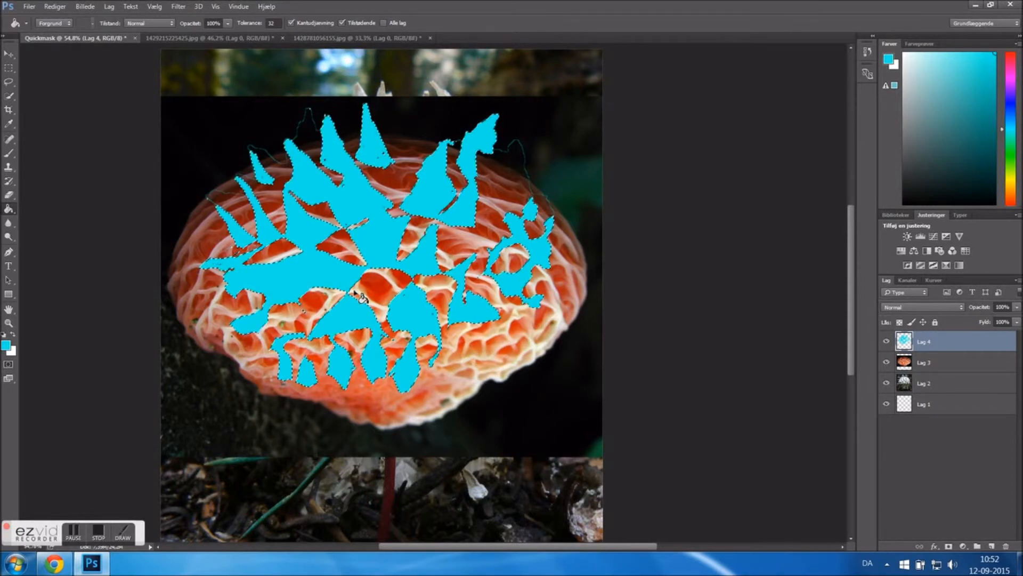
left_click(8, 68)
left_click(96, 114)
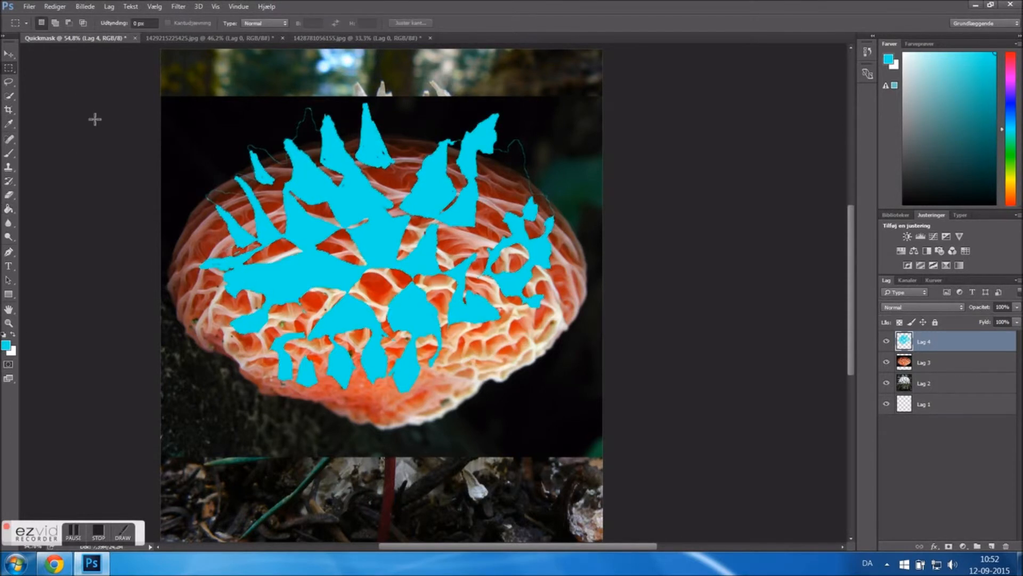
Move the orange mushroom layer Lag 3 slightly up and to the left beneath the cyan shapes
left_click(964, 372)
key("v")
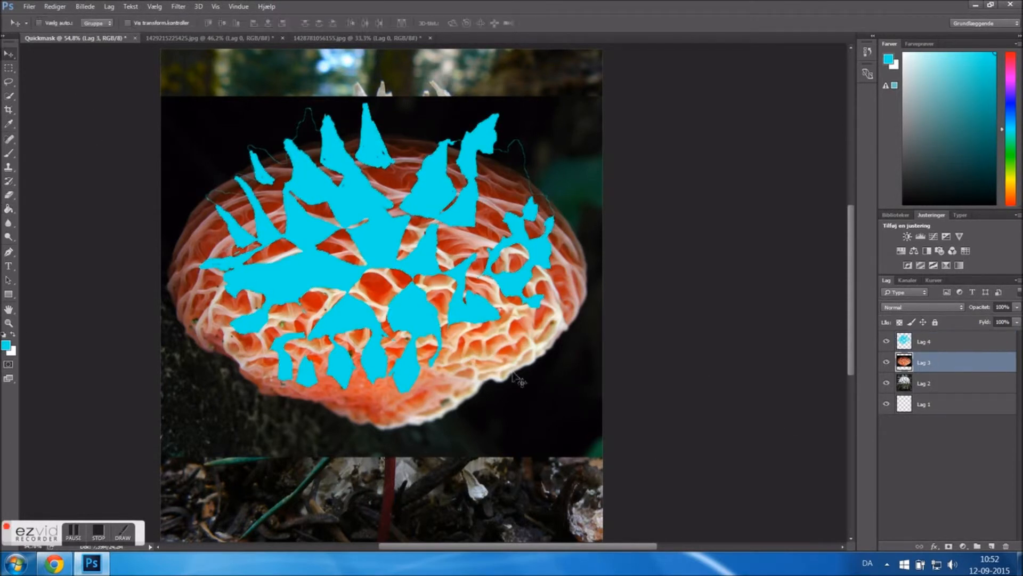
left_click_drag(501, 381, 502, 362)
left_click_drag(447, 385, 445, 385)
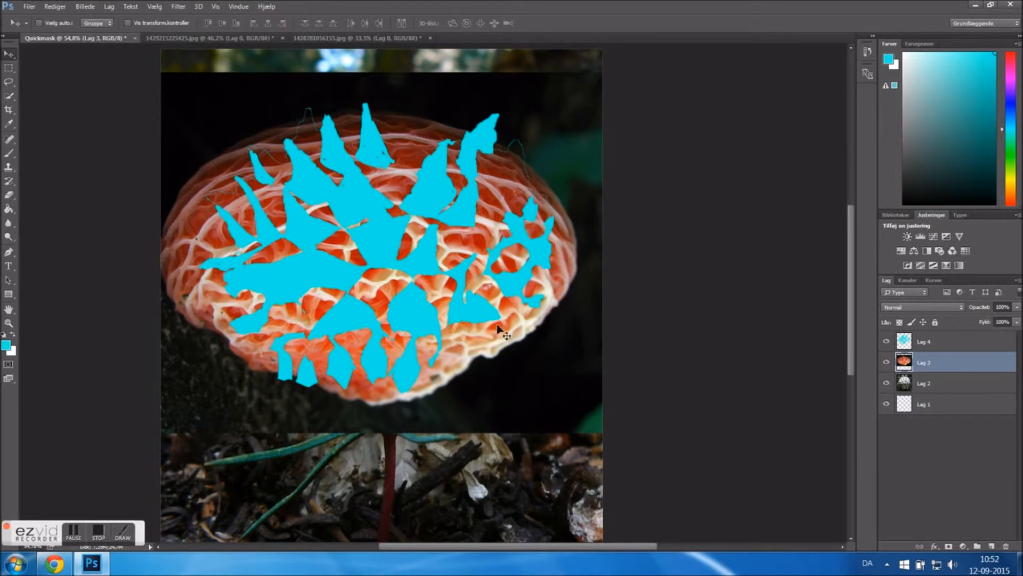
Flip the orange mushroom layer vertically and shift it slightly down and to the right
right_click(512, 351)
left_click(476, 356)
left_click(55, 7)
mouse_move(99, 284)
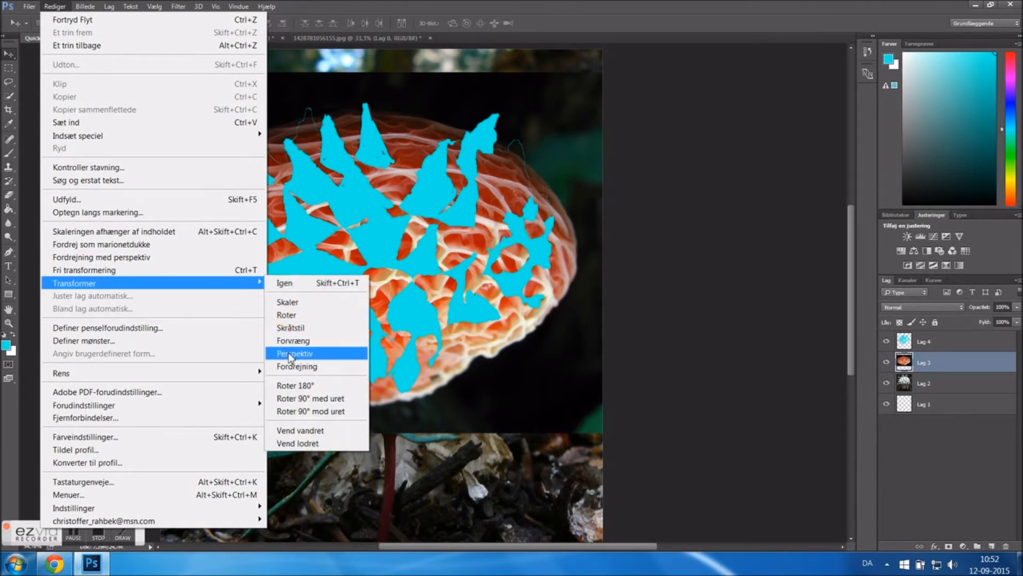
left_click(311, 432)
left_click_drag(513, 338, 525, 350)
Scale the orange mushroom layer to about 112.6% and position it so the mushroom lies under all the cyan shapes
key("ctrl+t")
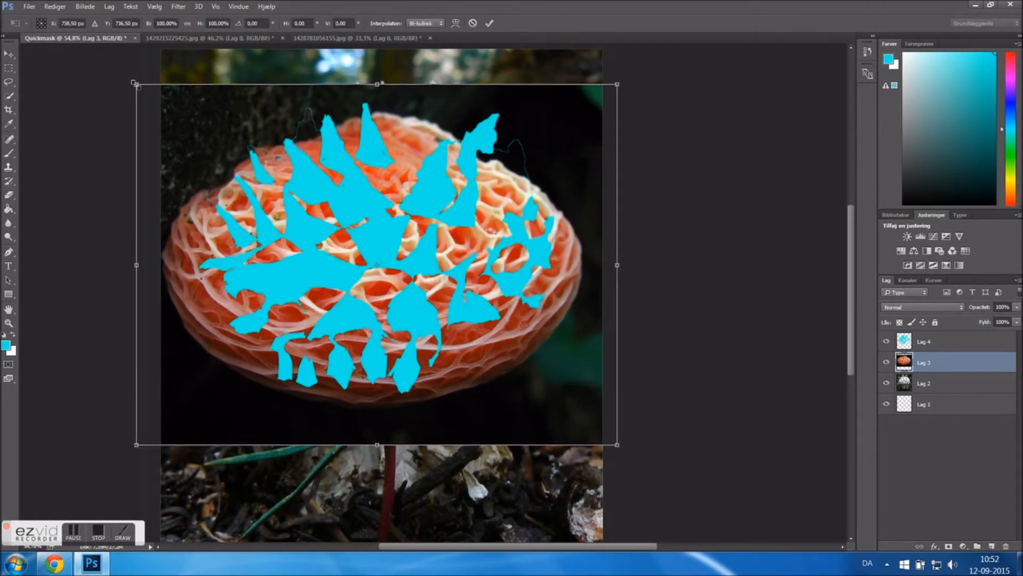
left_click_drag(137, 85, 116, 69)
left_click_drag(518, 390, 530, 382)
left_click_drag(128, 62, 232, 299)
scroll(260, 270, "down", 5)
scroll(318, 229, "down", 5)
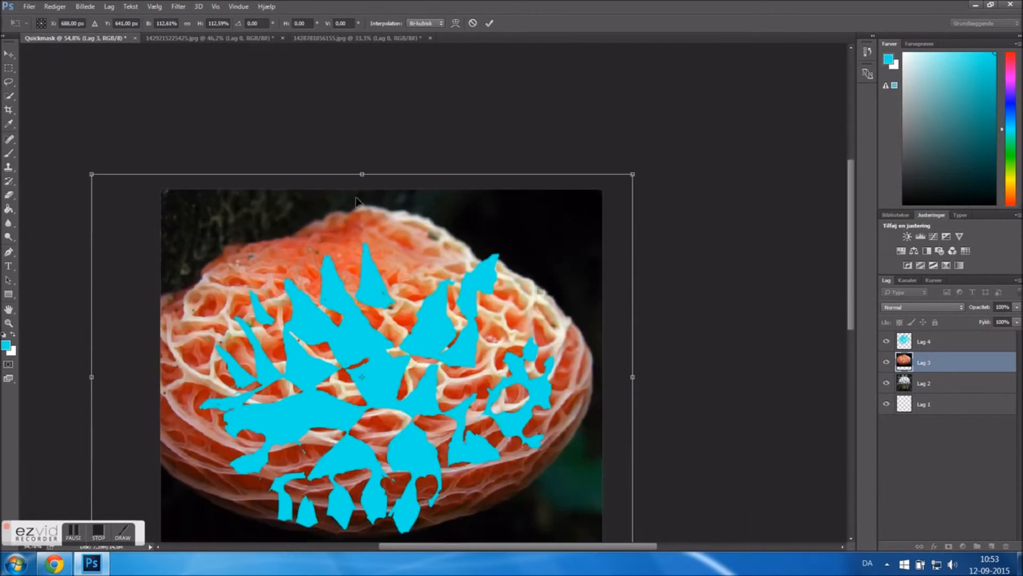
left_click_drag(525, 443, 548, 456)
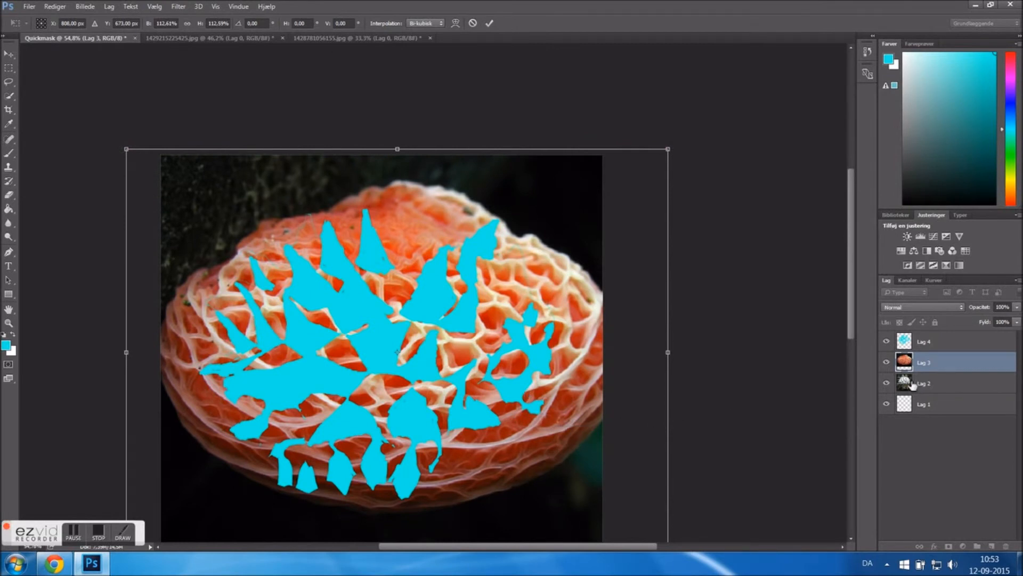
key("Return")
Select all the cyan shapes on Lag 4 with the Magic Wand
left_click(974, 339)
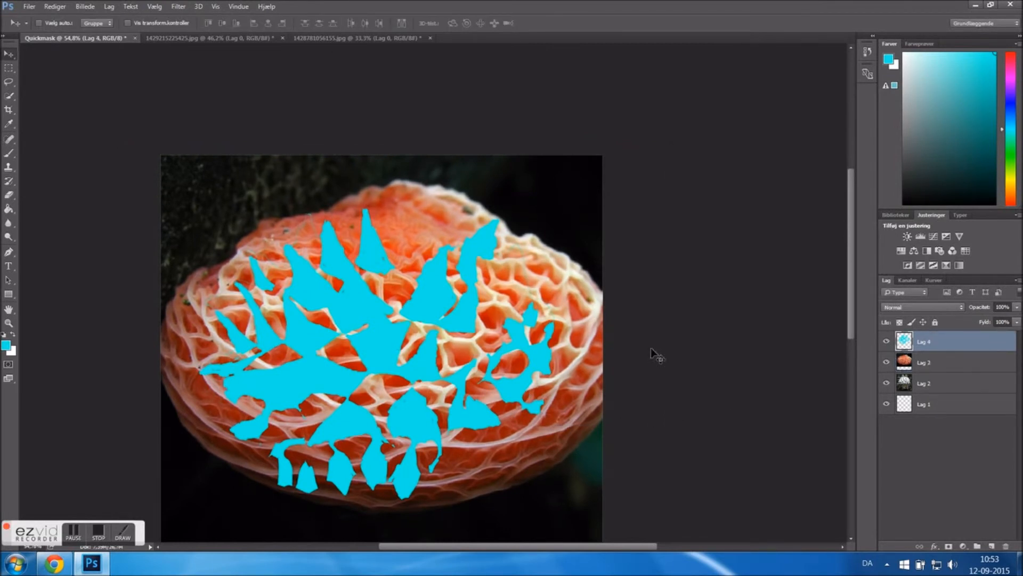
scroll(650, 348, "down", 3)
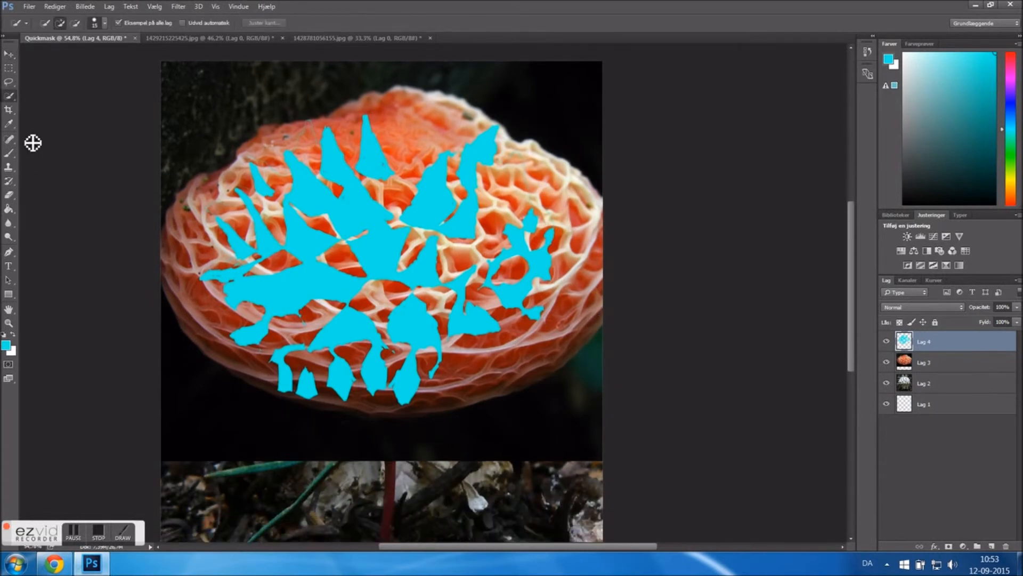
left_click_drag(8, 95, 59, 109)
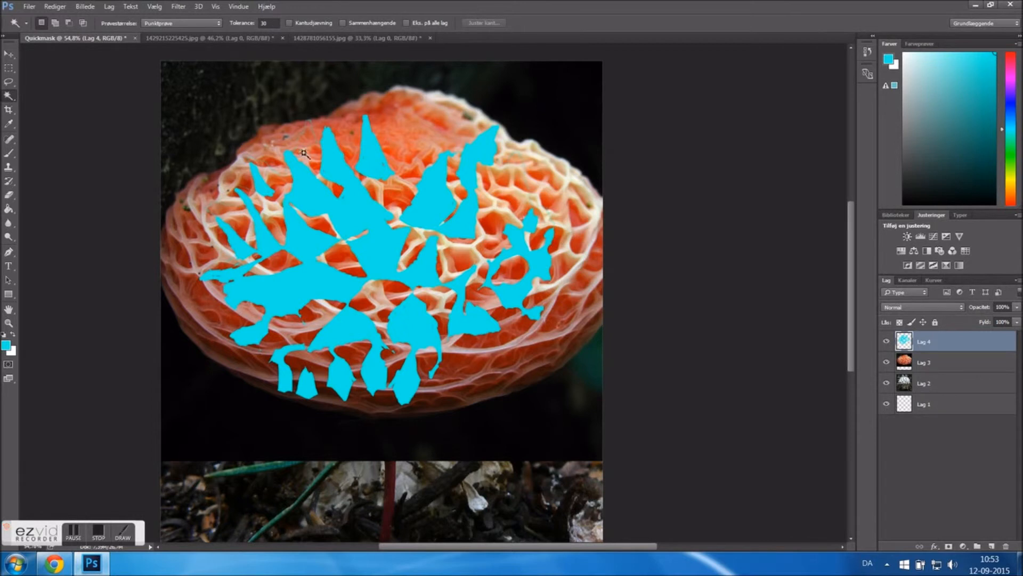
left_click(304, 187)
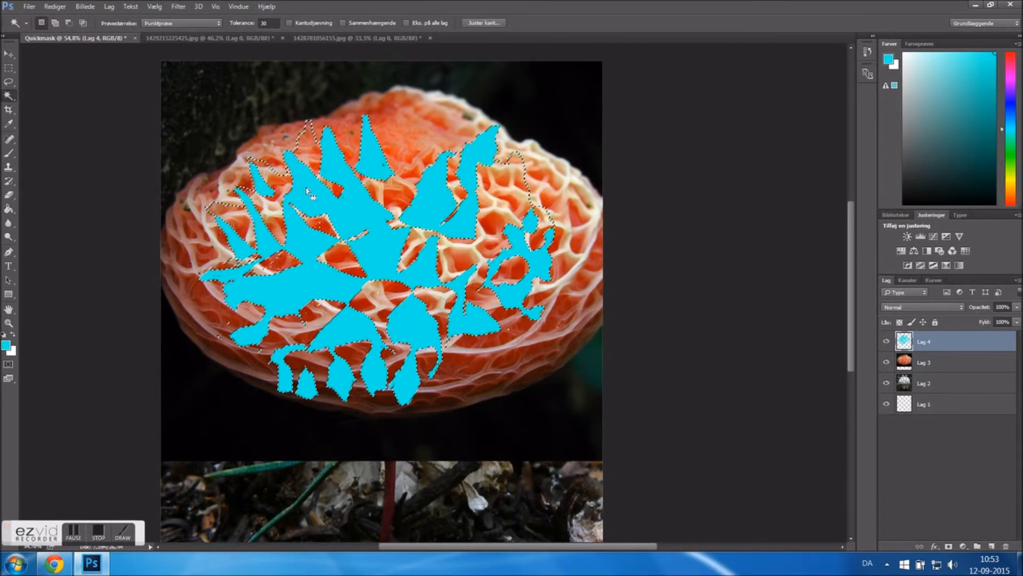
Hide the cyan layer Lag 4, delete everything outside the spike shapes from the orange mushroom layer Lag 3, and deselect
left_click(930, 363)
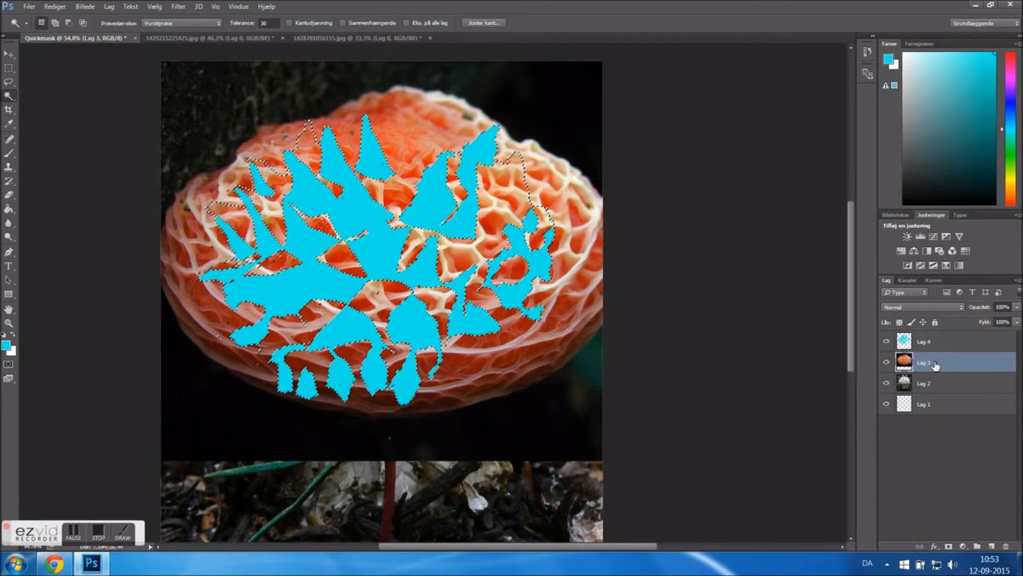
left_click(887, 342)
key("Delete")
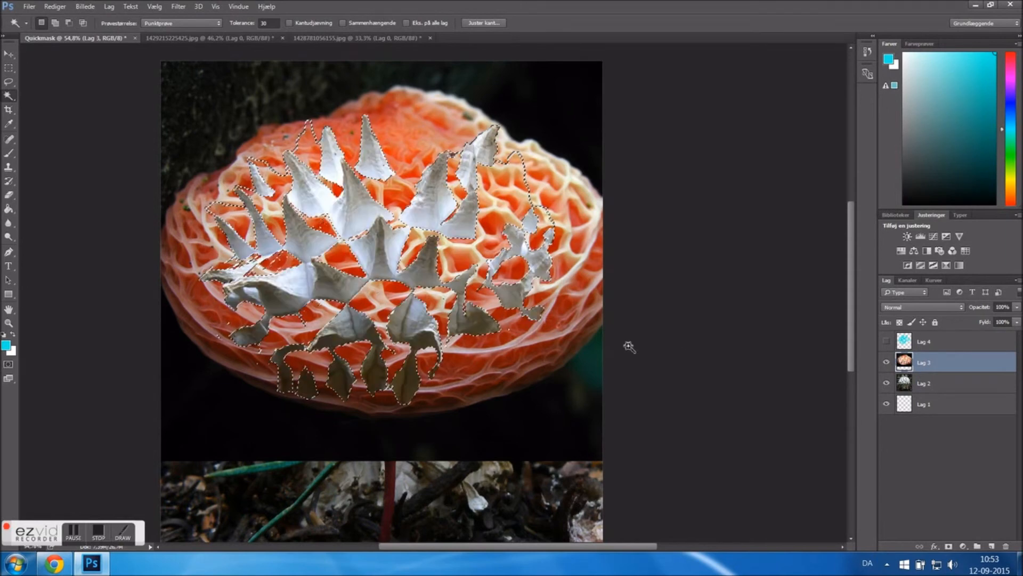
key("ctrl+z")
key("Delete")
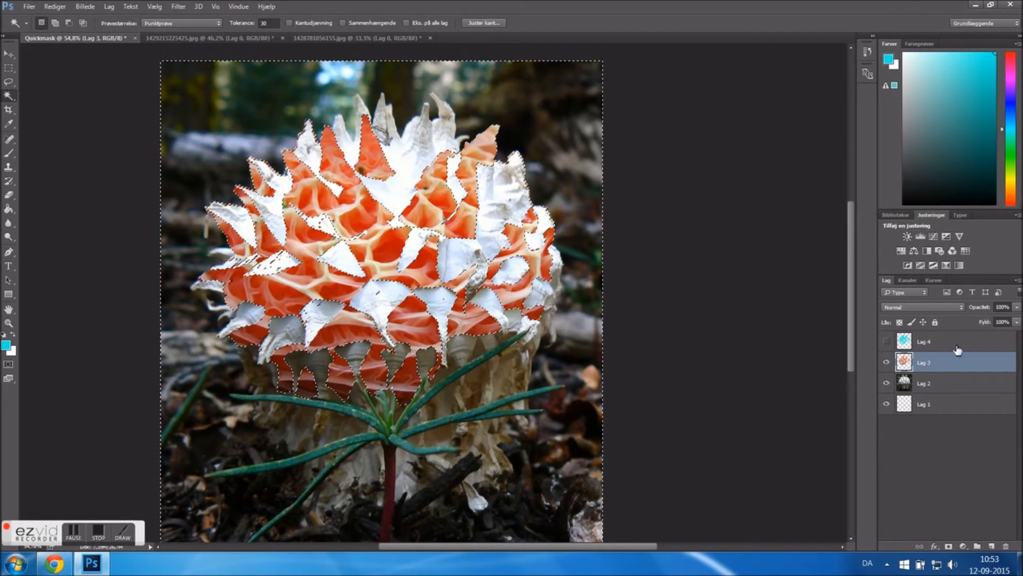
left_click(9, 68)
left_click(225, 243)
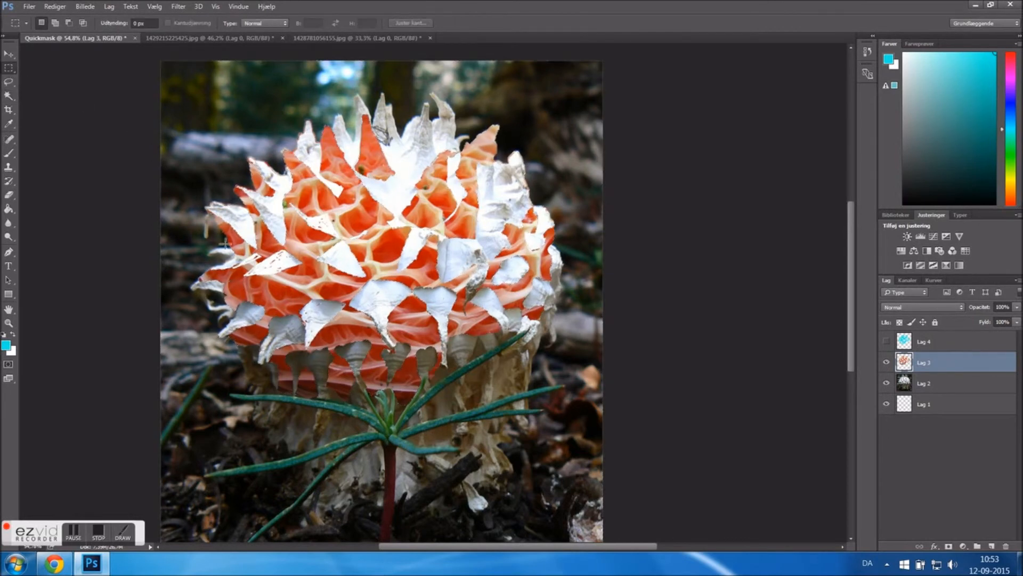
scroll(427, 332, "up", 4)
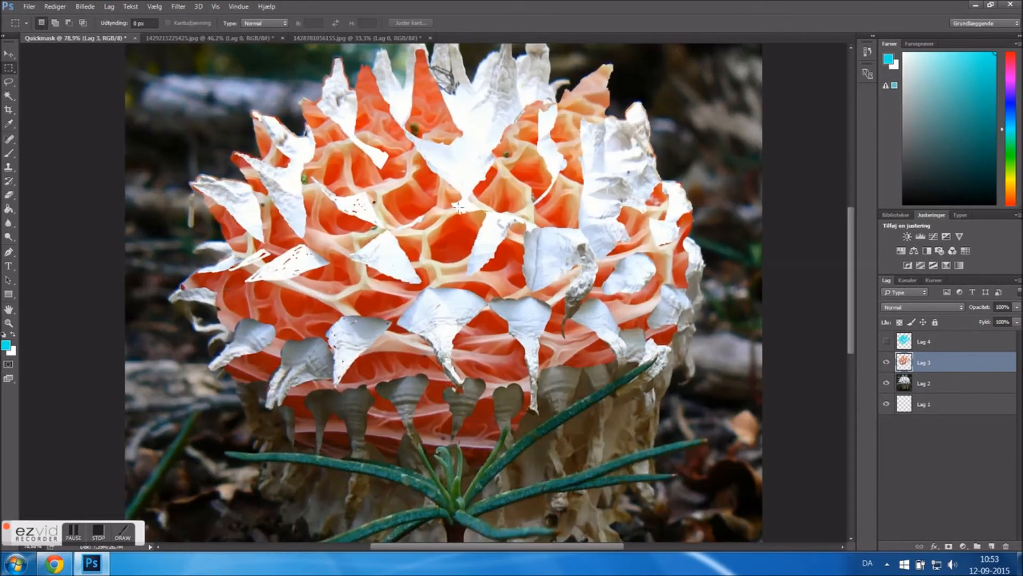
scroll(609, 277, "up", 1)
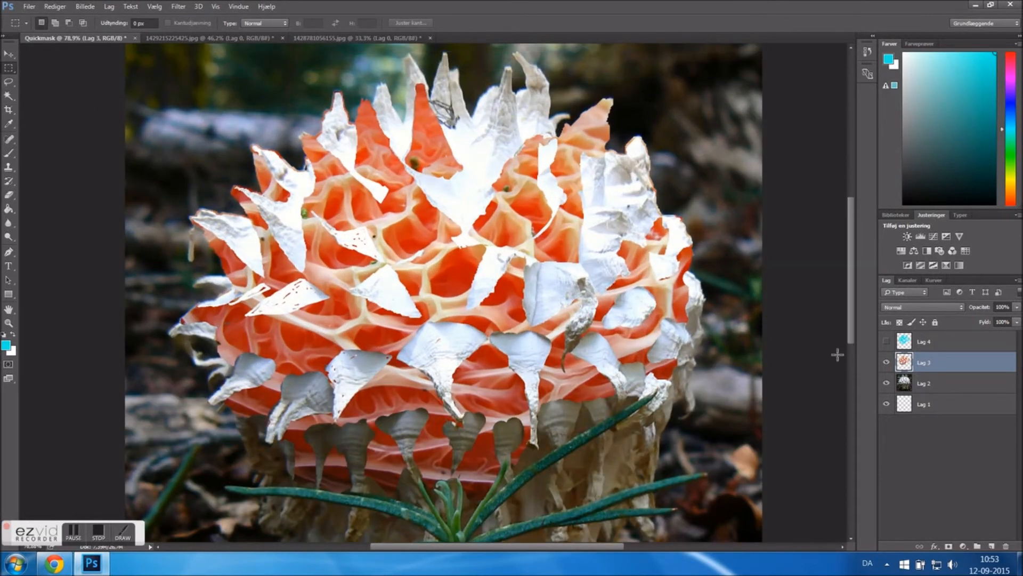
double_click(957, 370)
left_click(980, 63)
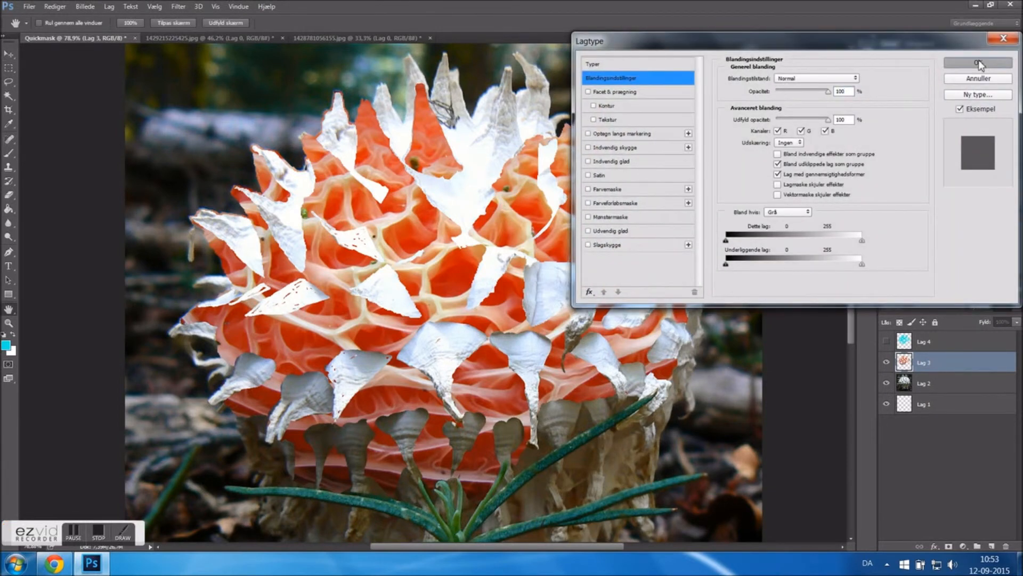
Compare the white mushroom with and without the orange pieces, and set the opacity of Lag 3 to 70%
left_click(887, 364)
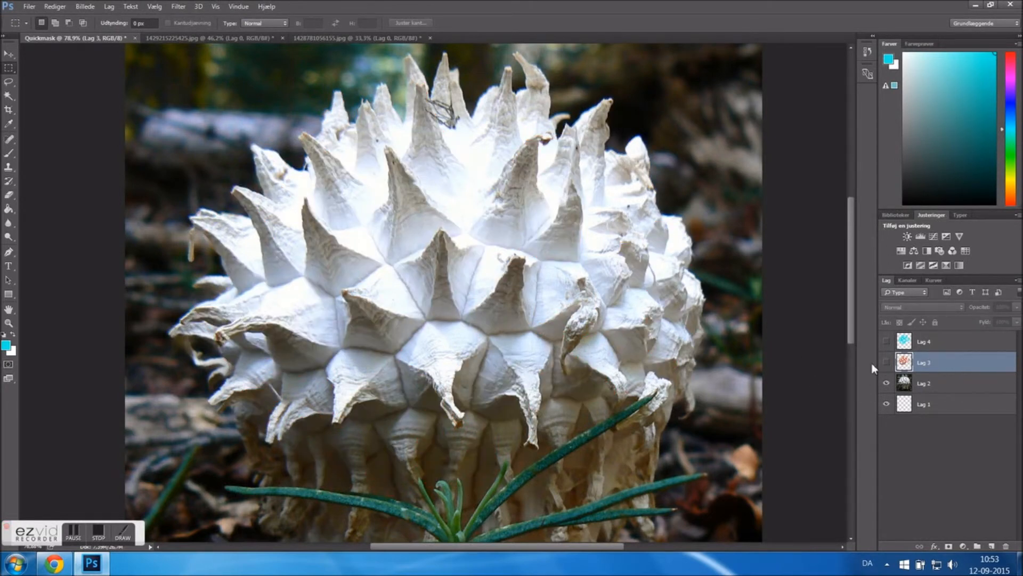
left_click(886, 363)
left_click(1003, 306)
type("50")
key("Return")
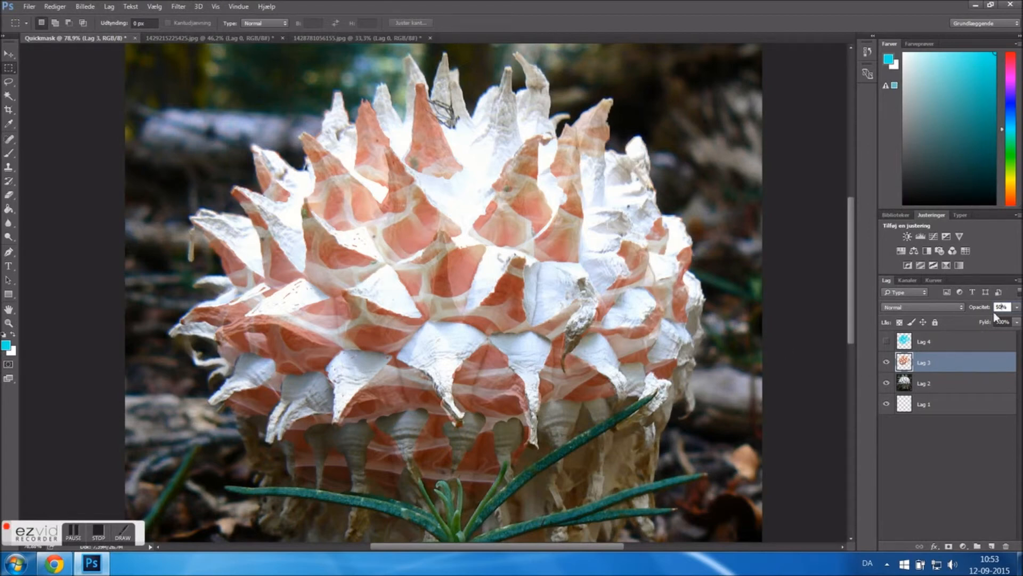
type("70")
key("Tab")
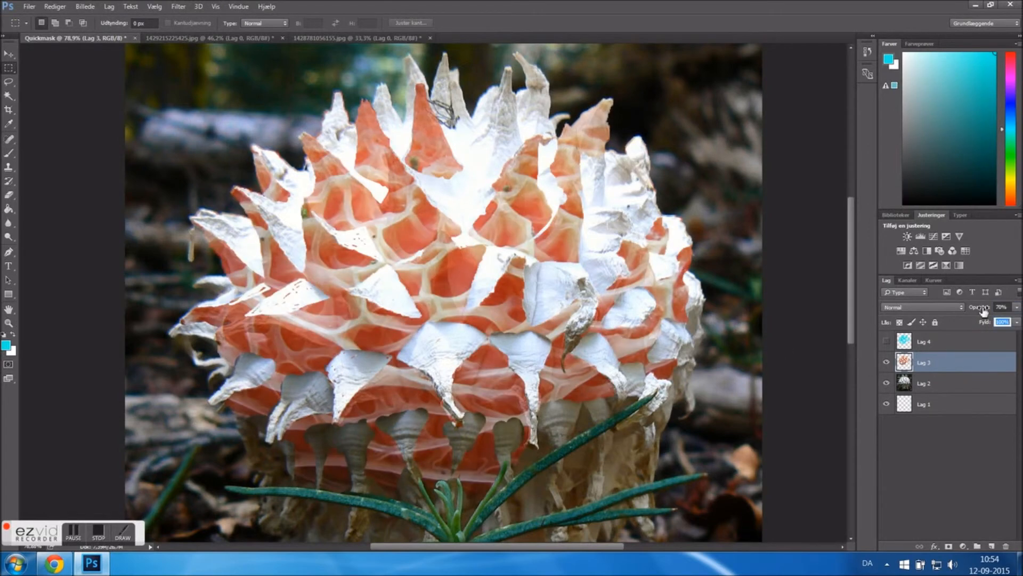
left_click(949, 446)
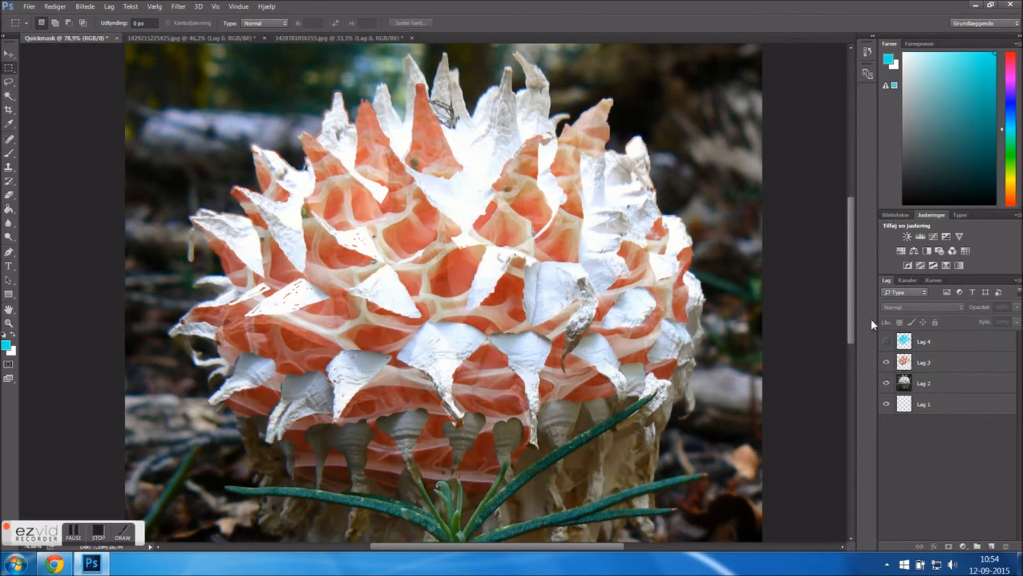
Add a Bevel & Emboss texture to Lag 3 with a wrinkled pattern at an enlarged scale, leaving the Satin effect off
double_click(948, 363)
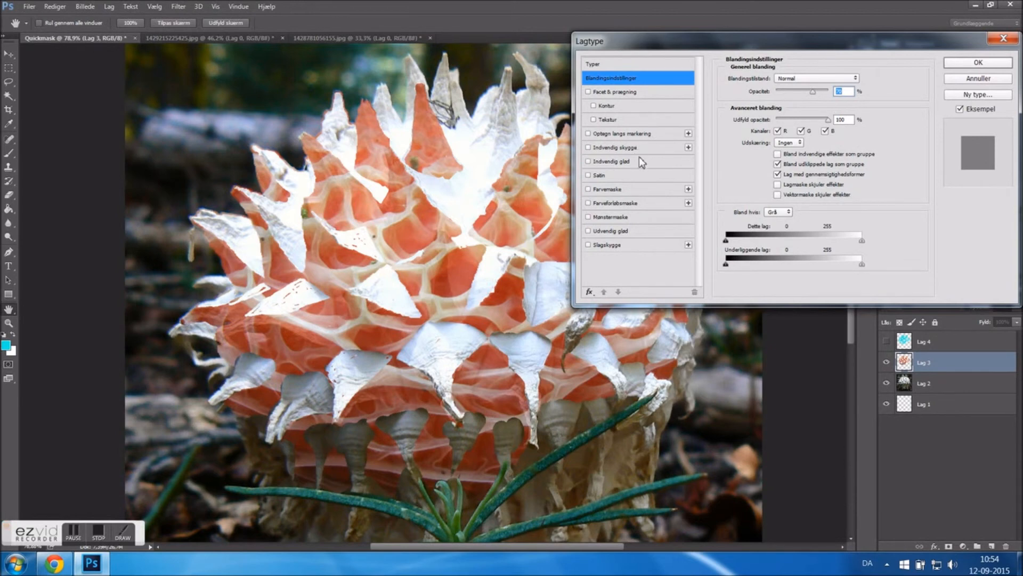
left_click(600, 175)
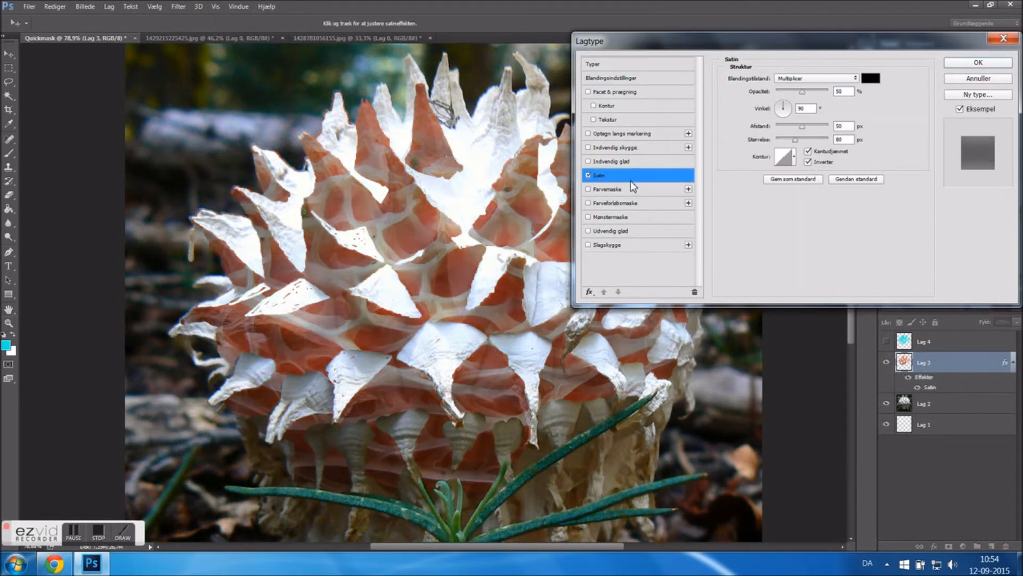
left_click(588, 175)
left_click(620, 117)
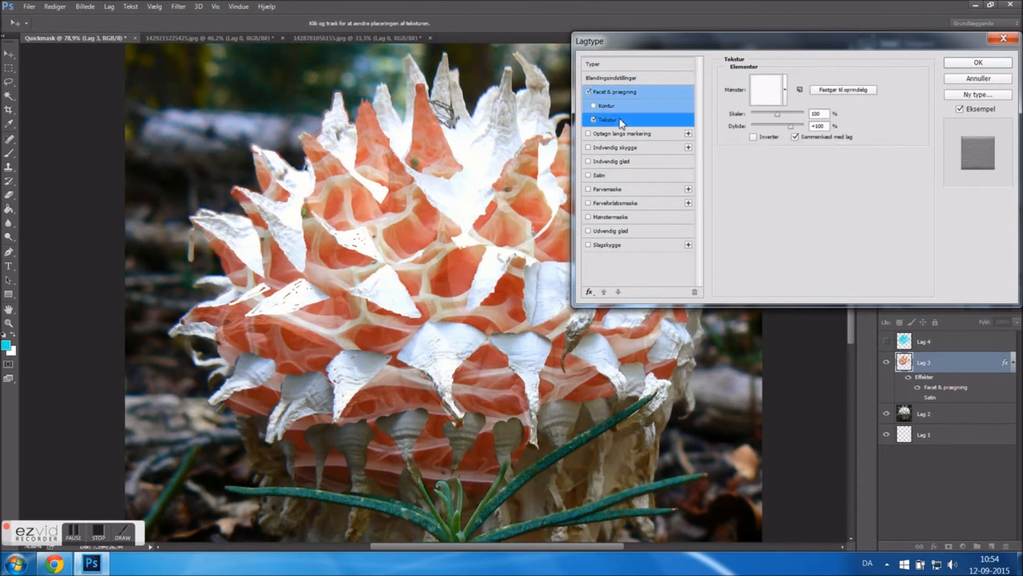
left_click(784, 92)
left_click(799, 141)
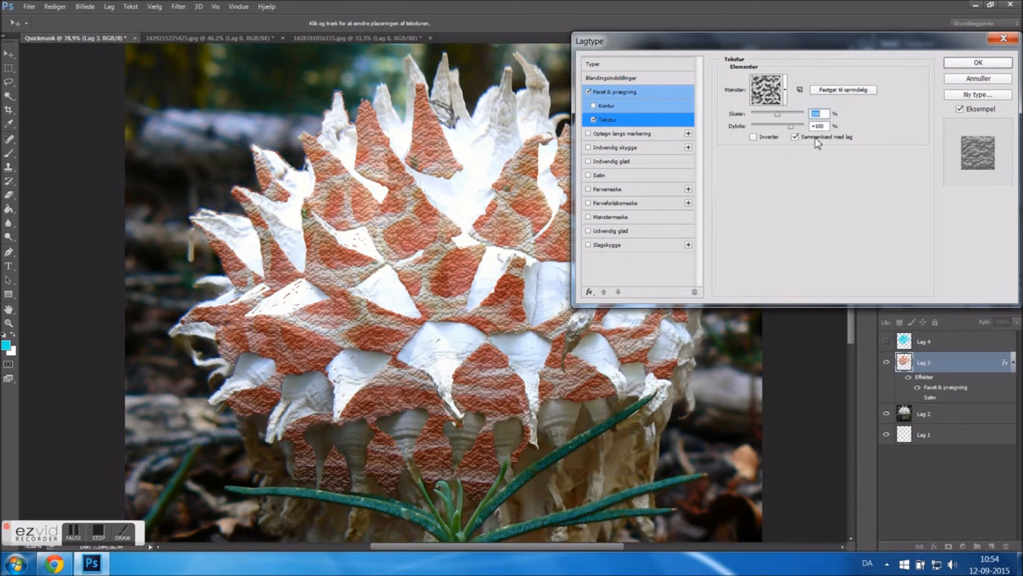
left_click(799, 114)
left_click_drag(801, 117, 793, 120)
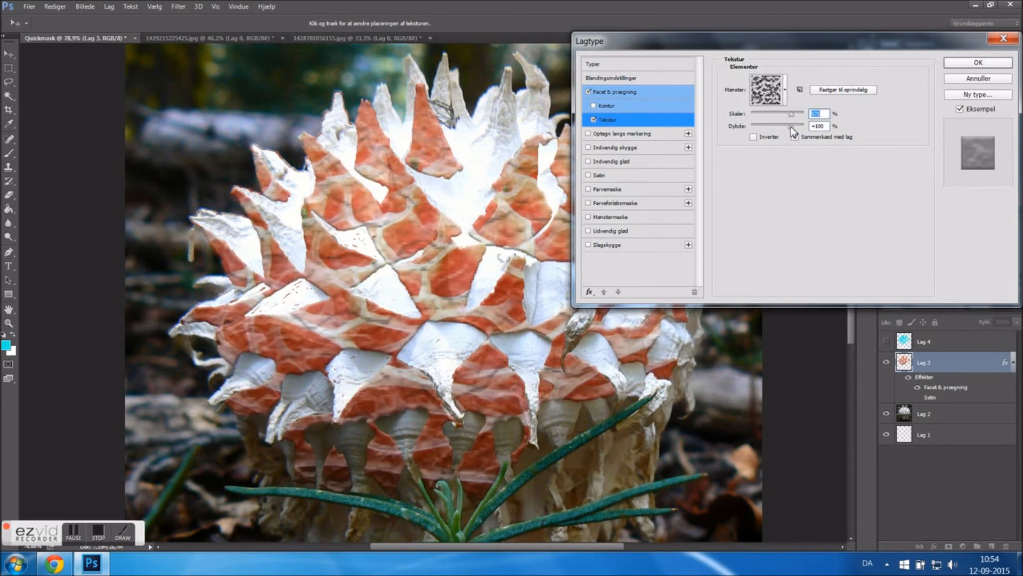
mouse_move(791, 125)
left_mouse_down()
mouse_move(803, 127)
mouse_move(791, 127)
left_mouse_up()
Add an orange-red Outer Glow to Lag 3 with 71% opacity and a larger size, and apply the layer style
left_click(626, 233)
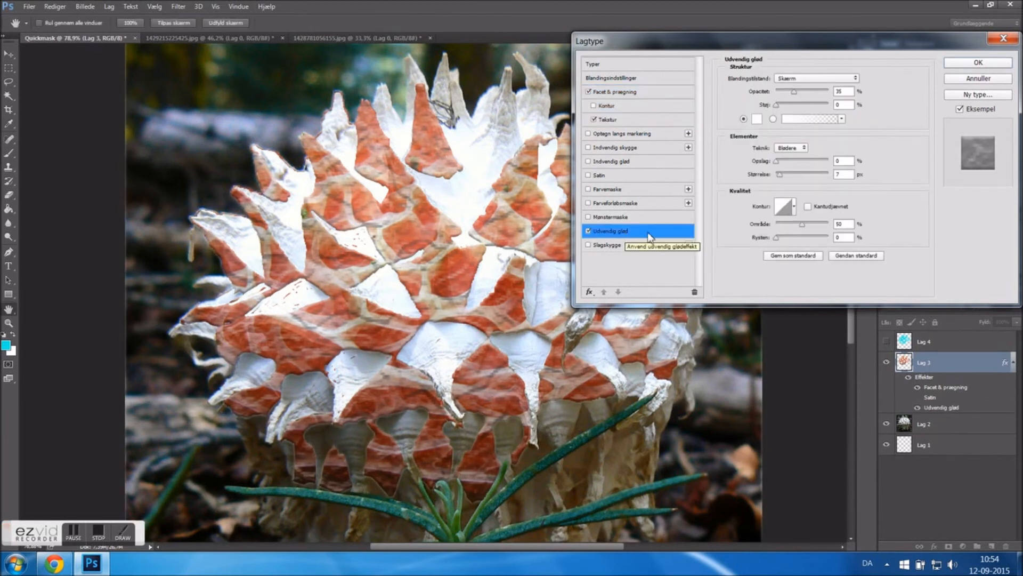
left_click(757, 119)
left_click_drag(650, 141, 645, 137)
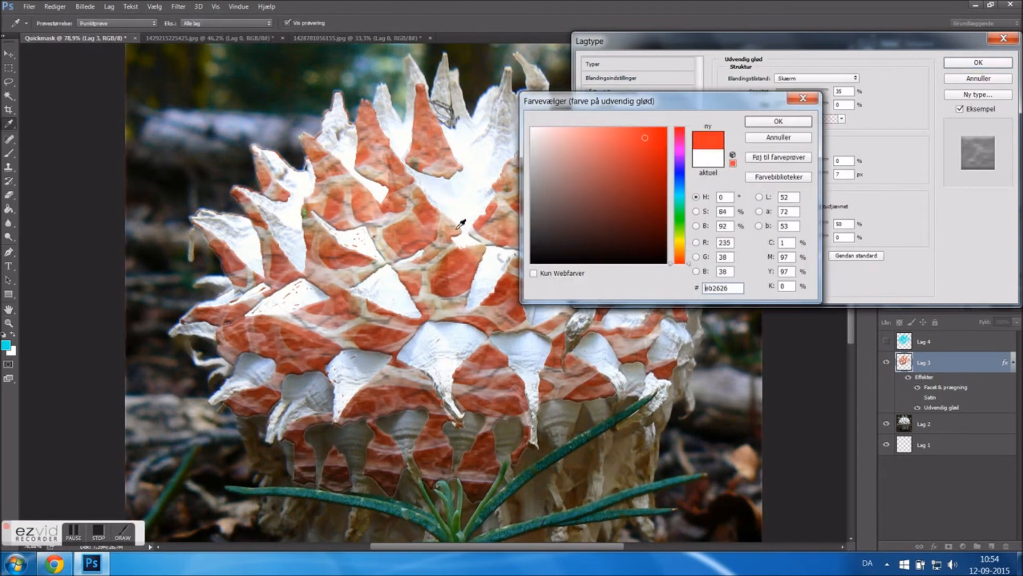
left_click(778, 121)
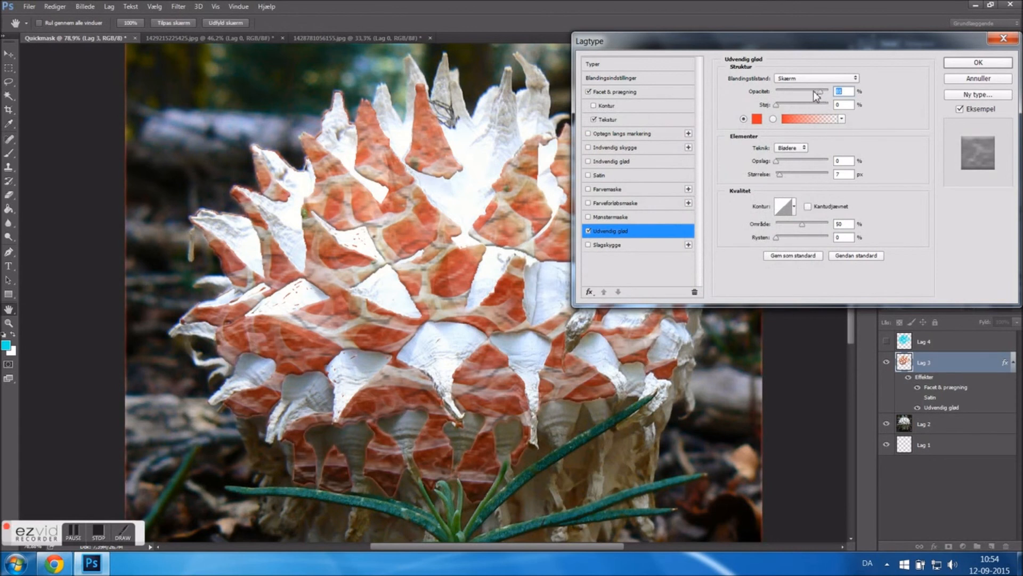
left_click(789, 174)
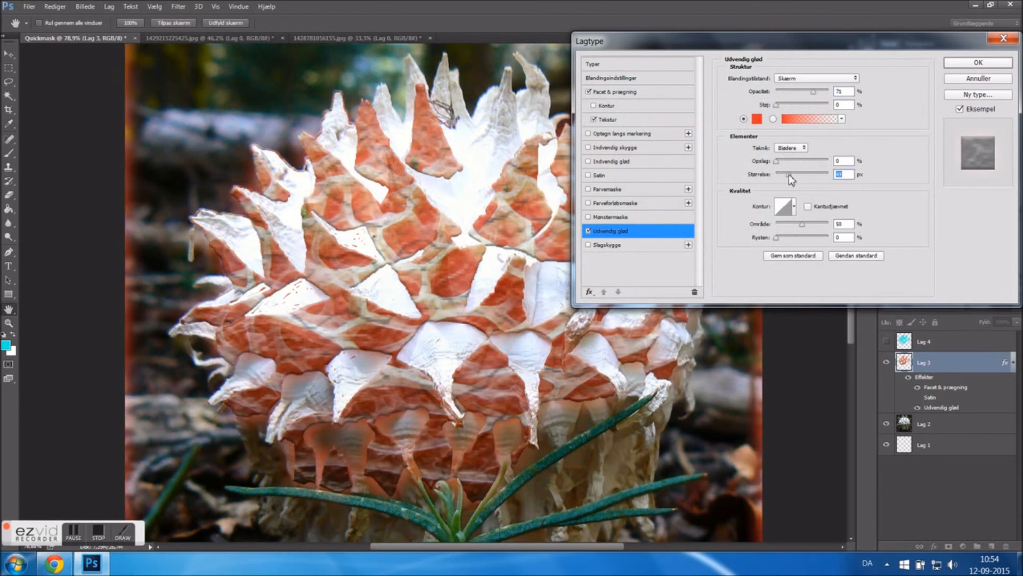
key("Return")
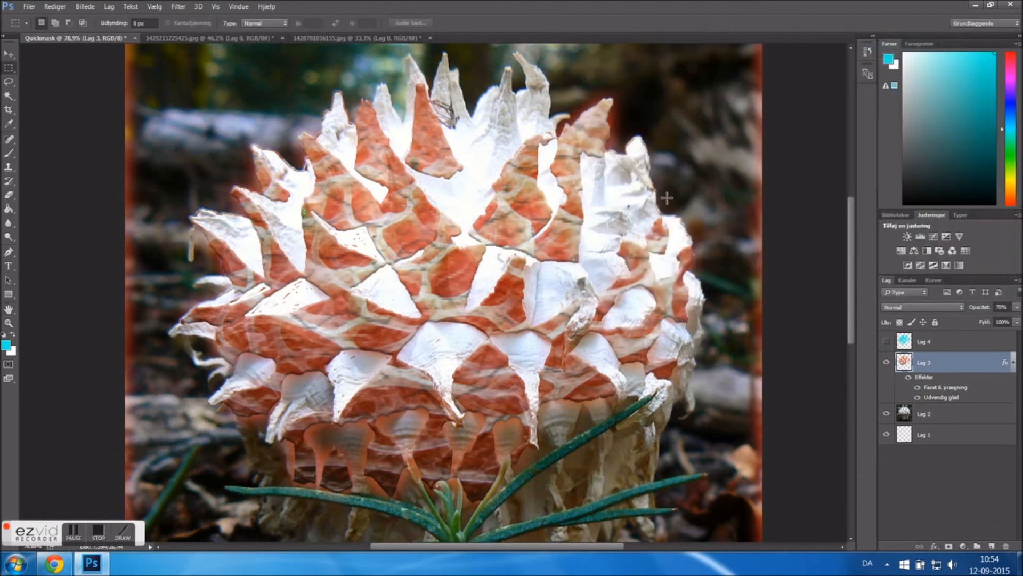
Examine the whole composite with and without the textured, glowing orange pieces of Lag 3
scroll(842, 235, "down", 1)
key("super")
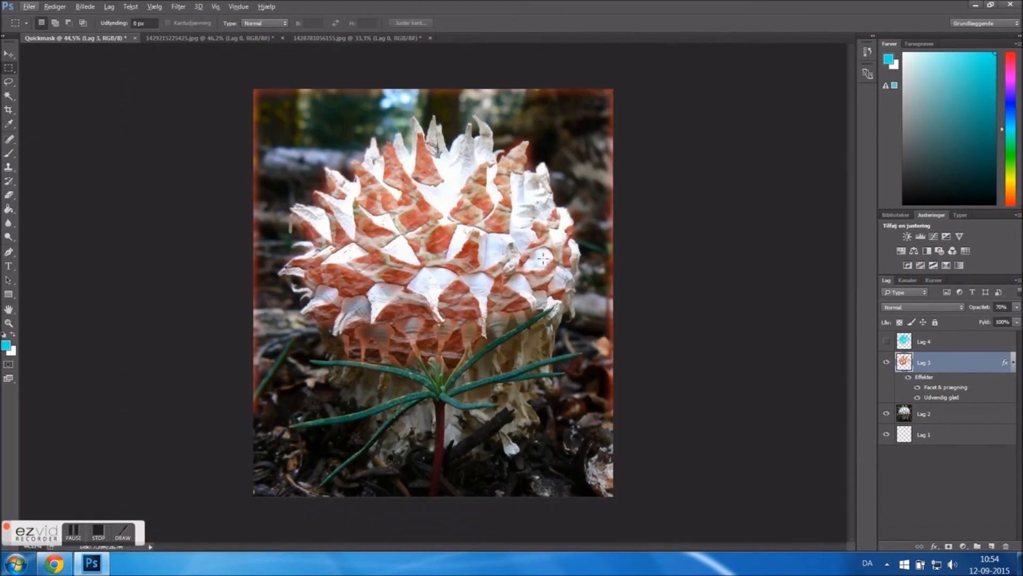
key("alt")
left_click(887, 363)
left_click(886, 364)
key("q")
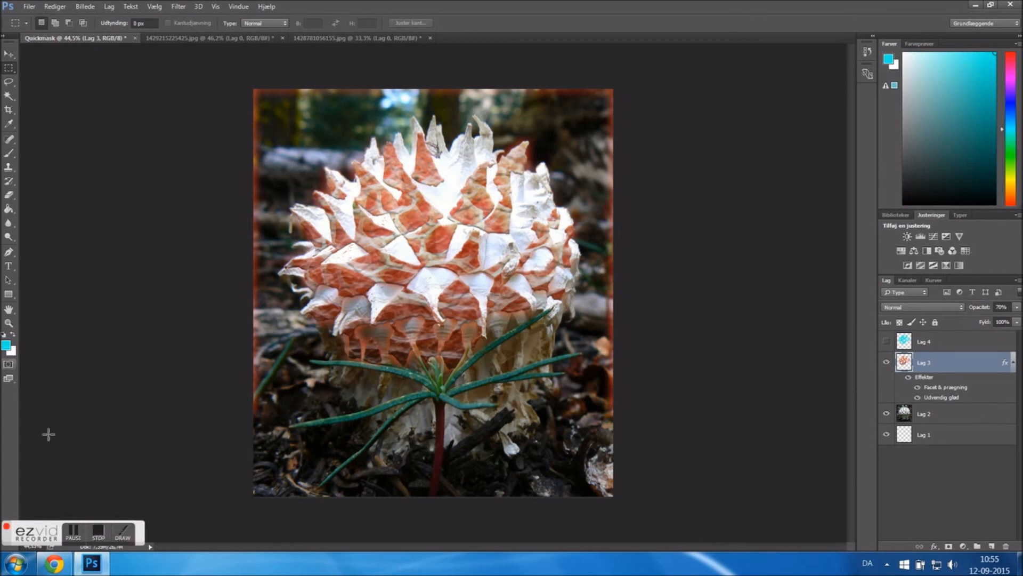
left_click(107, 530)
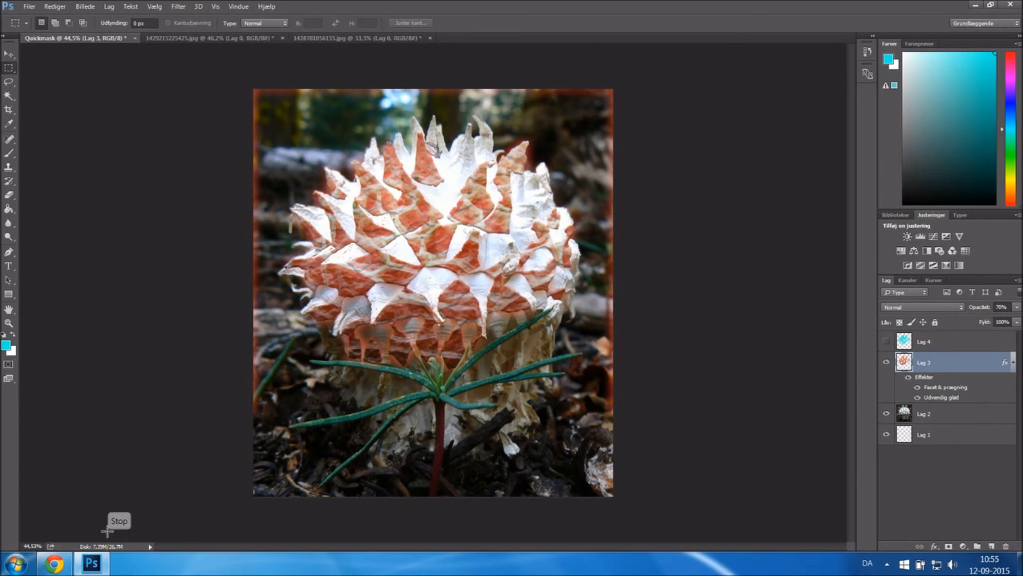